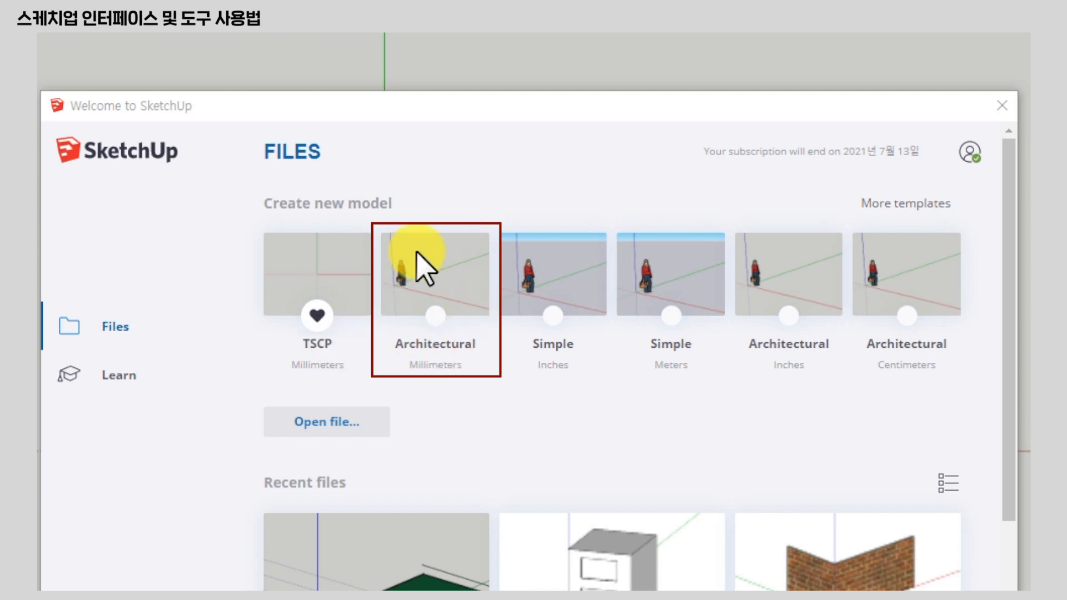
# Create a new model from the Architectural Millimeters template, discarding the unsaved changes to the untitled model.
pyautogui.click(462, 270)
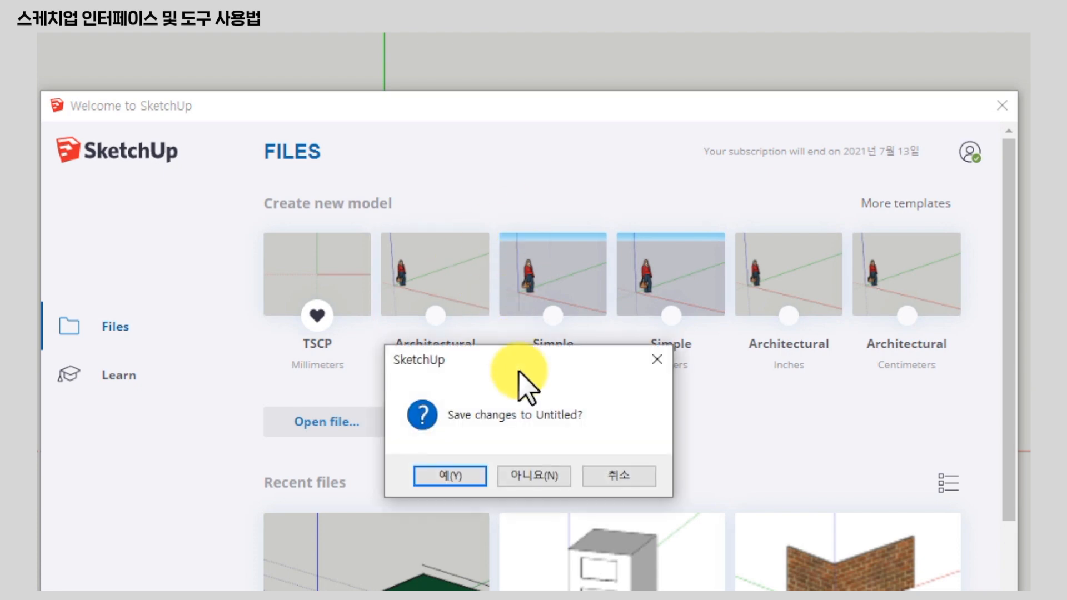
pyautogui.click(546, 483)
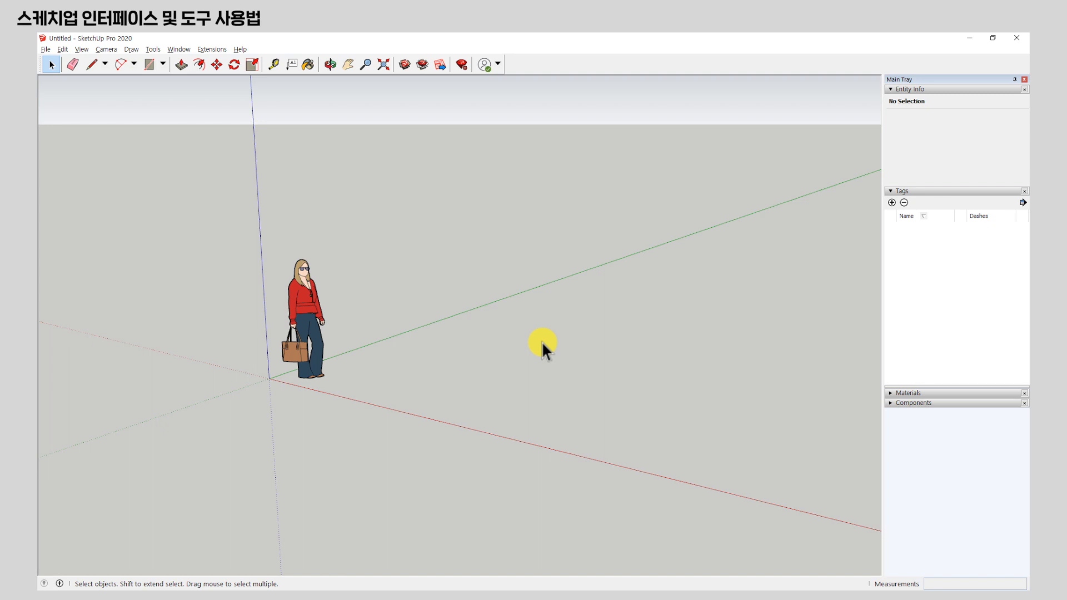
# Orbit around the standing figure to examine it and the drawing axes from several angles.
pyautogui.press('o')
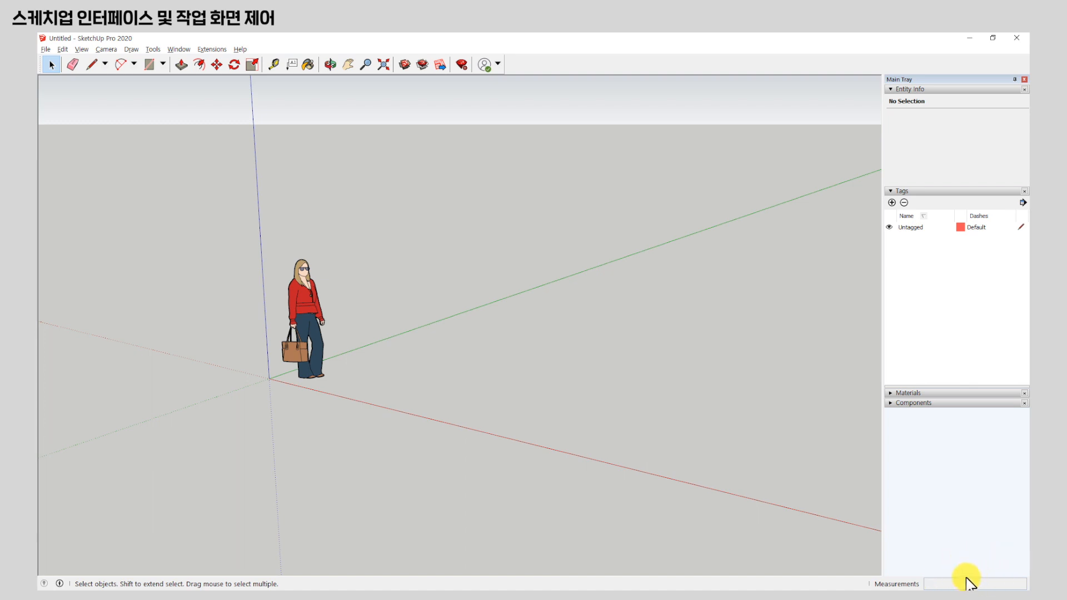
pyautogui.moveTo(377, 342); pyautogui.dragTo(244, 319, button='middle')
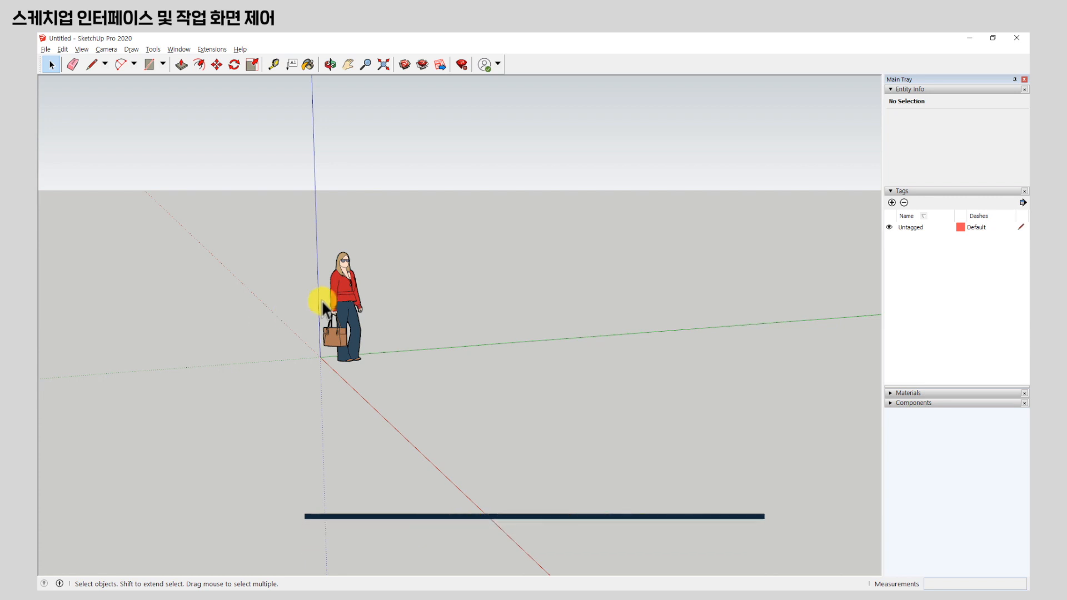
pyautogui.moveTo(326, 279); pyautogui.dragTo(392, 251, button='middle')
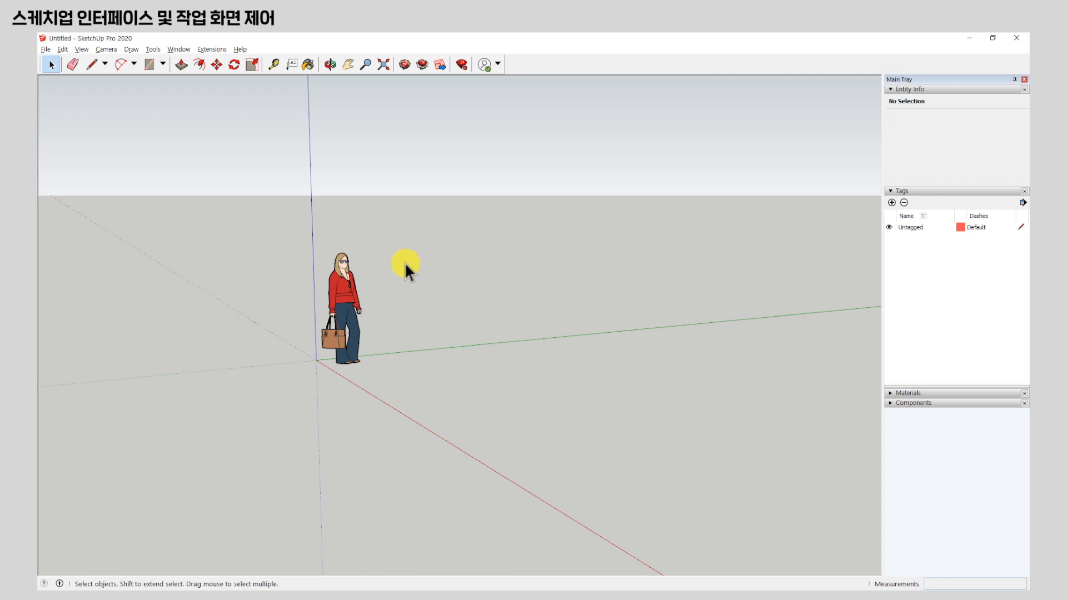
pyautogui.moveTo(449, 272); pyautogui.dragTo(555, 283, button='middle')
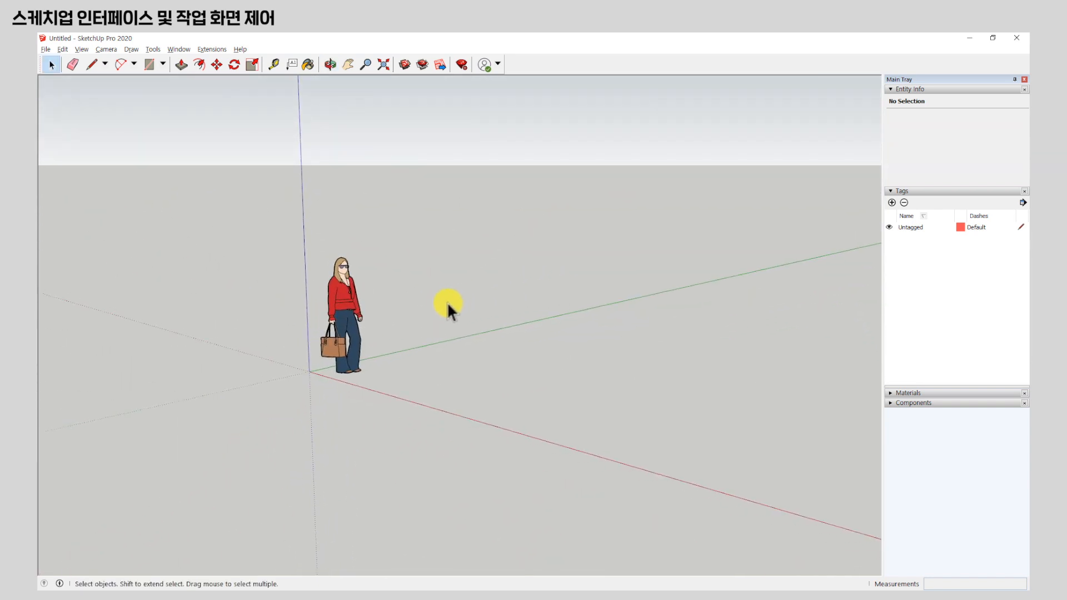
# Zoom in and out around the standing figure, including its head and shoes.
pyautogui.scroll(5, 411, 303)
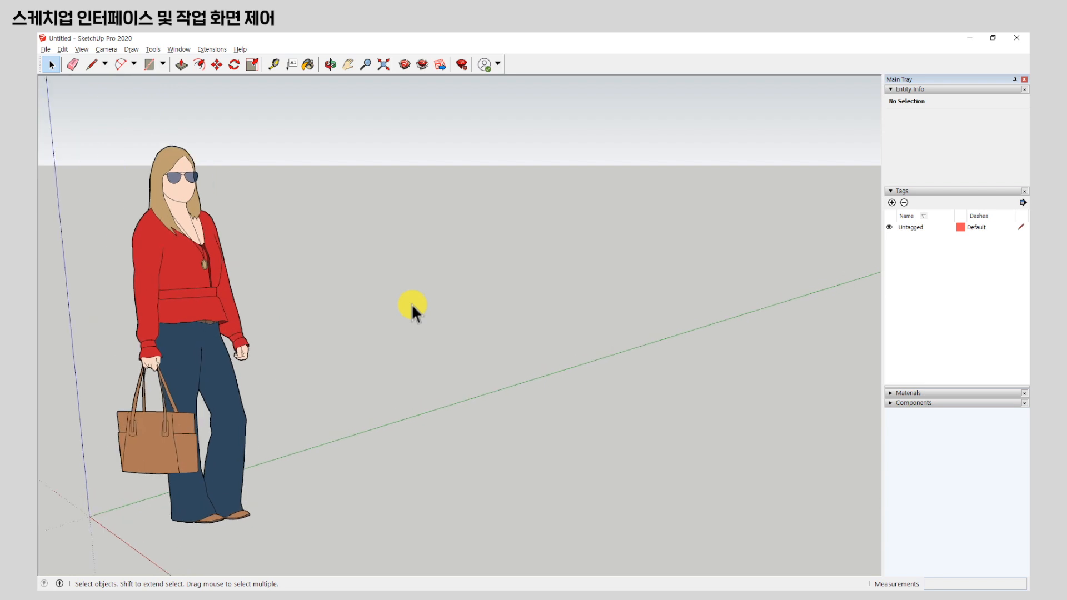
pyautogui.scroll(-4, 462, 291)
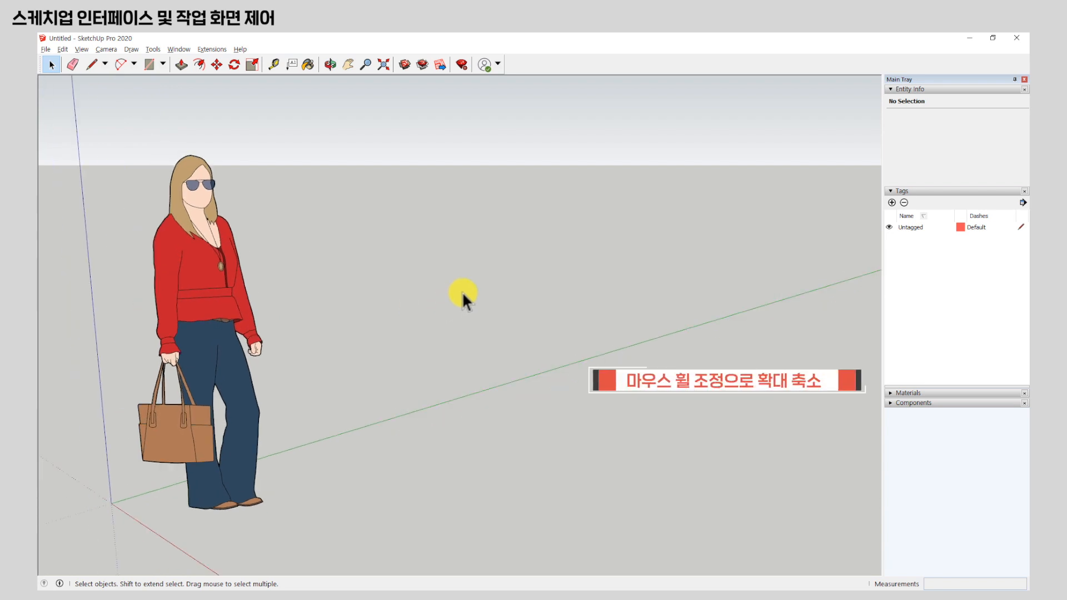
pyautogui.scroll(-3, 462, 291)
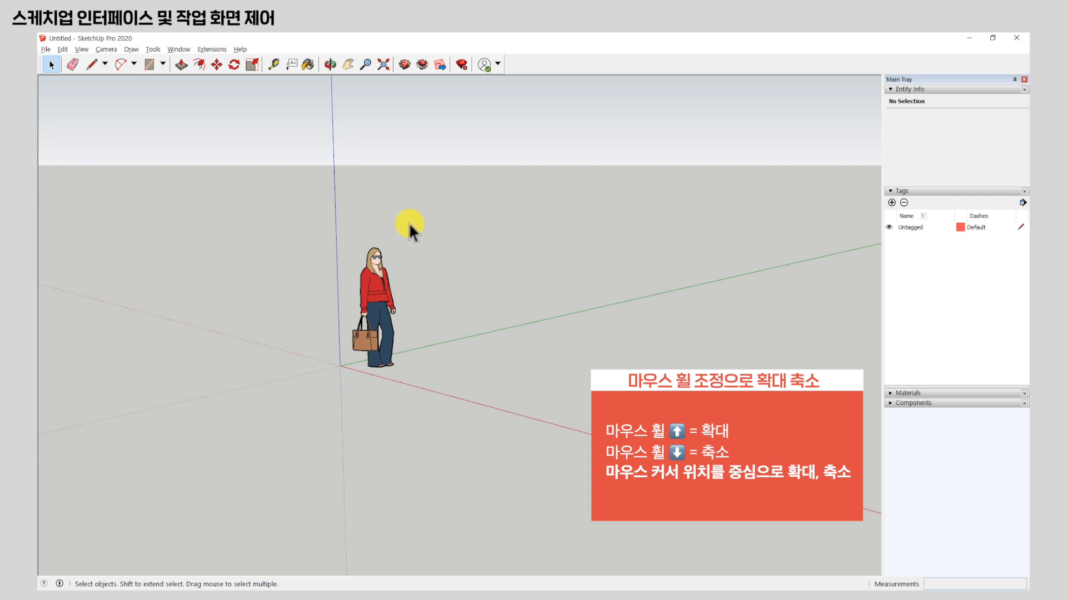
pyautogui.scroll(6, 383, 273)
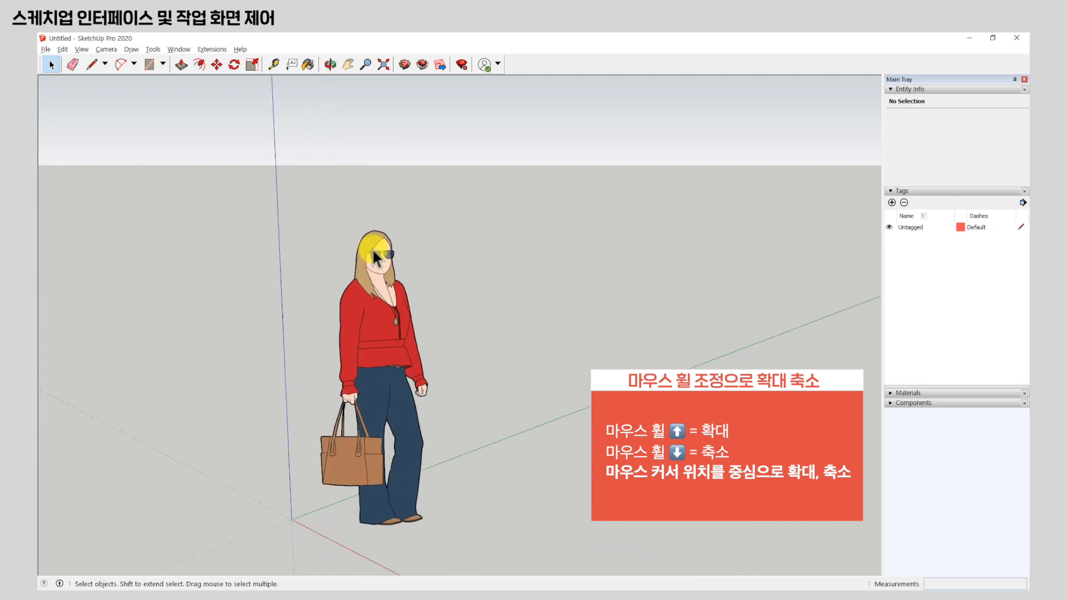
pyautogui.scroll(-6, 393, 231)
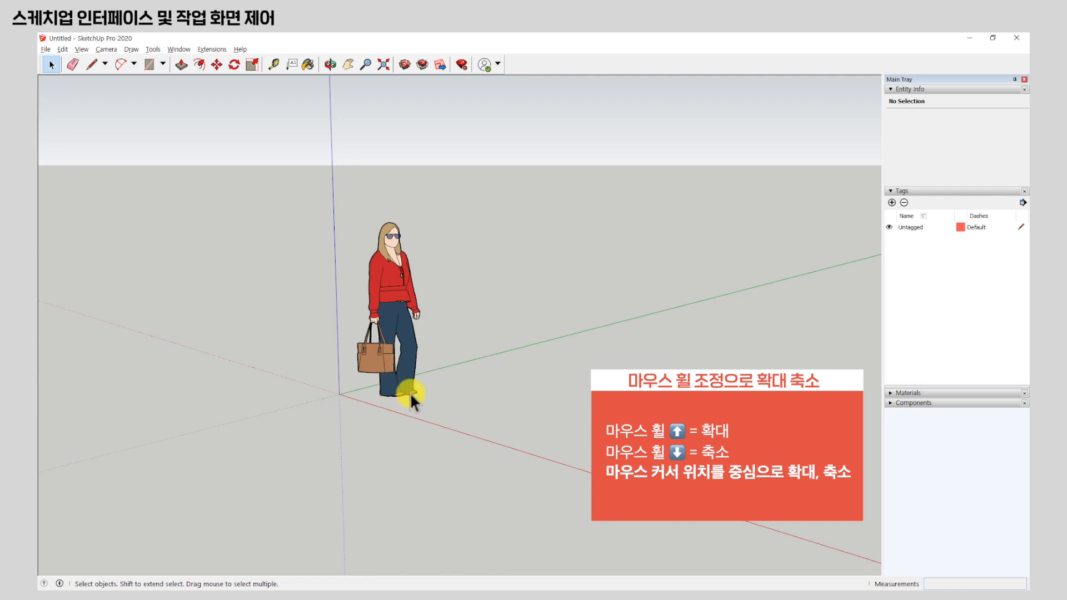
pyautogui.scroll(8, 409, 393)
pyautogui.scroll(1, 409, 393)
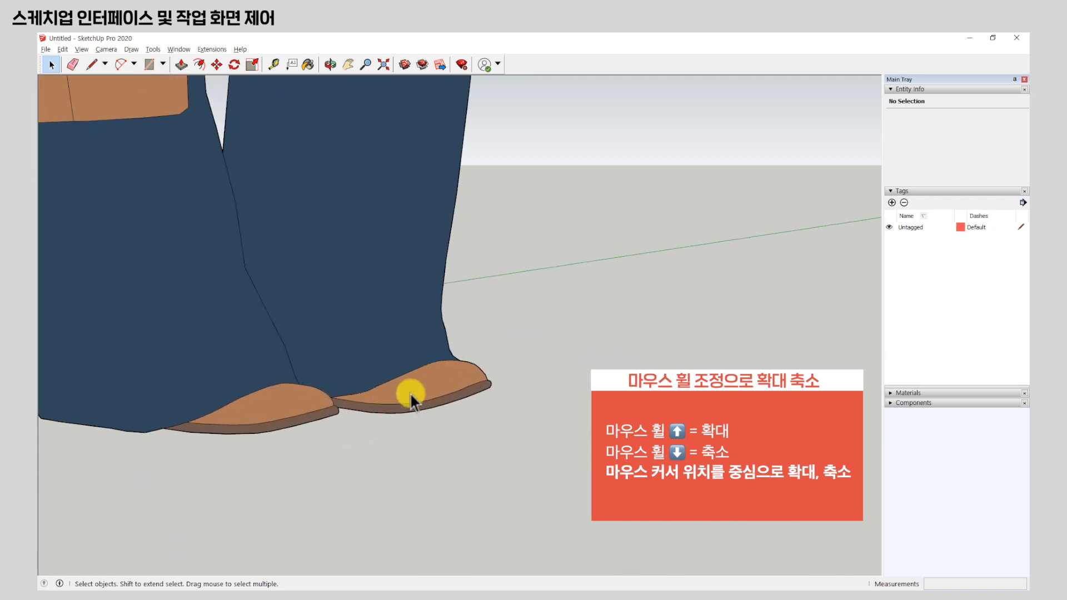
pyautogui.scroll(-6, 409, 392)
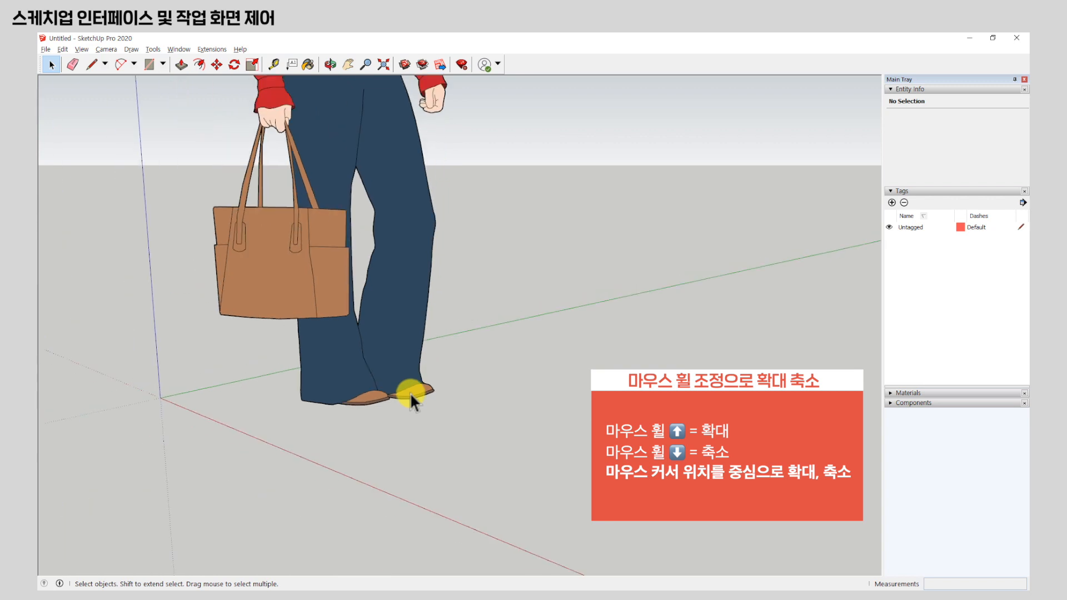
pyautogui.scroll(-5, 409, 392)
pyautogui.scroll(-1, 607, 314)
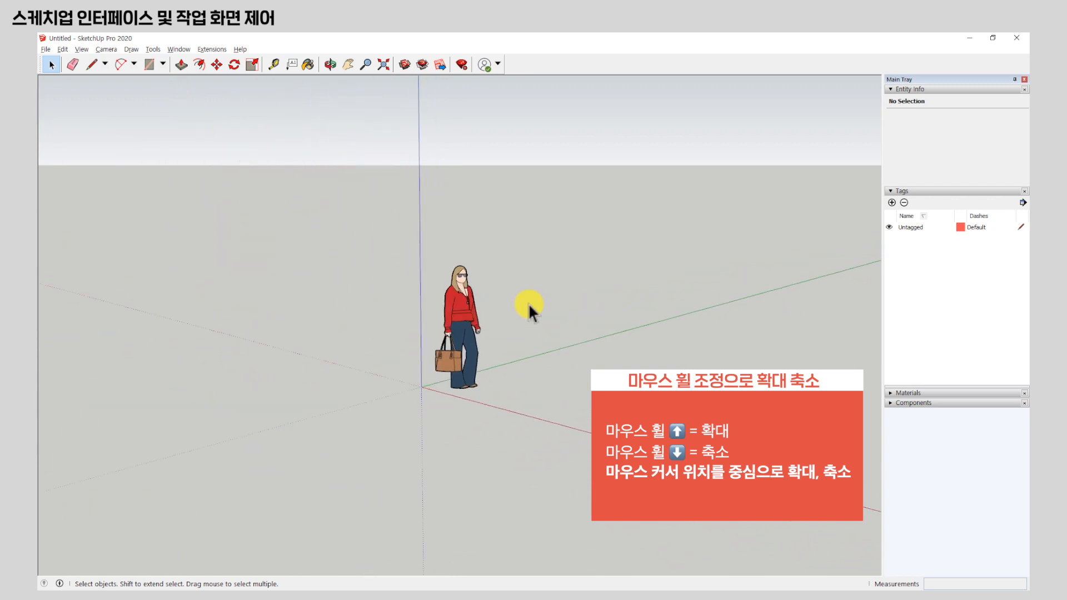
# Inspect the figure's upper body up close, zoom back out and pan the model slightly.
pyautogui.scroll(3, 464, 334)
pyautogui.scroll(2, 464, 333)
pyautogui.scroll(-1, 238, 255)
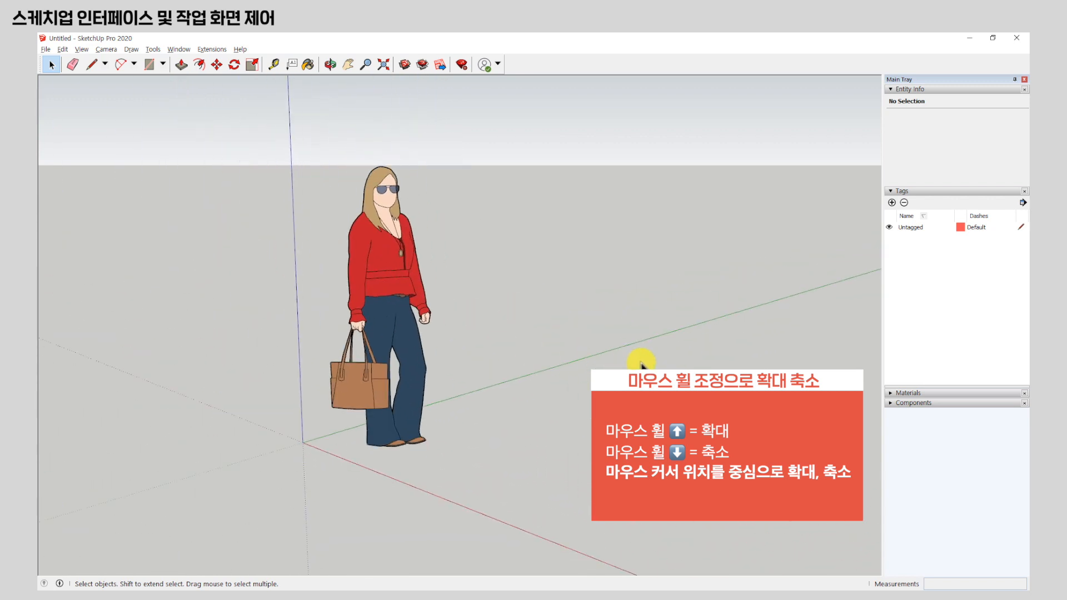
pyautogui.scroll(-1, 641, 367)
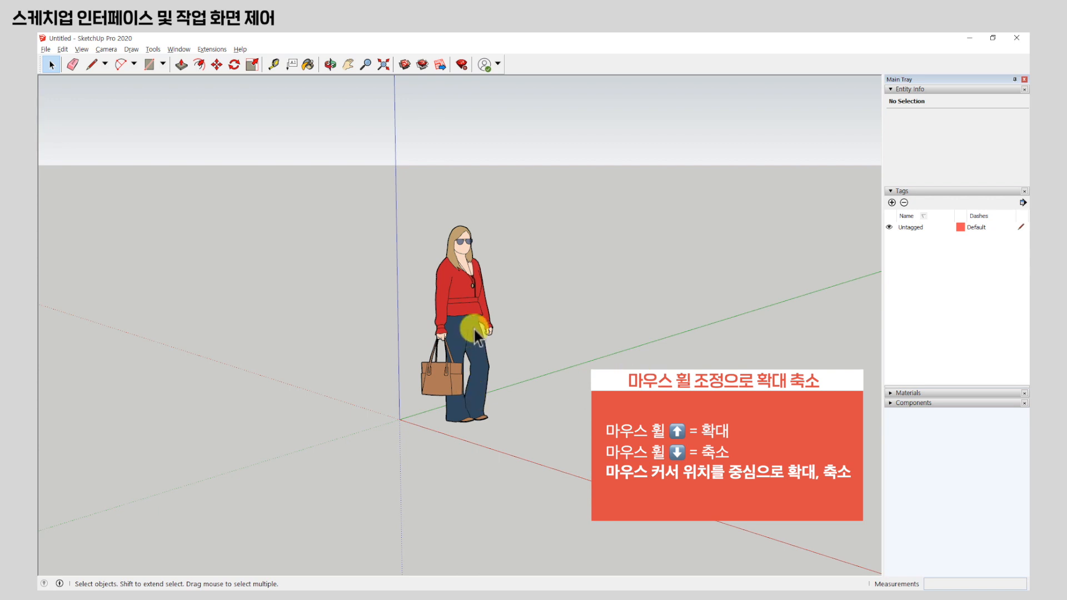
pyautogui.scroll(4, 486, 300)
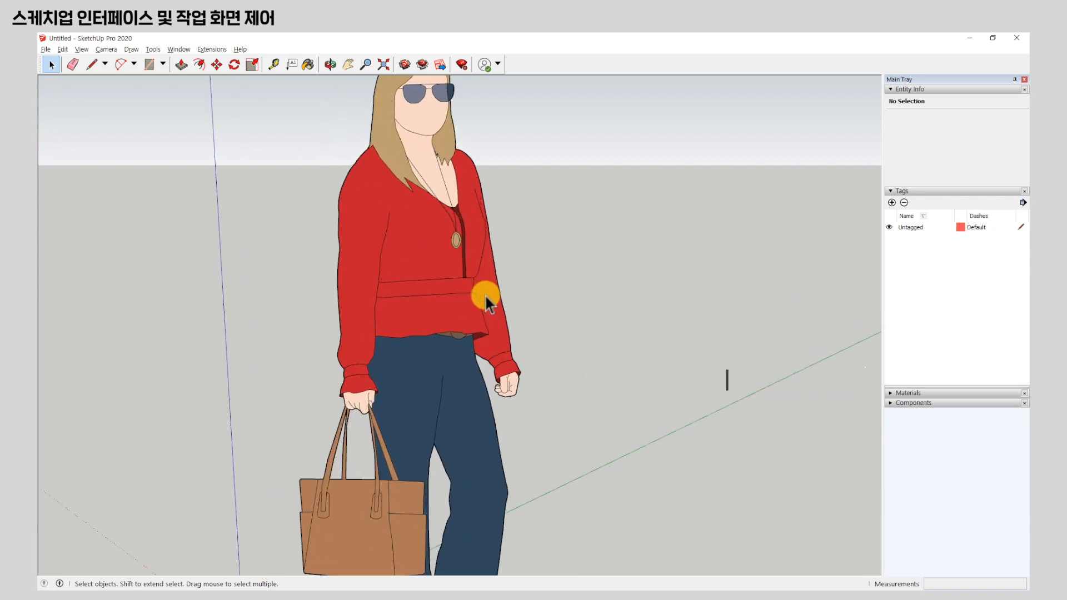
pyautogui.scroll(-4, 484, 295)
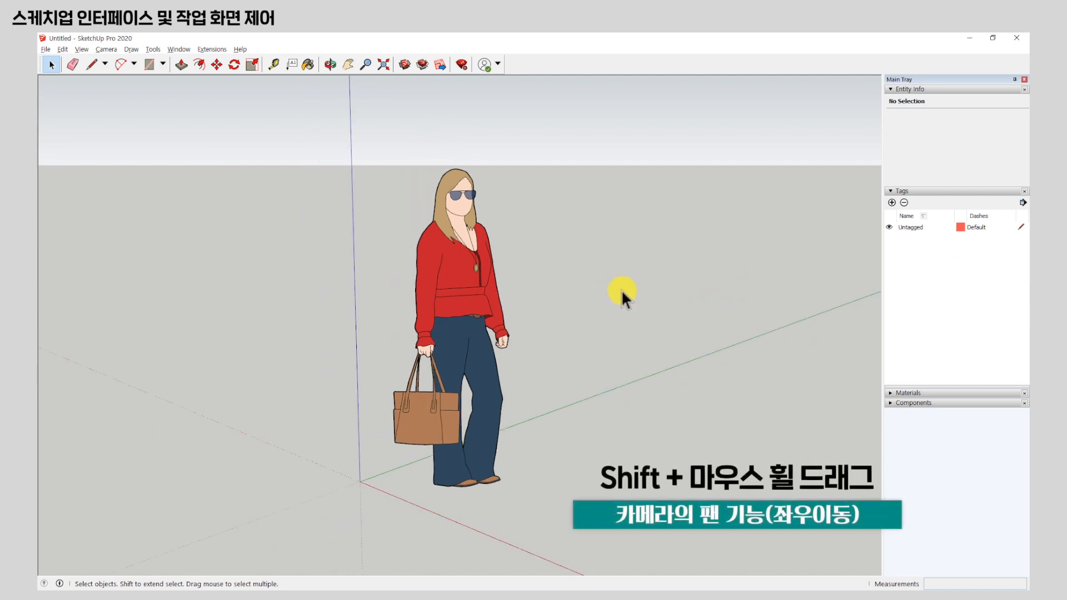
pyautogui.moveTo(591, 288)
pyautogui.keyDown('shift'); pyautogui.mouseDown(button='middle')
pyautogui.moveTo(574, 293)
pyautogui.moveTo(558, 276)
pyautogui.moveTo(559, 228)
pyautogui.moveTo(602, 174)
pyautogui.moveTo(671, 228)
pyautogui.moveTo(595, 364)
pyautogui.moveTo(514, 245)
pyautogui.moveTo(626, 205)
pyautogui.moveTo(674, 323)
pyautogui.moveTo(531, 291)
pyautogui.moveTo(630, 231)
pyautogui.moveTo(626, 312)
pyautogui.moveTo(607, 281)
pyautogui.mouseUp(button='middle'); pyautogui.keyUp('shift')
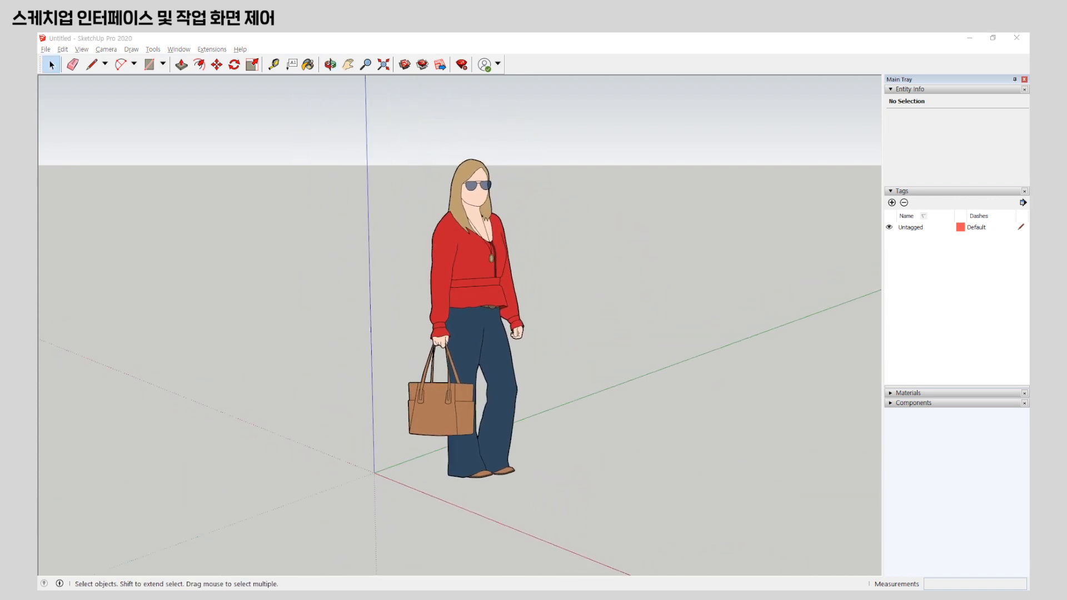
pyautogui.middleClick(674, 318)
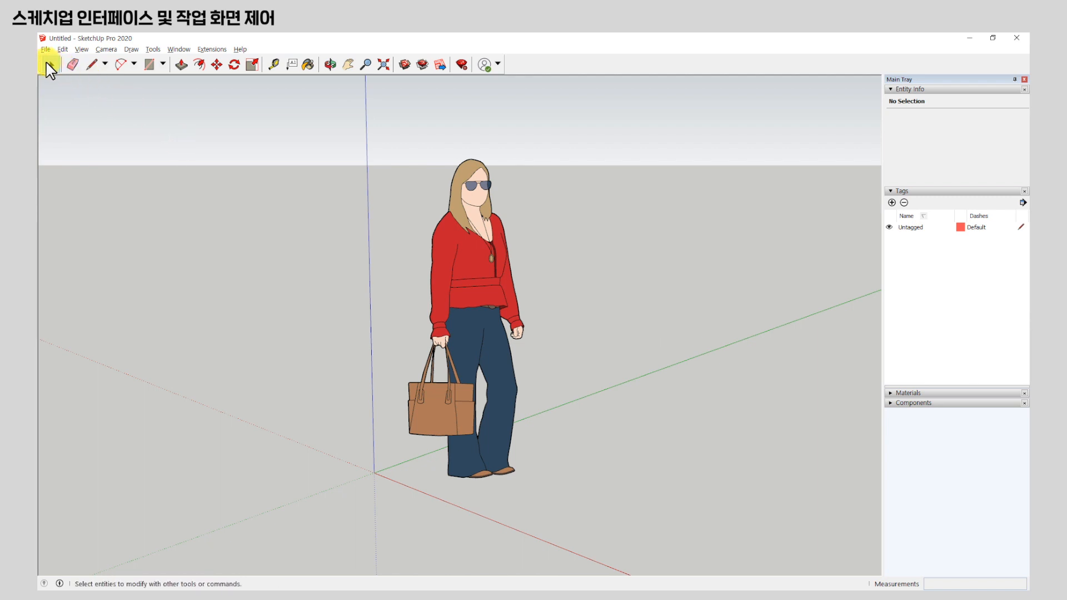
# Undock the Getting Started toolbar into a floating palette over the model and dock it back in its original place.
pyautogui.moveTo(43, 68); pyautogui.dragTo(516, 180)
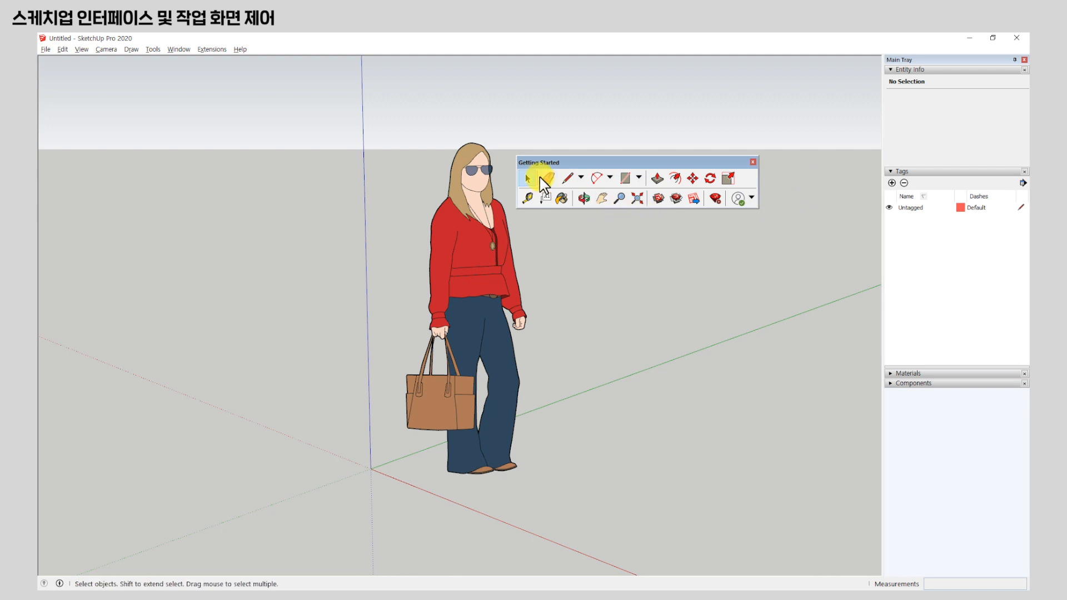
pyautogui.doubleClick(555, 163)
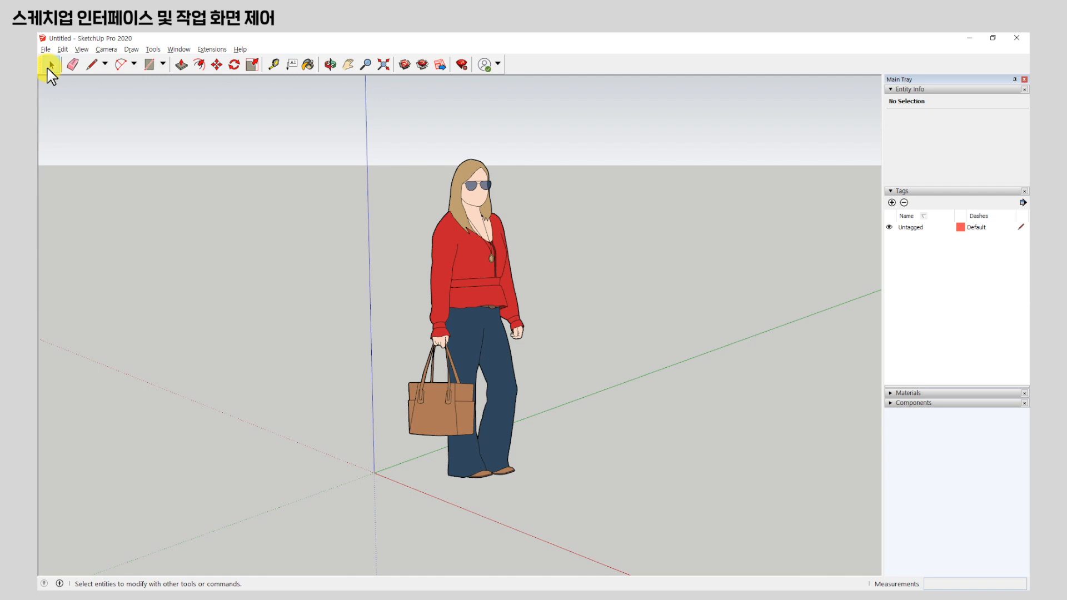
# Select the standing figure with the Select tool and clear the selection.
pyautogui.click(51, 66)
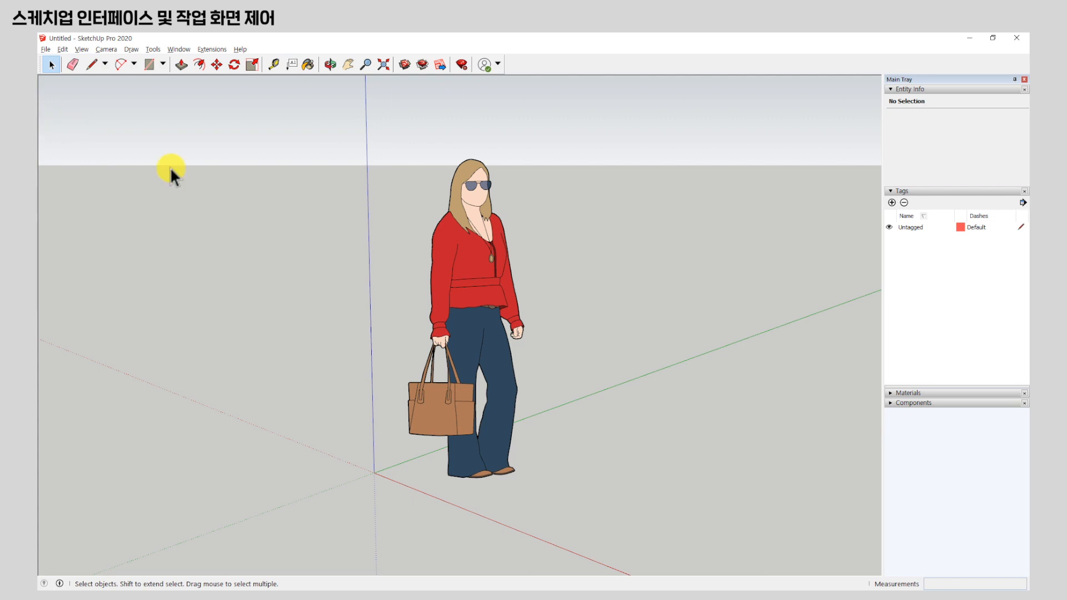
pyautogui.click(476, 218)
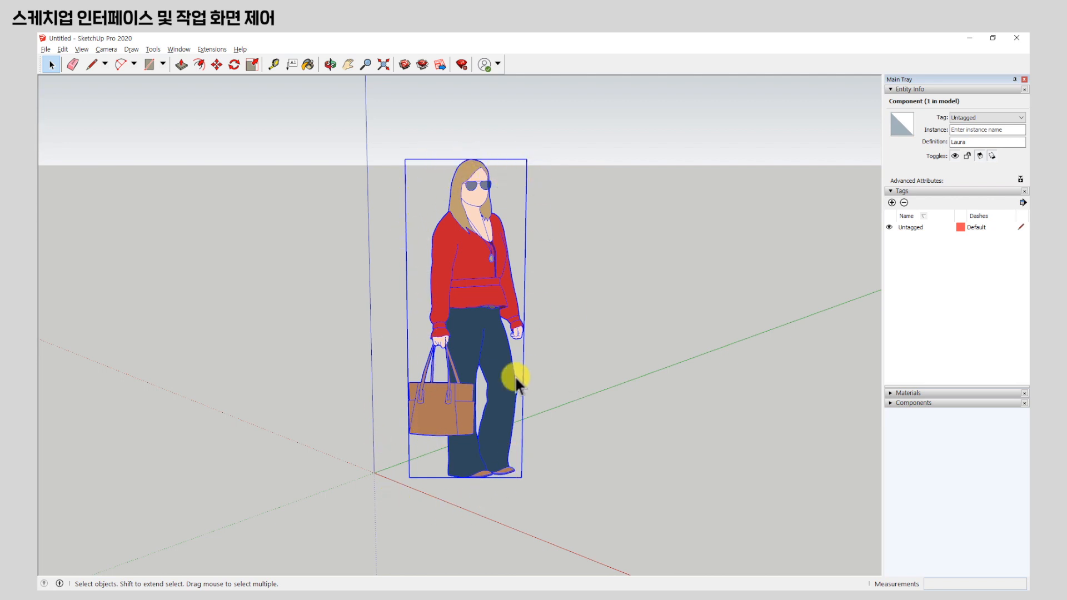
pyautogui.click(638, 321)
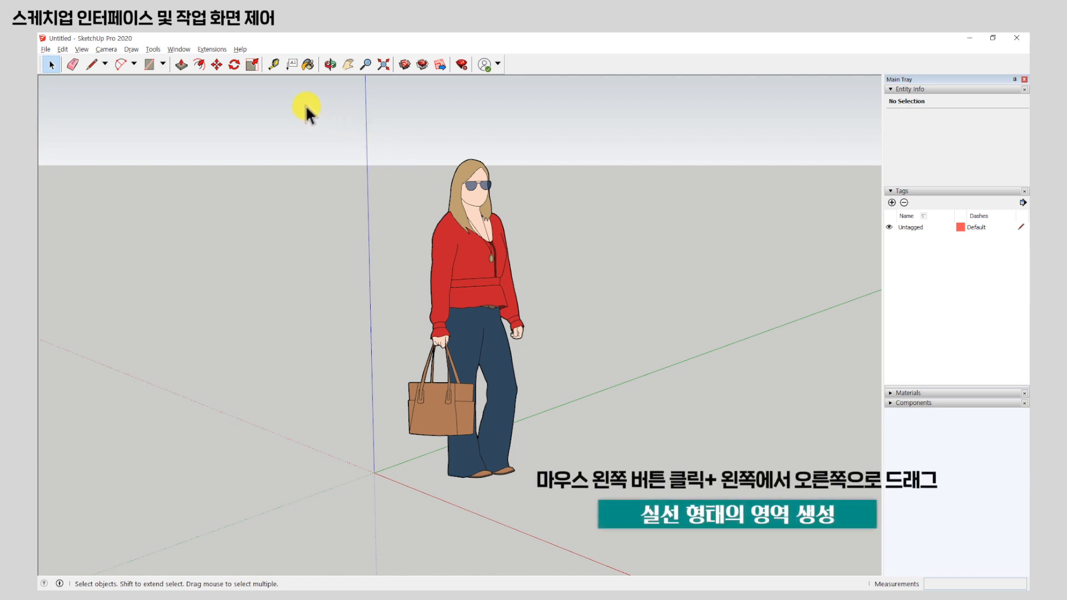
# Try window selections around the standing figure, first enclosing only its upper part and finally the whole figure, and clear the selection.
pyautogui.moveTo(305, 106); pyautogui.dragTo(653, 333)
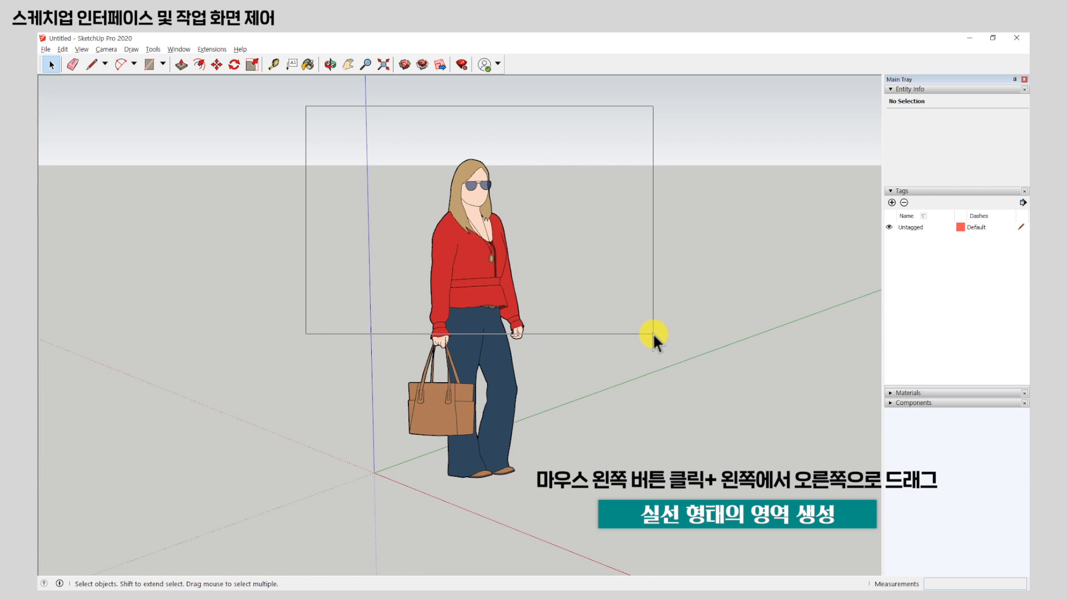
pyautogui.moveTo(653, 332); pyautogui.dragTo(595, 329)
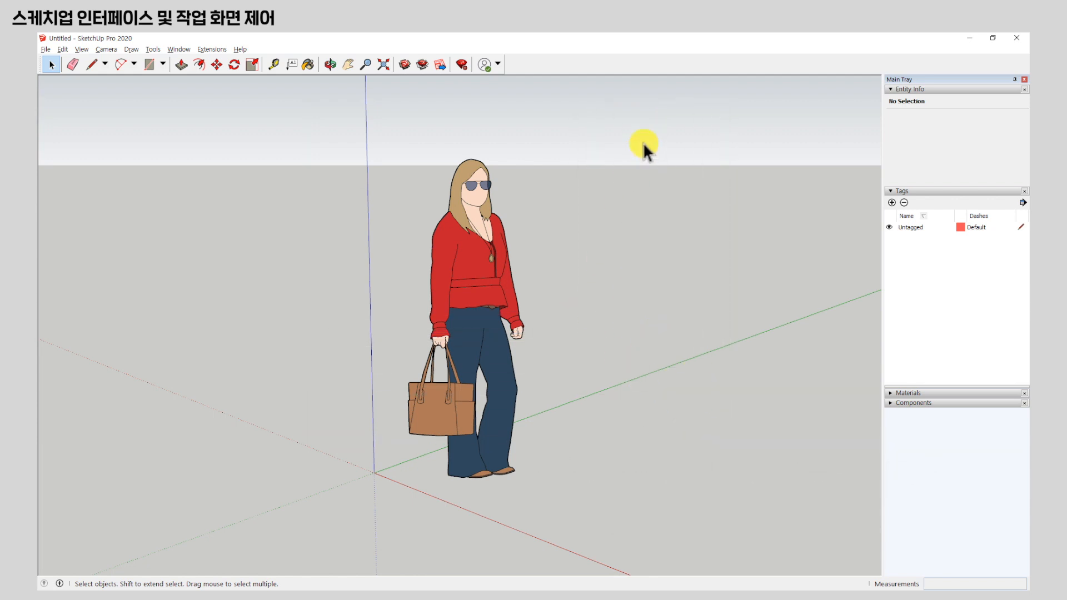
pyautogui.moveTo(661, 112); pyautogui.dragTo(360, 284)
pyautogui.moveTo(635, 215); pyautogui.dragTo(635, 214)
pyautogui.moveTo(322, 117); pyautogui.dragTo(596, 345)
pyautogui.moveTo(357, 114); pyautogui.dragTo(575, 512)
pyautogui.click(645, 396)
# Select the standing figure with crossing selections that touch only part of it, and clear the selection.
pyautogui.moveTo(626, 101); pyautogui.dragTo(578, 152)
pyautogui.moveTo(478, 219); pyautogui.dragTo(479, 219)
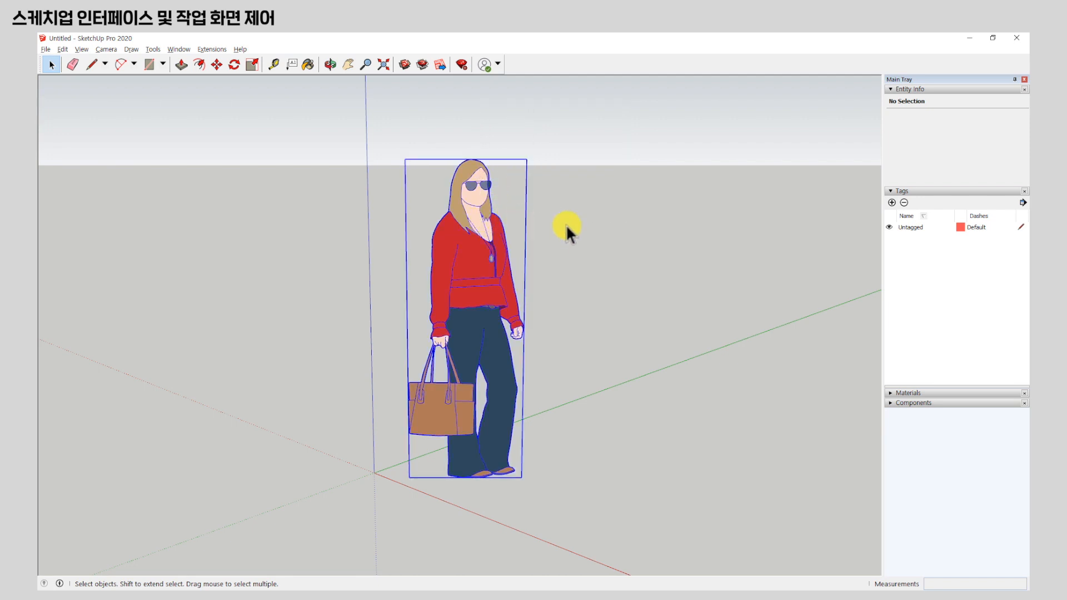
pyautogui.moveTo(615, 78); pyautogui.dragTo(466, 200)
pyautogui.moveTo(633, 150); pyautogui.dragTo(515, 241)
pyautogui.click(566, 233)
# Copy the standing figure with the Move tool, placing the duplicate about 1600 mm from the original, and deselect it.
pyautogui.scroll(-2, 468, 205)
pyautogui.click(617, 332)
pyautogui.click(442, 258)
pyautogui.press('m')
pyautogui.click(546, 312)
pyautogui.press('ctrl')
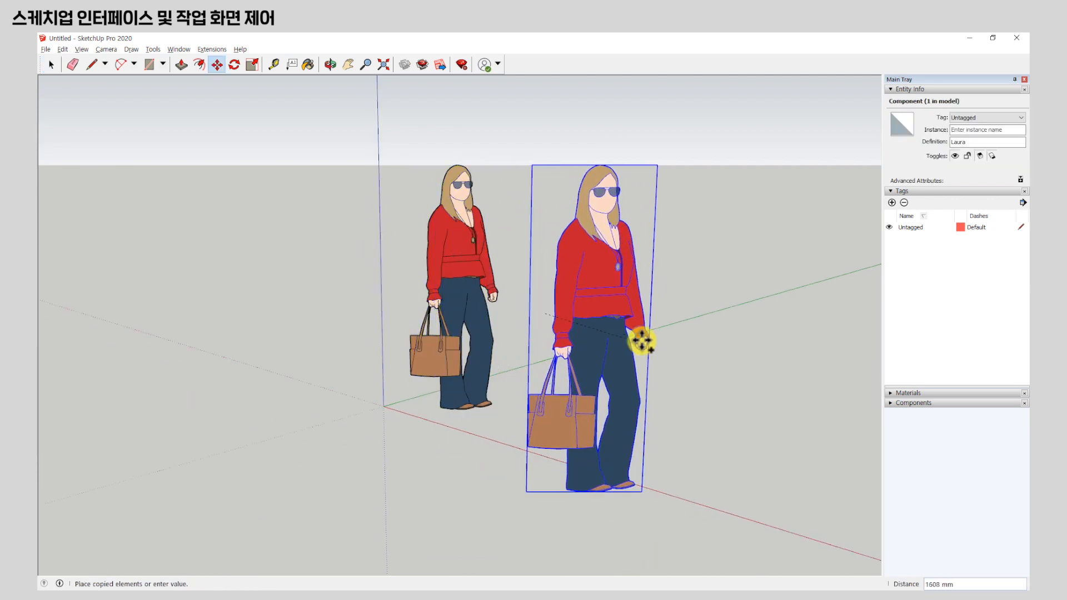
pyautogui.click(629, 332)
pyautogui.press('space')
pyautogui.moveTo(417, 234); pyautogui.dragTo(534, 250, button='middle')
pyautogui.click(632, 157)
pyautogui.moveTo(490, 208); pyautogui.dragTo(400, 201, button='middle')
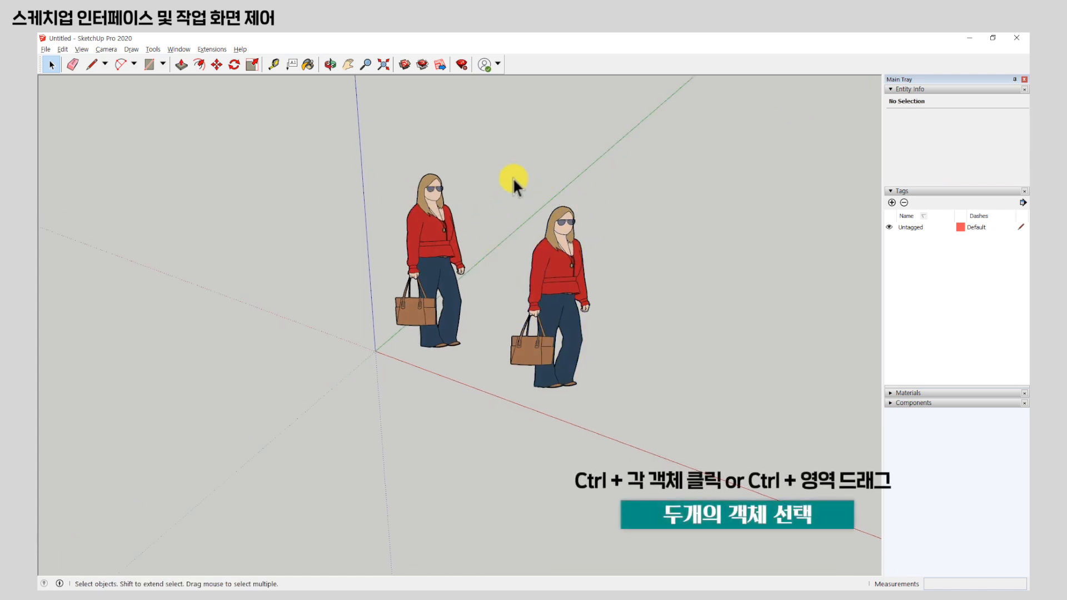
# Select both figures by adding them one at a time and by enclosing them in a selection window, clearing the selection each time.
pyautogui.keyDown('ctrl'); pyautogui.click(432, 224); pyautogui.keyUp('ctrl')
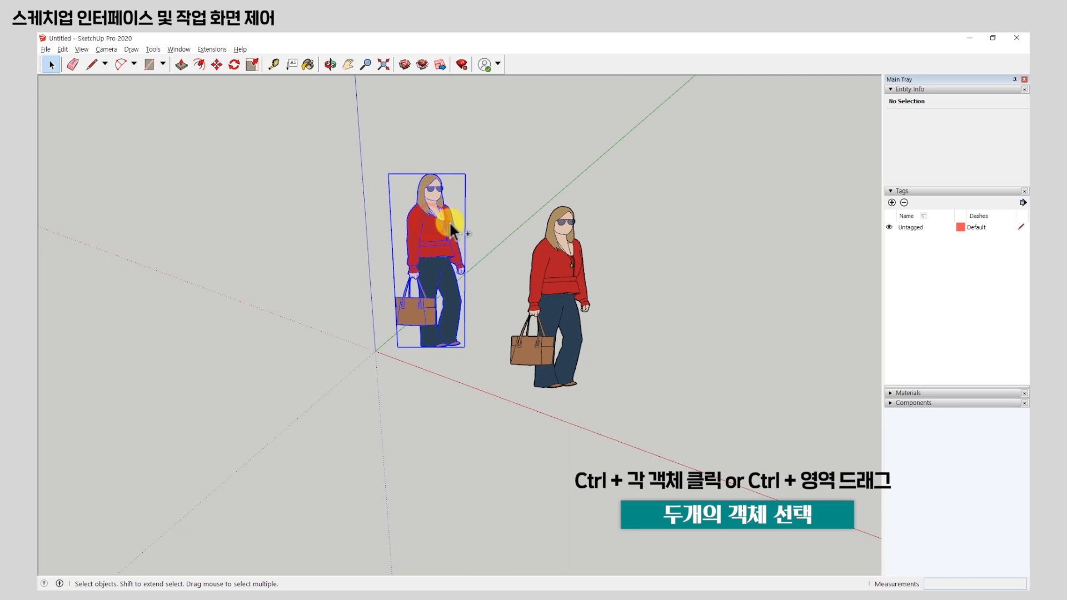
pyautogui.keyDown('ctrl'); pyautogui.click(572, 244); pyautogui.keyUp('ctrl')
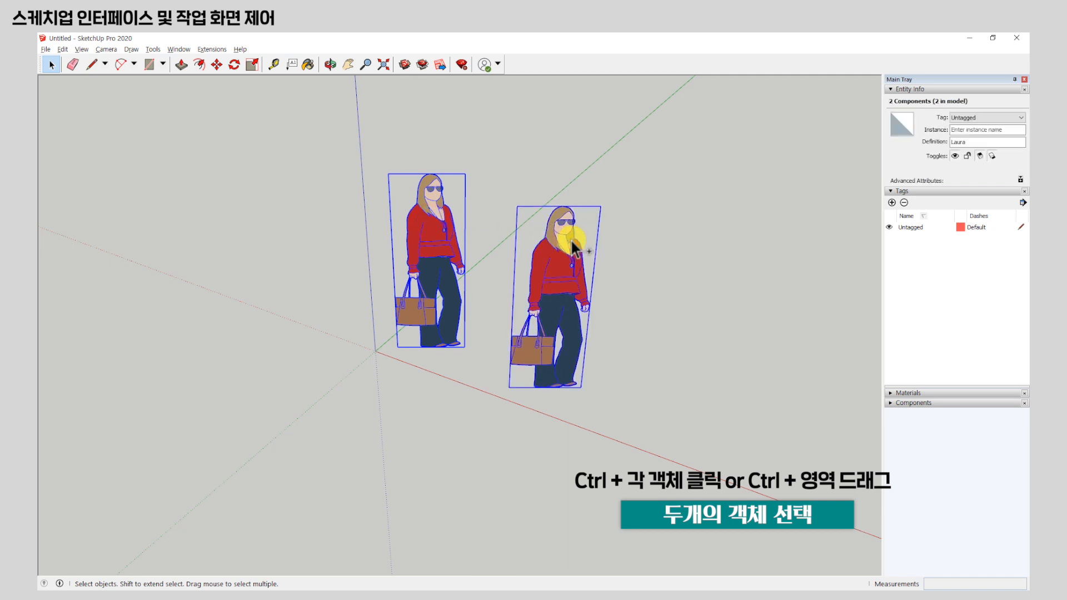
pyautogui.click(695, 254)
pyautogui.moveTo(345, 144); pyautogui.dragTo(674, 463)
pyautogui.click(664, 283)
# Select both figures again and subtract each one individually from the selection.
pyautogui.click(444, 224)
pyautogui.keyDown('ctrl'); pyautogui.click(563, 245); pyautogui.keyUp('ctrl')
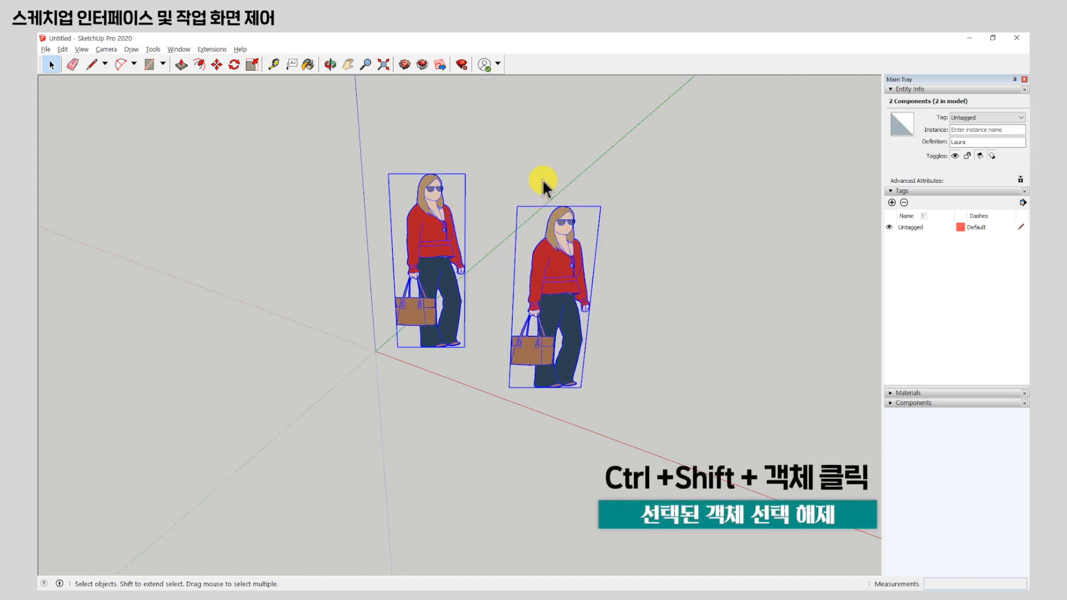
pyautogui.keyDown('ctrl'); pyautogui.keyDown('shift'); pyautogui.click(557, 250); pyautogui.keyUp('shift'); pyautogui.keyUp('ctrl')
pyautogui.keyDown('ctrl'); pyautogui.keyDown('shift'); pyautogui.click(437, 246); pyautogui.keyUp('shift'); pyautogui.keyUp('ctrl')
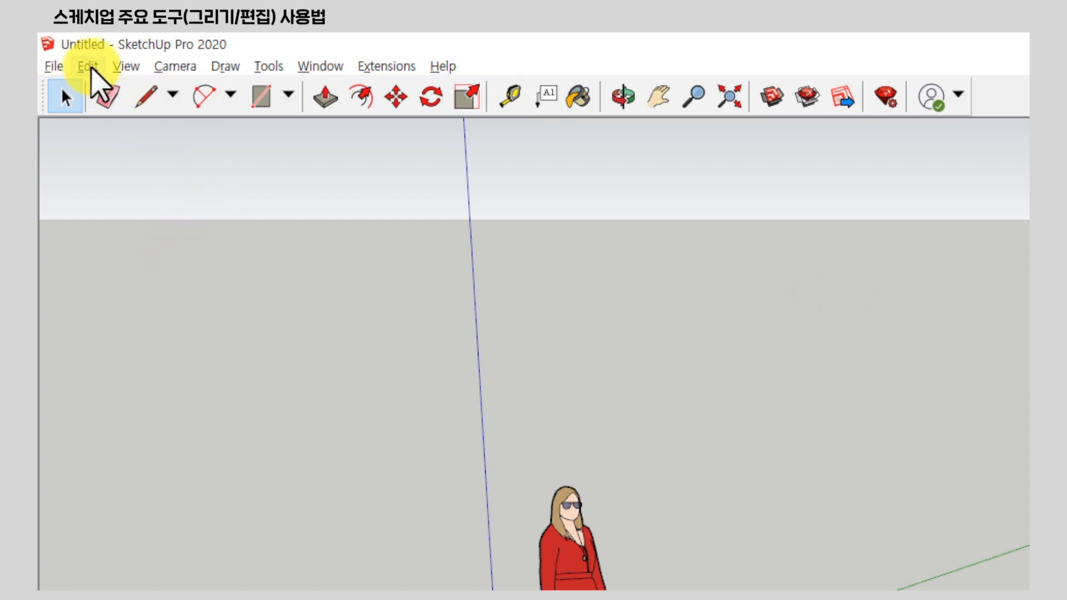
# Show the Large Tool Set toolbar and hide the Getting Started toolbar.
pyautogui.click(123, 68)
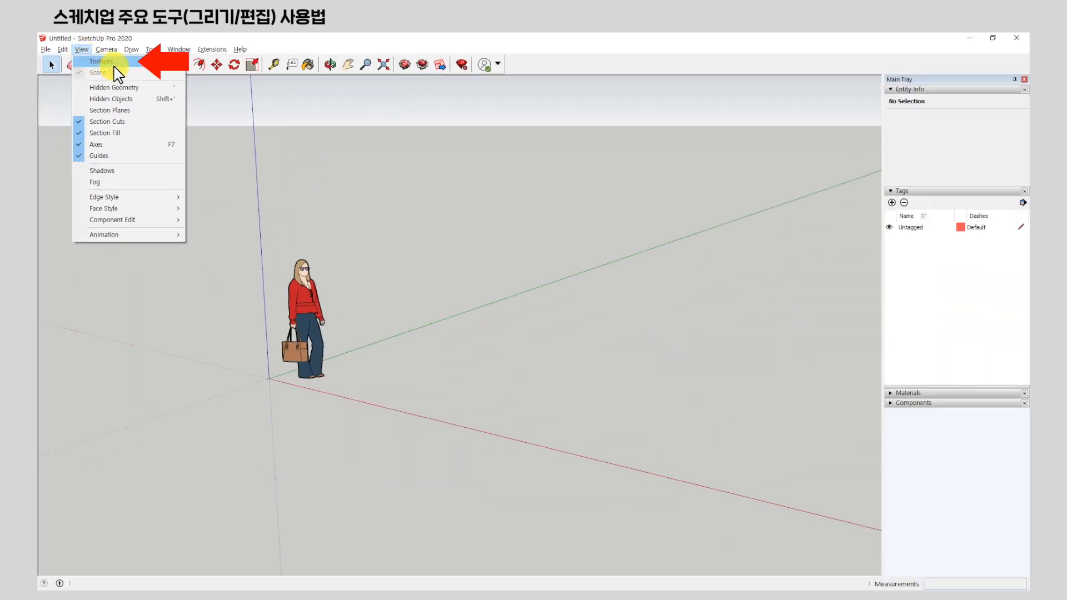
pyautogui.click(92, 61)
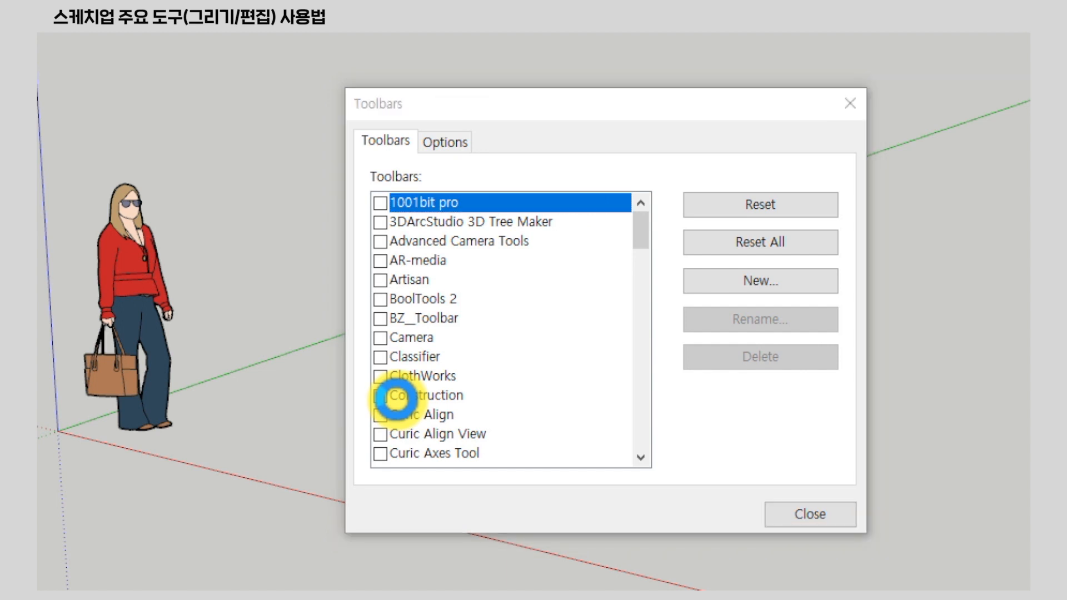
pyautogui.scroll(-10, 541, 328)
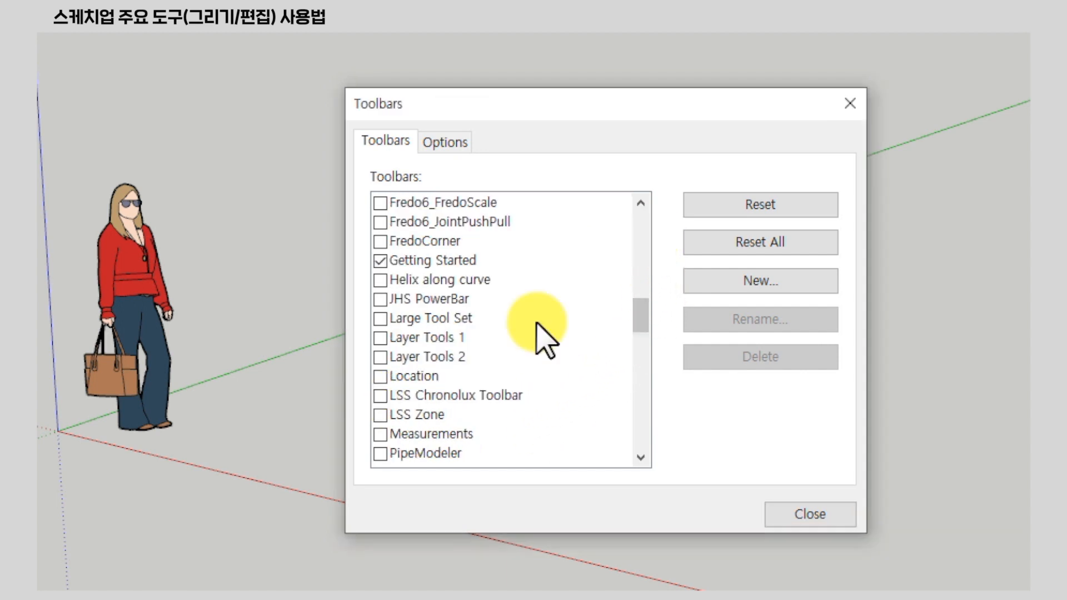
pyautogui.click(419, 317)
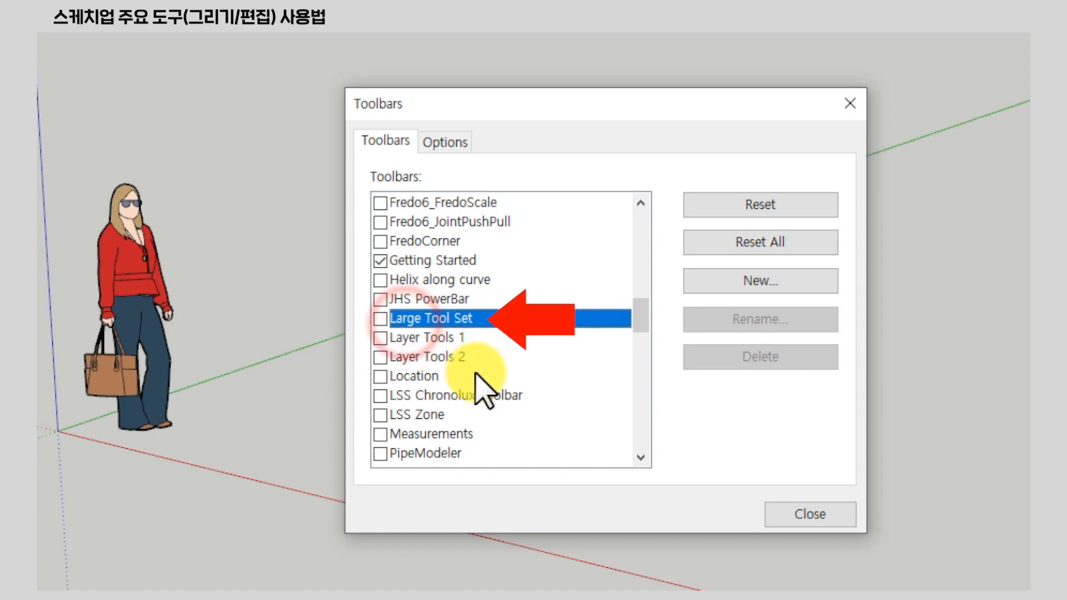
pyautogui.click(380, 319)
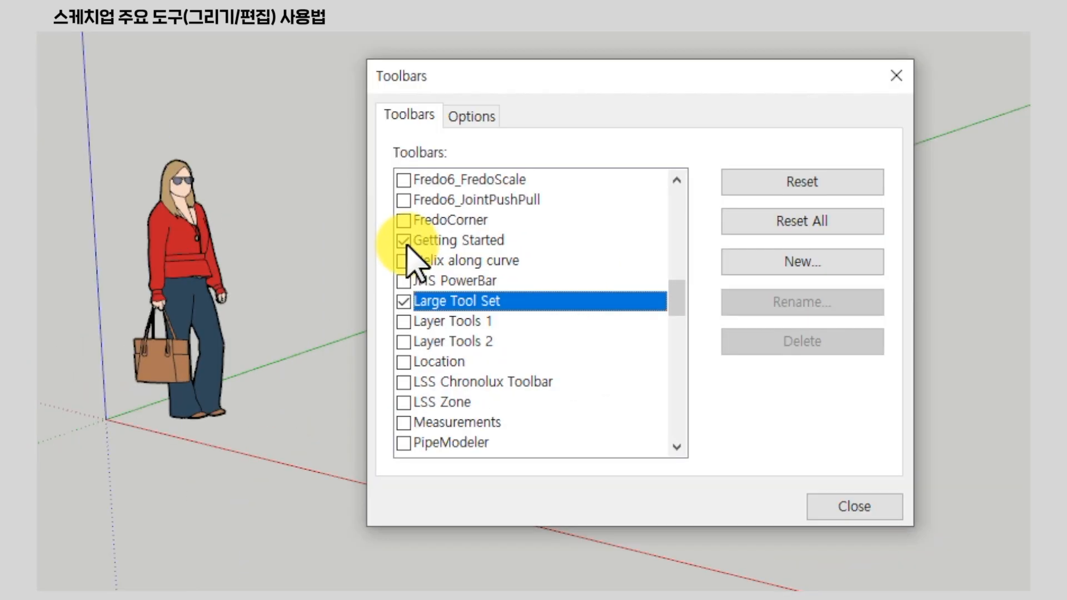
pyautogui.click(404, 240)
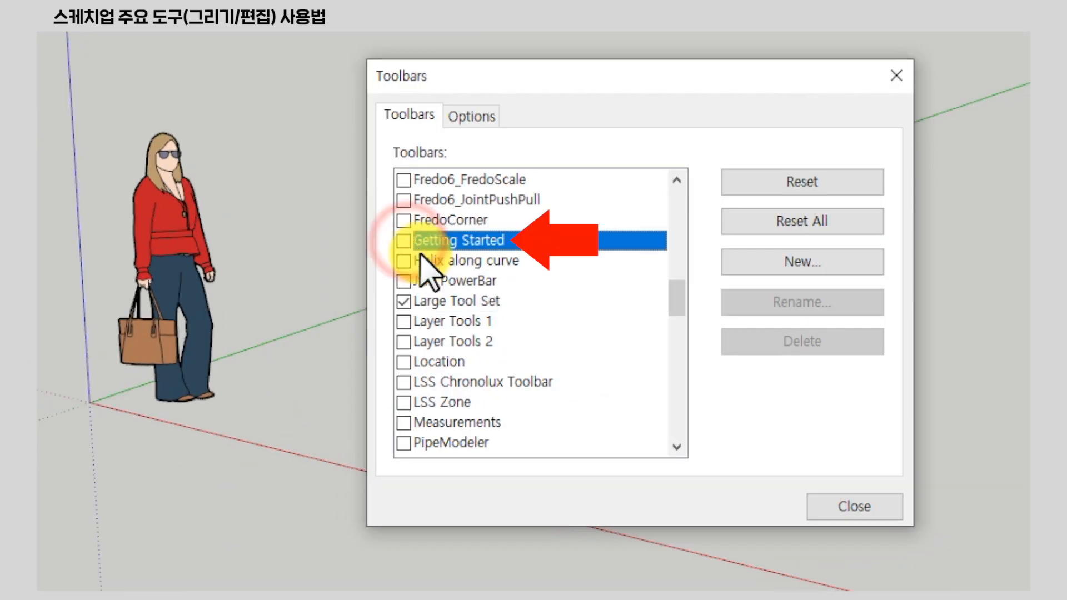
# Show the Standard toolbar as well and close the toolbar settings.
pyautogui.moveTo(675, 301); pyautogui.dragTo(661, 375)
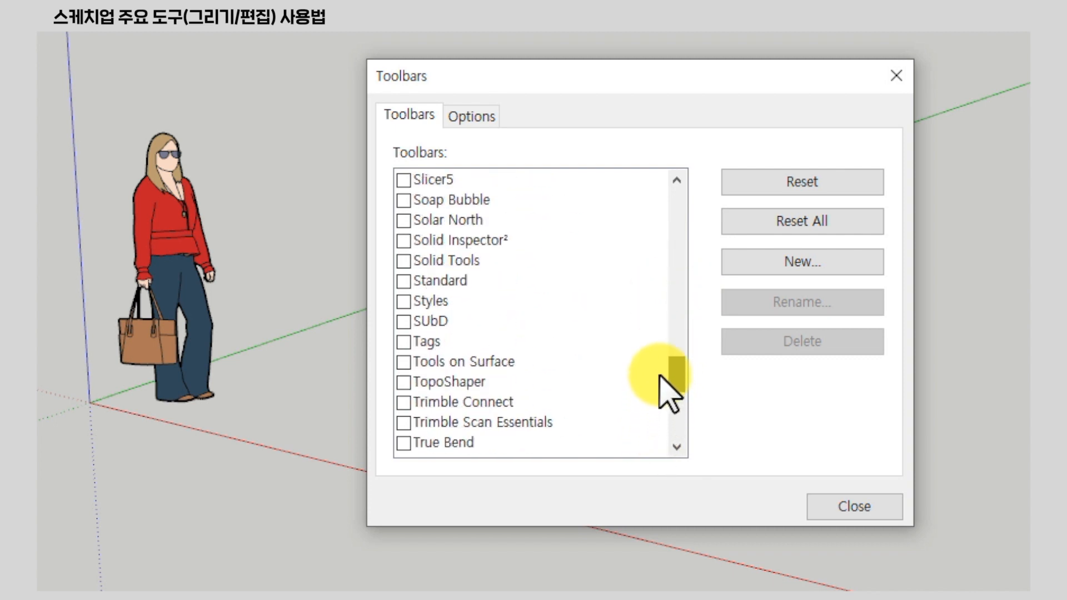
pyautogui.click(406, 281)
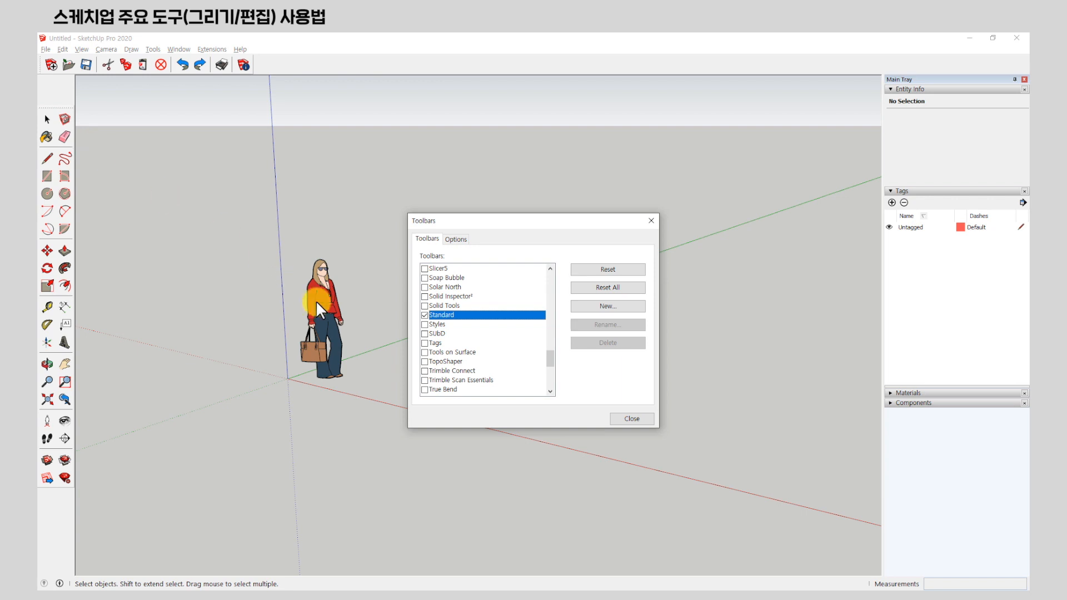
pyautogui.click(628, 420)
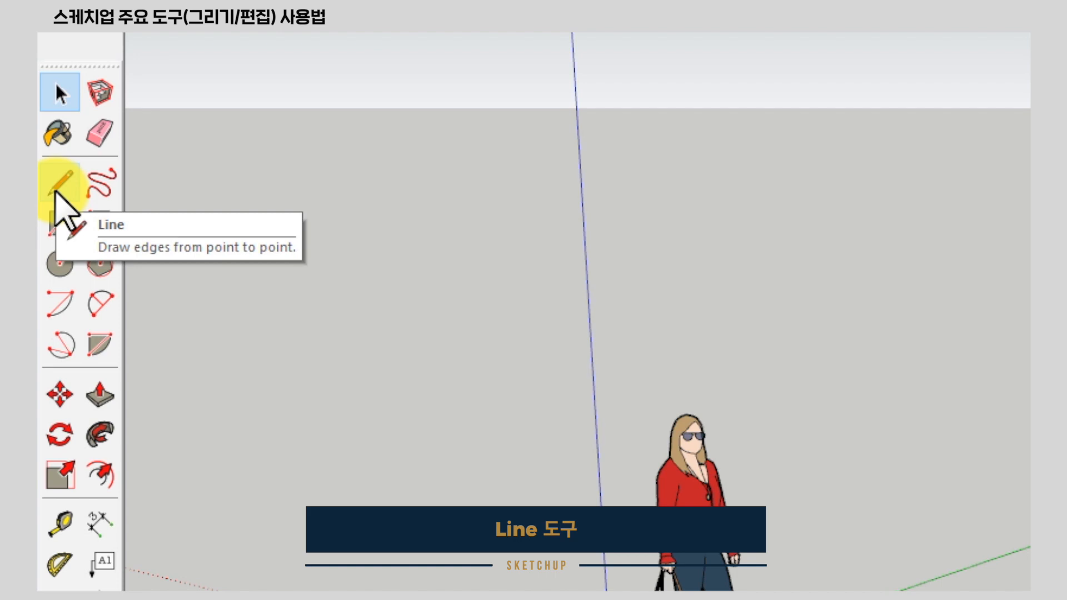
# Activate the Line tool and examine the red, green and blue axes, the origin and the ground plane from several angles.
pyautogui.click(56, 190)
pyautogui.moveTo(441, 290)
pyautogui.mouseDown(button='middle')
pyautogui.moveTo(450, 369)
pyautogui.moveTo(640, 312)
pyautogui.moveTo(441, 278)
pyautogui.mouseUp(button='middle')
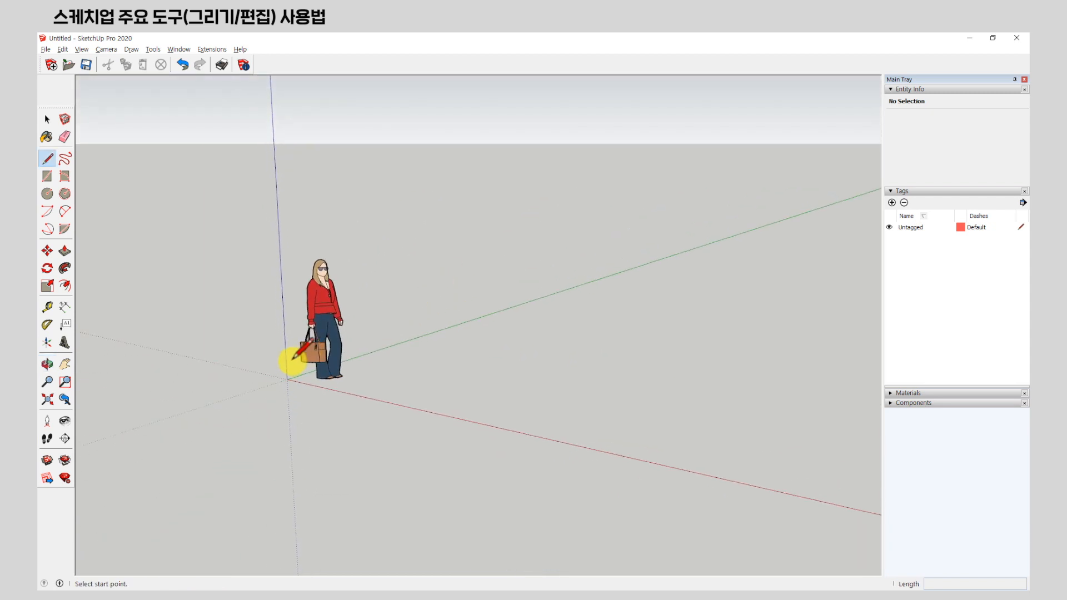
pyautogui.scroll(3, 291, 360)
pyautogui.moveTo(347, 339); pyautogui.dragTo(441, 381, button='middle')
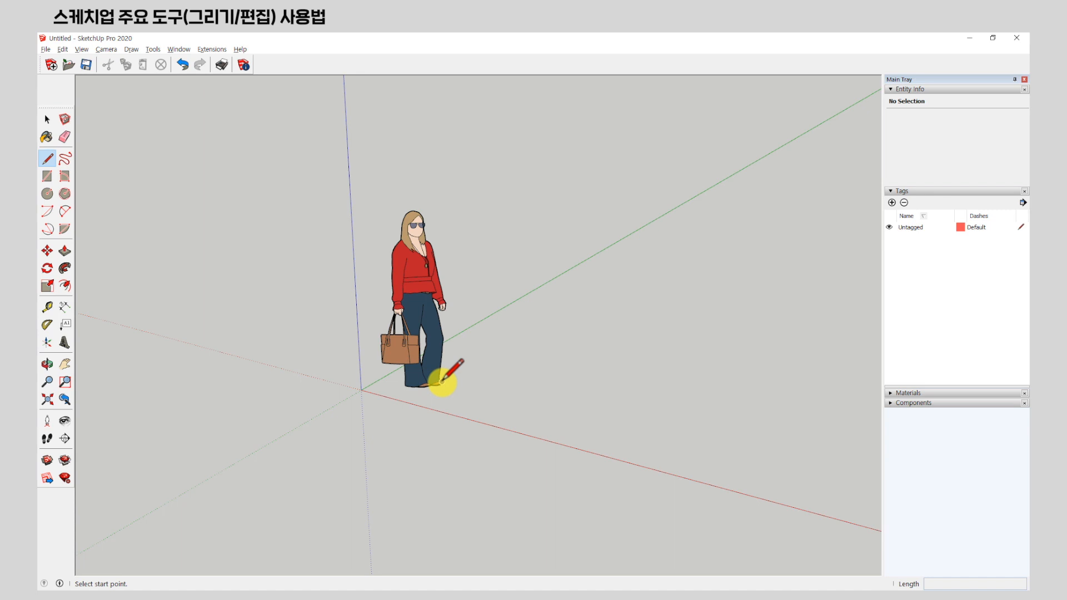
pyautogui.moveTo(423, 362); pyautogui.dragTo(471, 275, button='middle')
pyautogui.press('l')
pyautogui.moveTo(474, 323); pyautogui.dragTo(474, 310, button='middle')
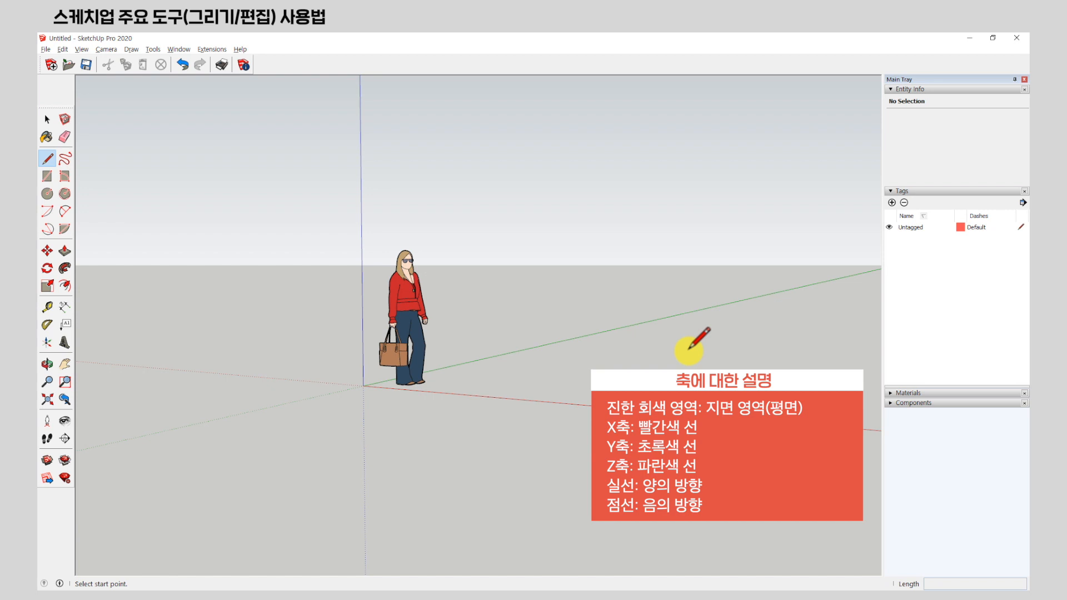
pyautogui.moveTo(689, 349); pyautogui.dragTo(567, 426, button='middle')
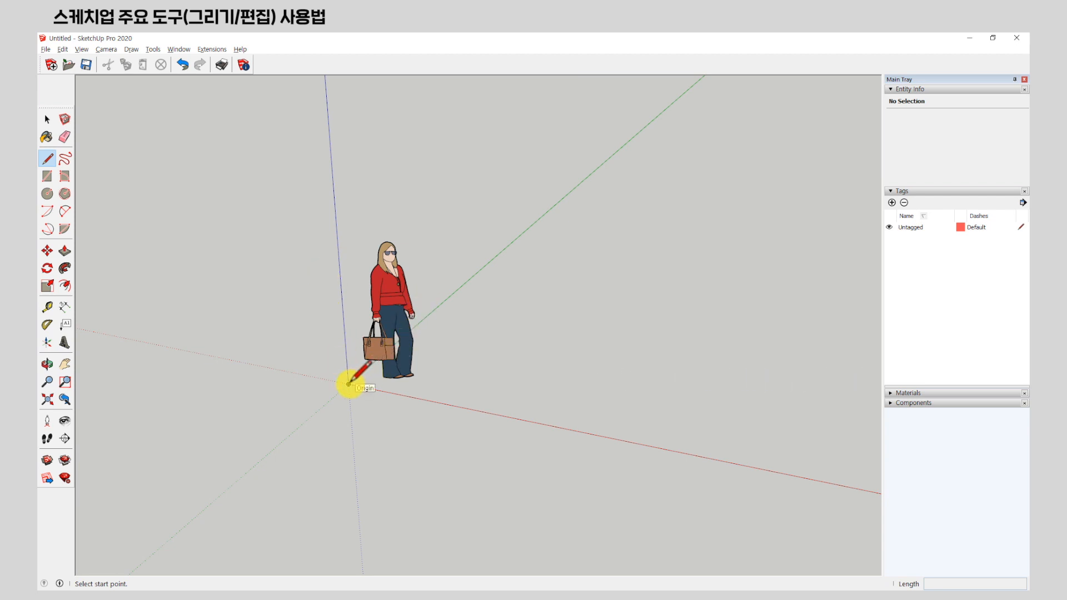
pyautogui.moveTo(348, 383); pyautogui.dragTo(420, 382, button='middle')
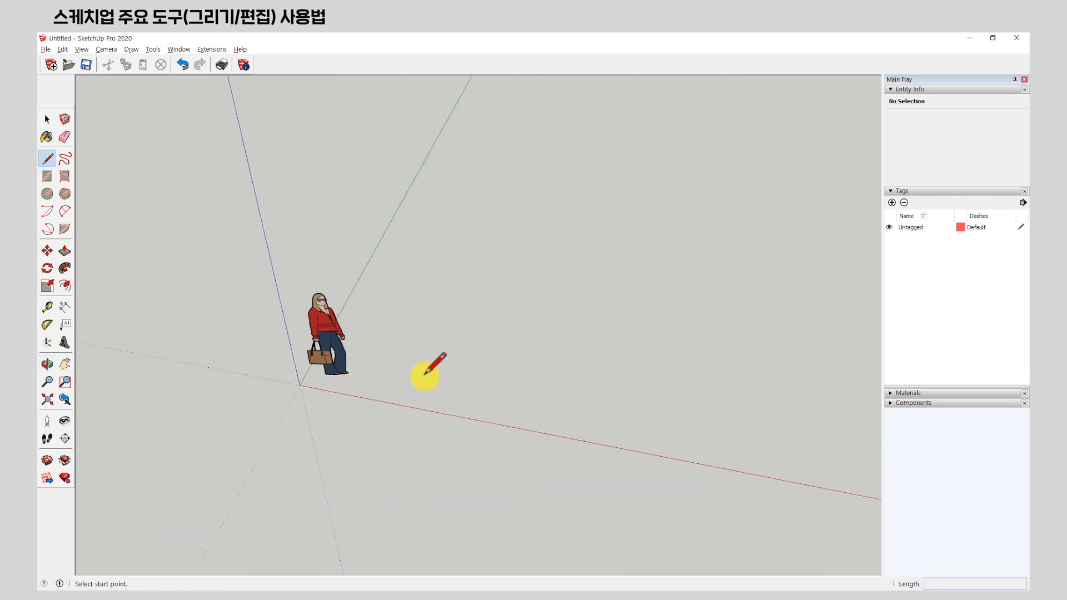
# Draw a closed five-sided face on the ground beside the figure with the Line tool, its closing edge about 2089 mm long.
pyautogui.click(451, 311)
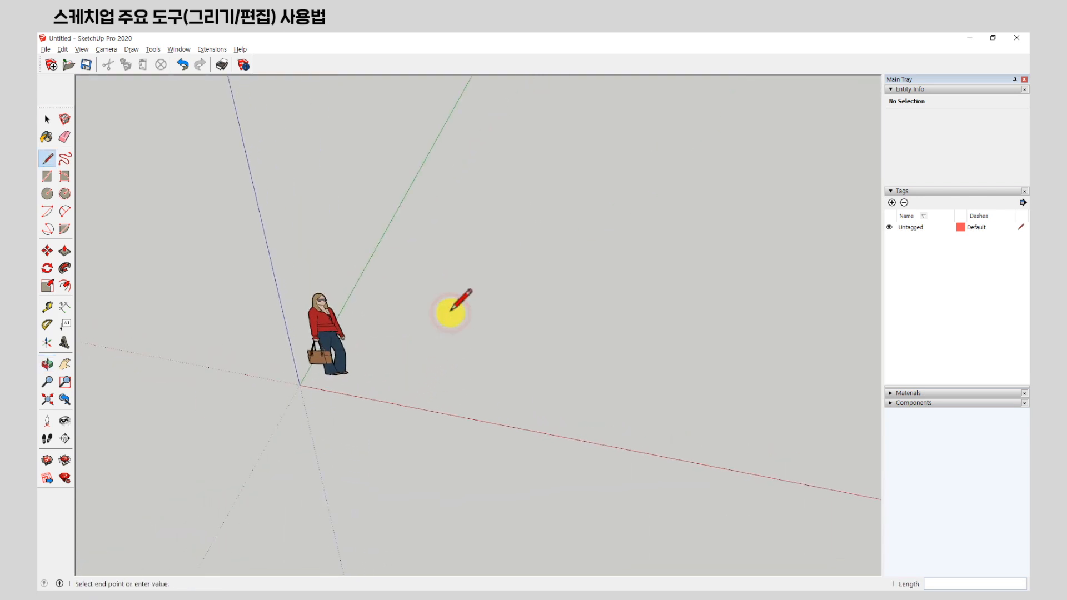
pyautogui.click(675, 278)
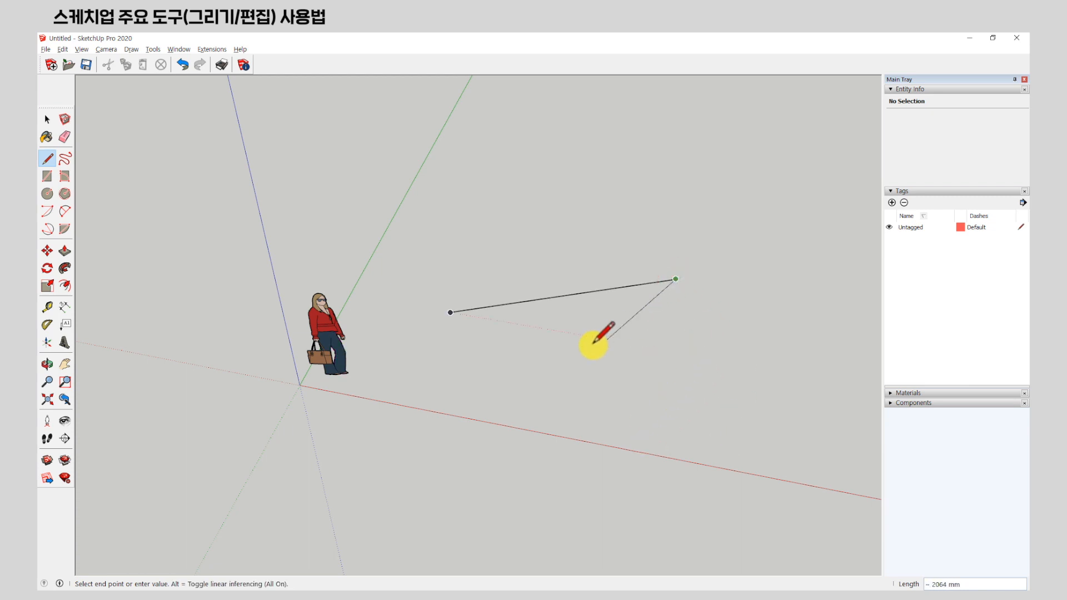
pyautogui.click(759, 344)
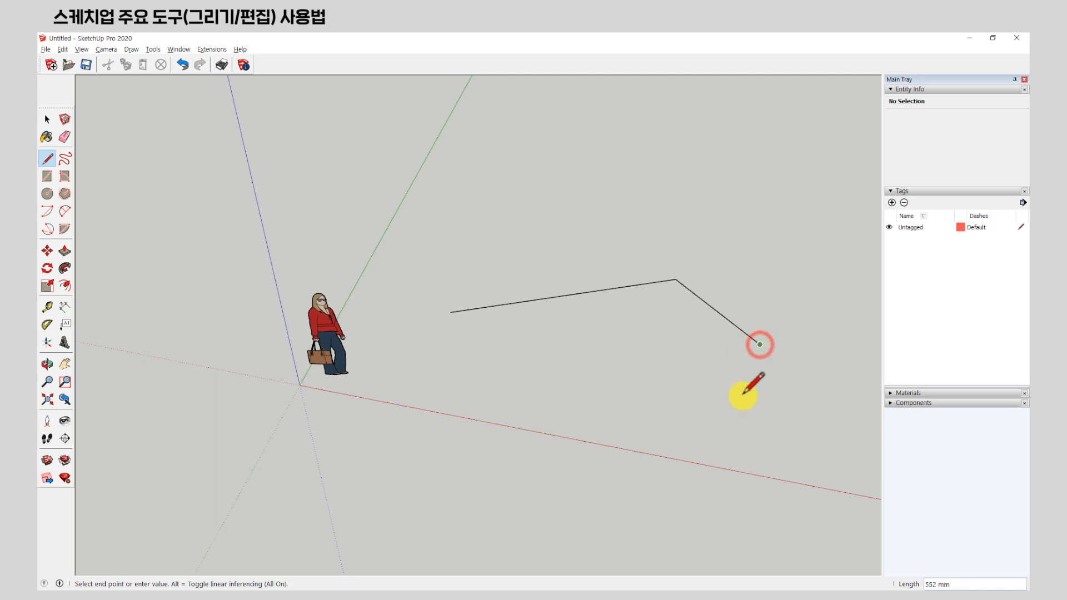
pyautogui.click(653, 479)
pyautogui.click(510, 394)
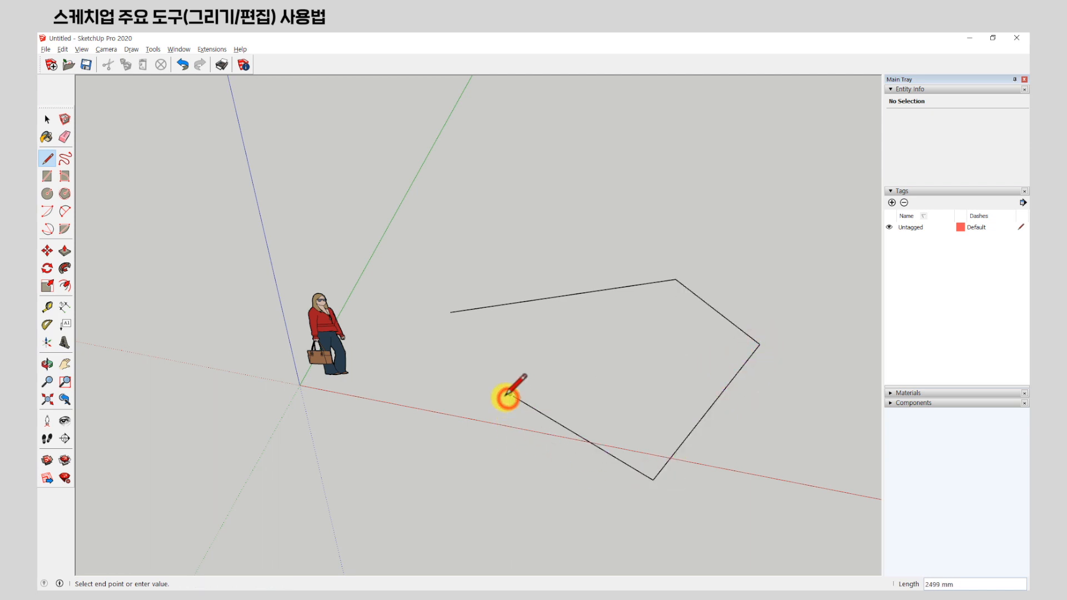
pyautogui.click(450, 313)
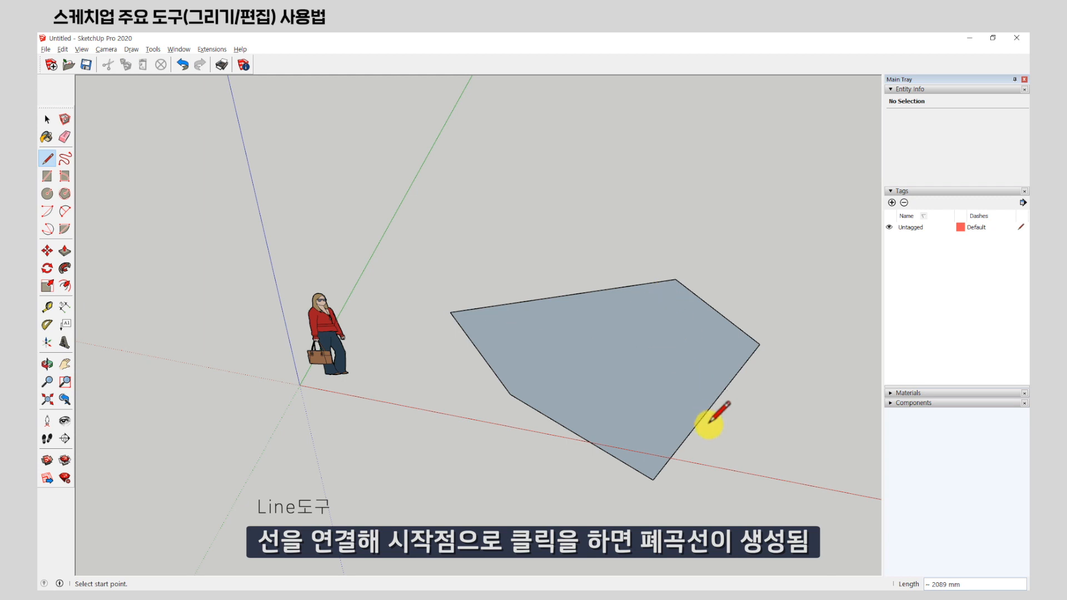
# Draw a closed four-sided outline in empty space beyond the five-sided face with the Line tool, without keeping its corners on one plane.
pyautogui.moveTo(599, 462)
pyautogui.mouseDown(button='middle')
pyautogui.moveTo(607, 178)
pyautogui.moveTo(583, 460)
pyautogui.mouseUp(button='middle')
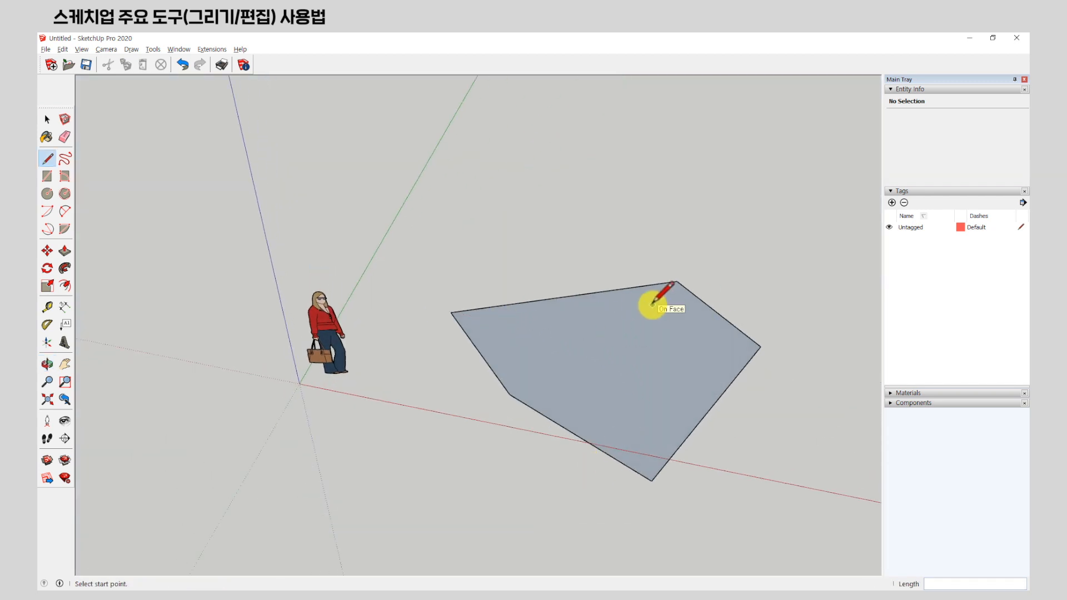
pyautogui.moveTo(512, 388)
pyautogui.mouseDown(button='middle')
pyautogui.moveTo(571, 481)
pyautogui.moveTo(382, 406)
pyautogui.moveTo(455, 390)
pyautogui.moveTo(424, 422)
pyautogui.moveTo(365, 424)
pyautogui.mouseUp(button='middle')
pyautogui.click(513, 258)
pyautogui.click(621, 235)
pyautogui.click(638, 334)
pyautogui.click(508, 352)
pyautogui.click(512, 258)
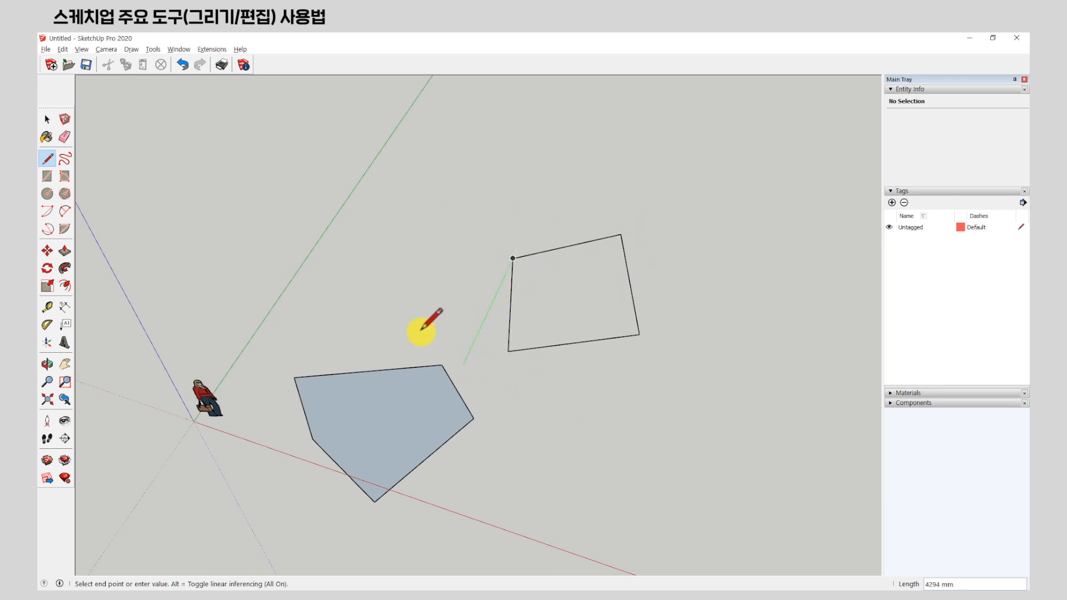
# Examine the four-sided outline from low and high viewpoints to check whether its edges lie on the same plane.
pyautogui.press('o')
pyautogui.moveTo(582, 424); pyautogui.dragTo(357, 189)
pyautogui.moveTo(357, 189); pyautogui.dragTo(350, 179, button='middle')
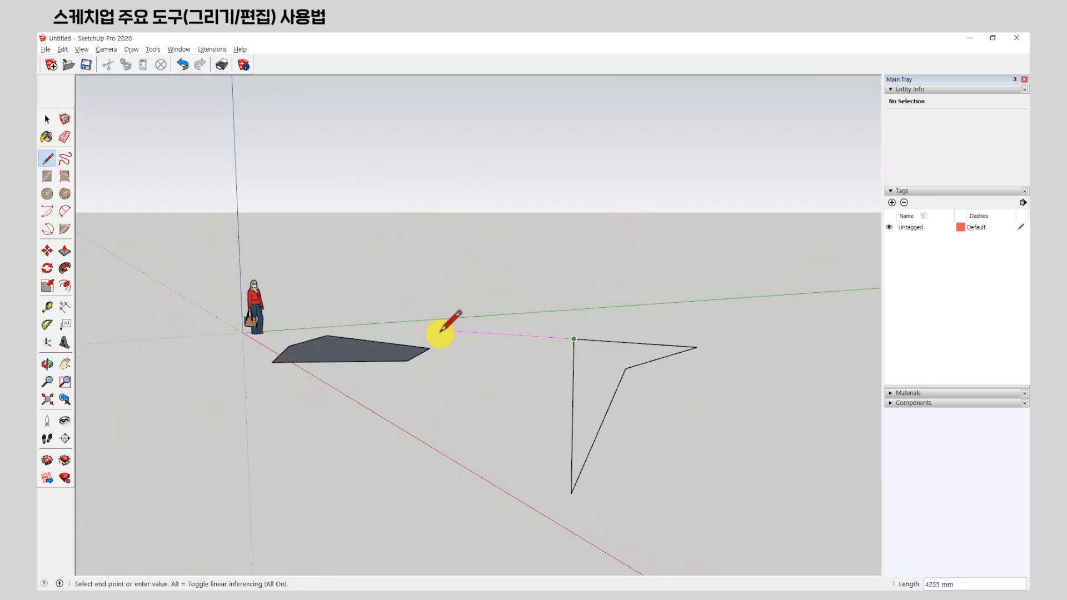
pyautogui.press('o')
pyautogui.moveTo(417, 210); pyautogui.dragTo(435, 284)
pyautogui.moveTo(435, 284); pyautogui.dragTo(644, 449, button='middle')
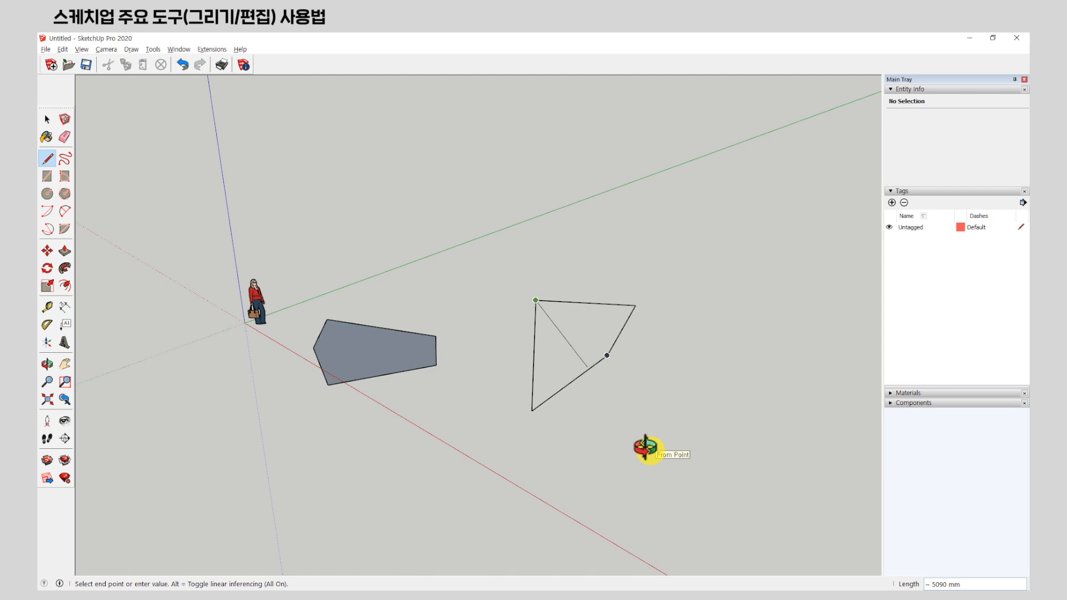
pyautogui.moveTo(488, 309); pyautogui.dragTo(362, 245, button='middle')
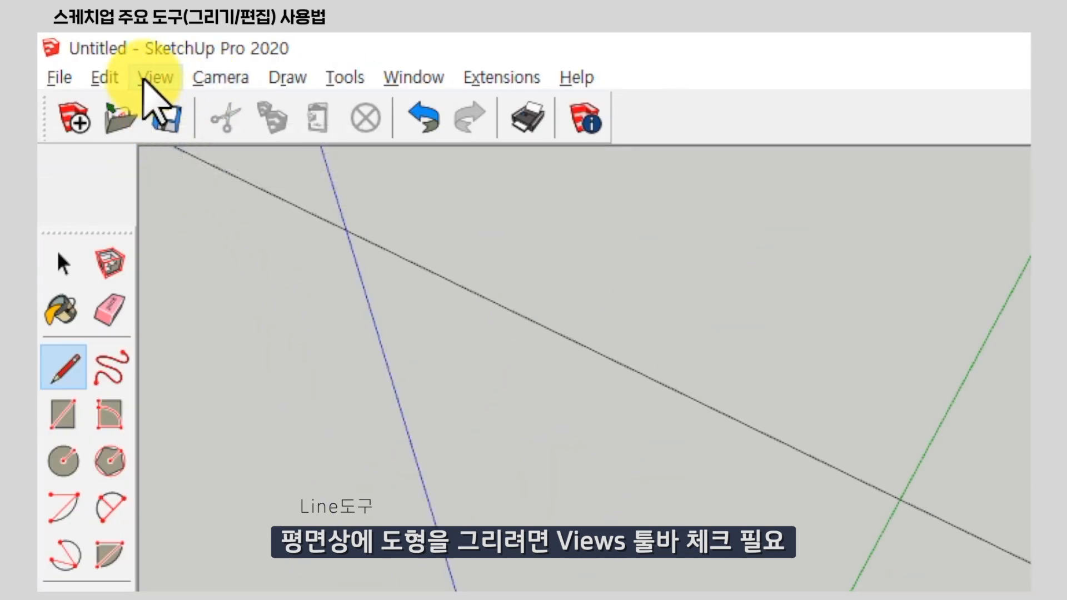
# Show the Views toolbar and close the toolbar settings.
pyautogui.click(151, 78)
pyautogui.click(199, 113)
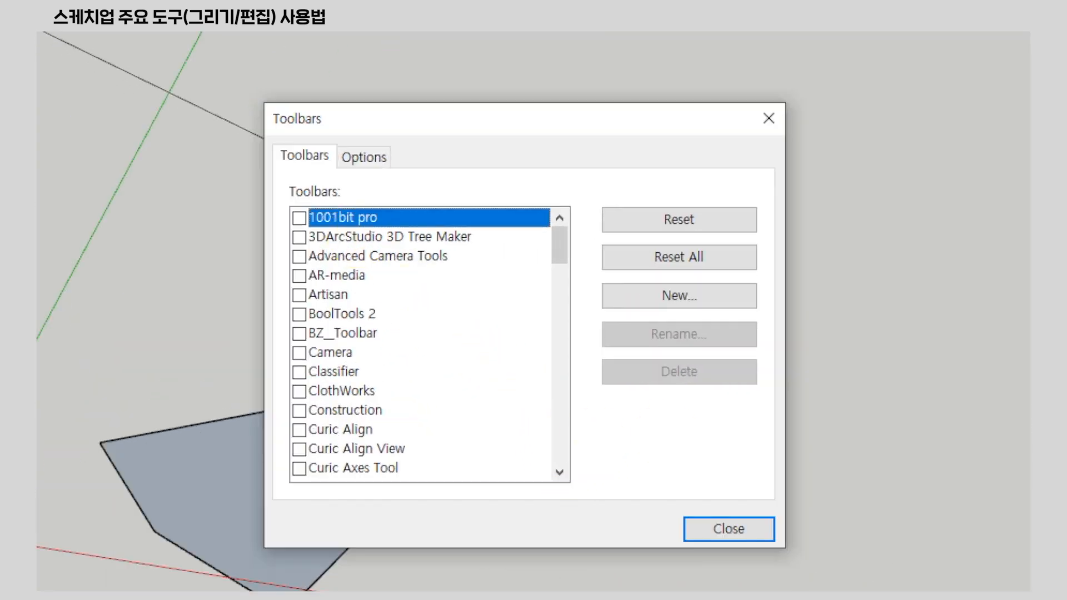
pyautogui.scroll(-5, 424, 300)
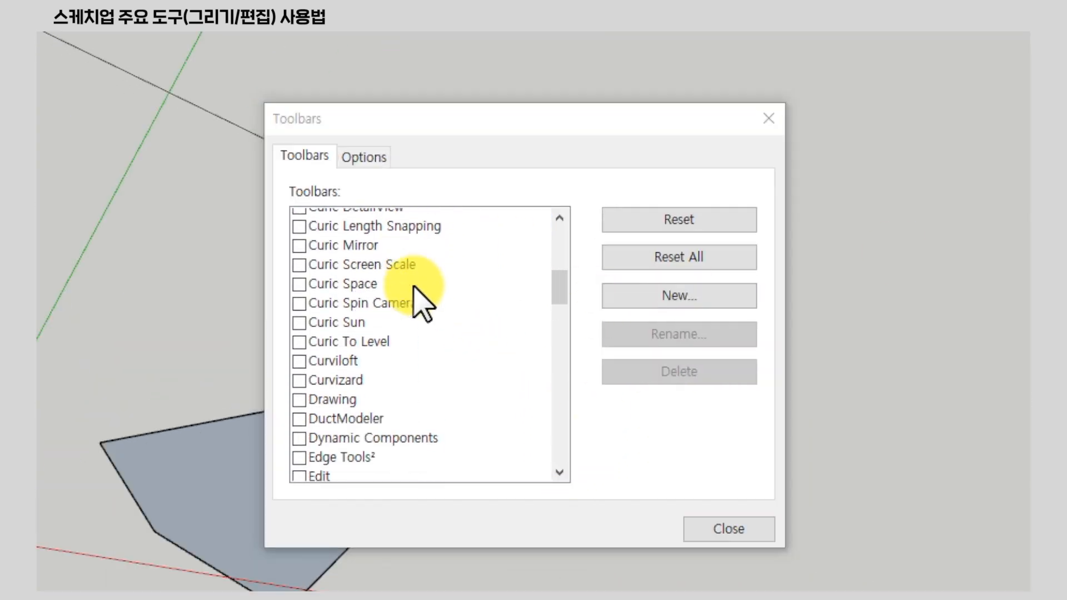
pyautogui.scroll(-5, 424, 300)
pyautogui.moveTo(562, 322); pyautogui.dragTo(565, 405)
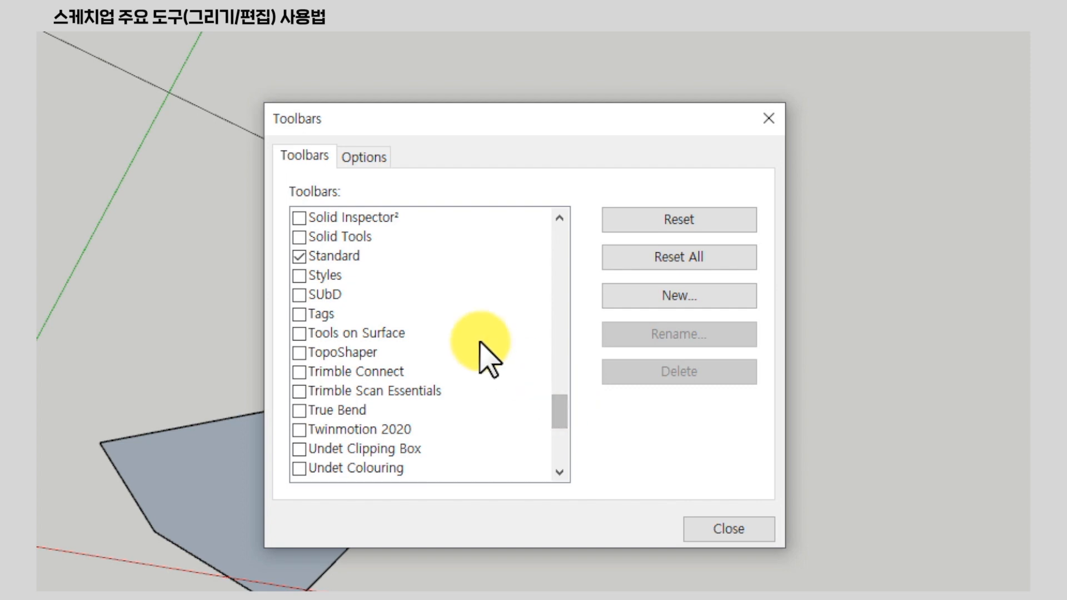
pyautogui.scroll(-3, 486, 353)
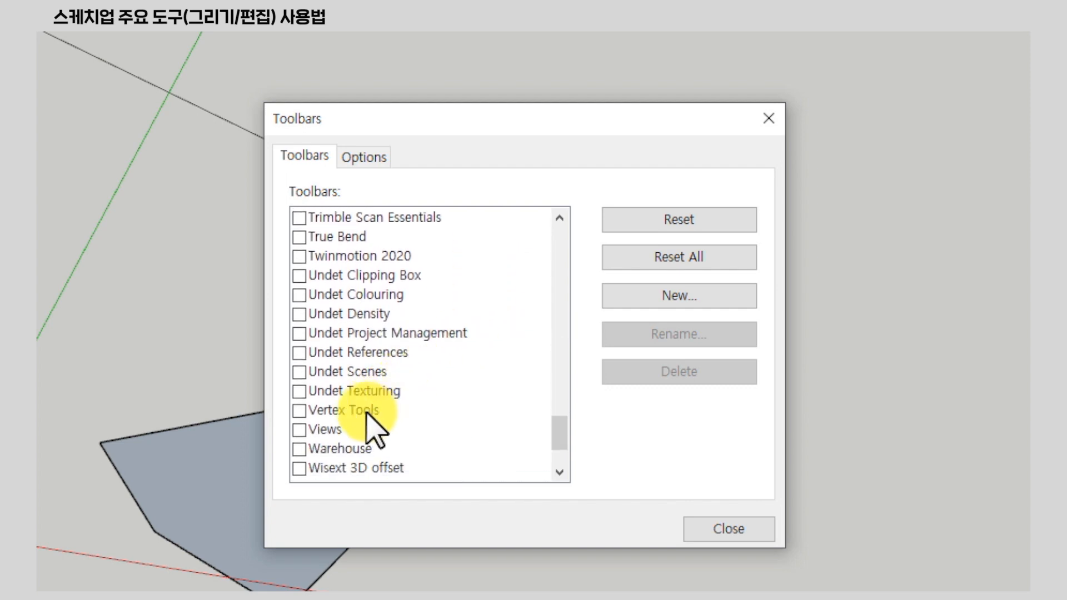
pyautogui.click(301, 429)
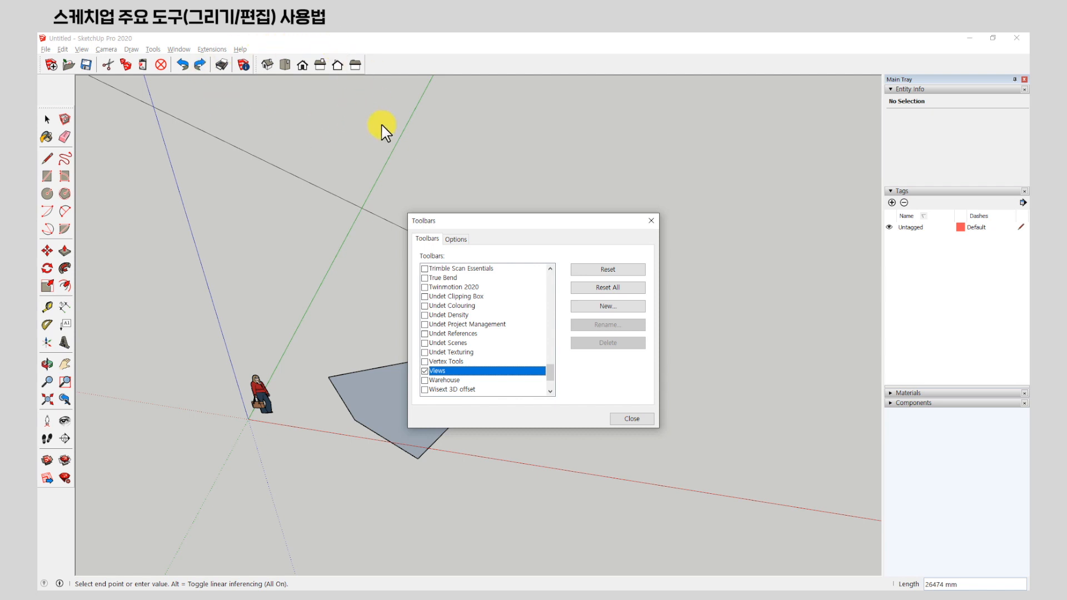
pyautogui.click(633, 419)
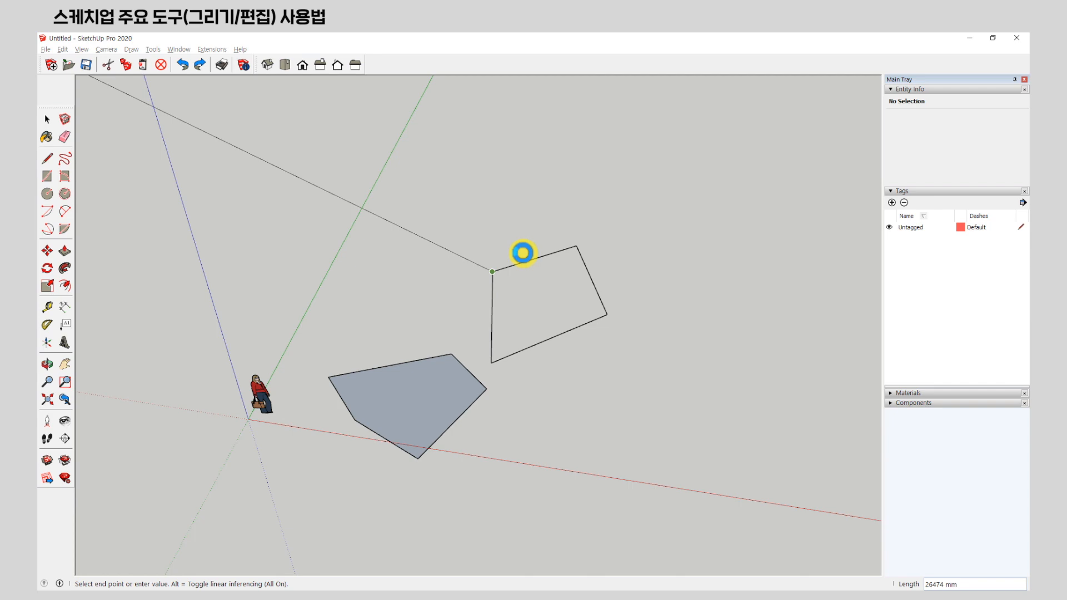
# Display the model in the standard isometric view and in the top view.
pyautogui.click(284, 64)
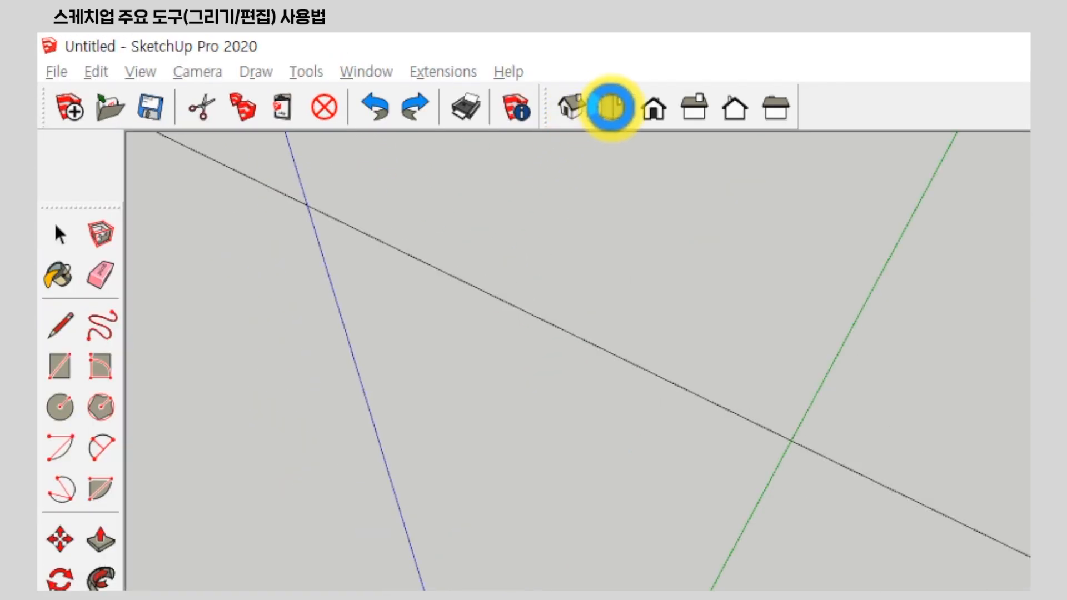
pyautogui.click(567, 109)
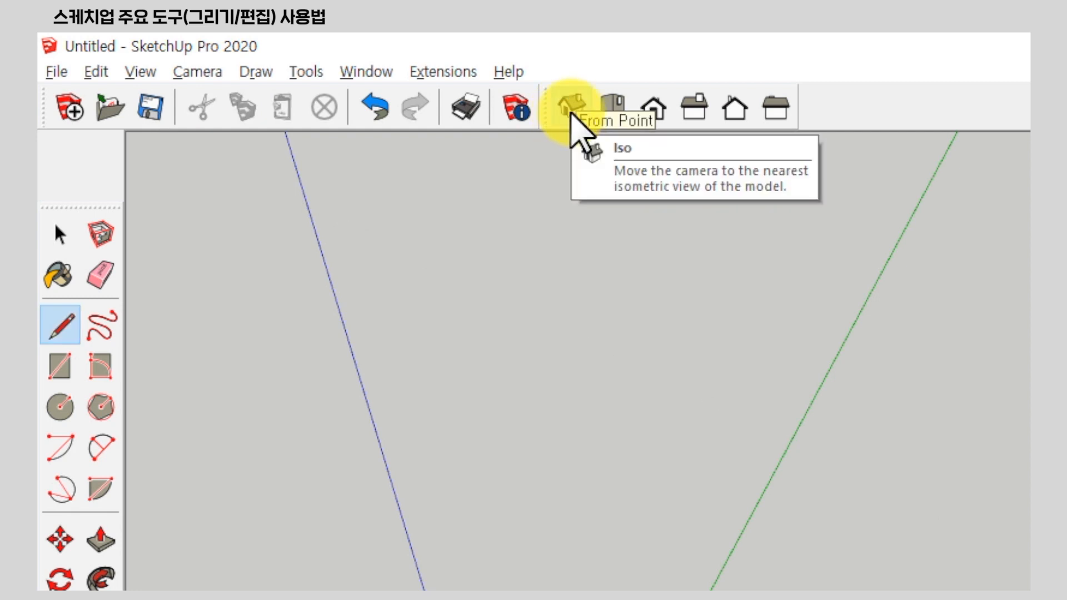
pyautogui.click(573, 113)
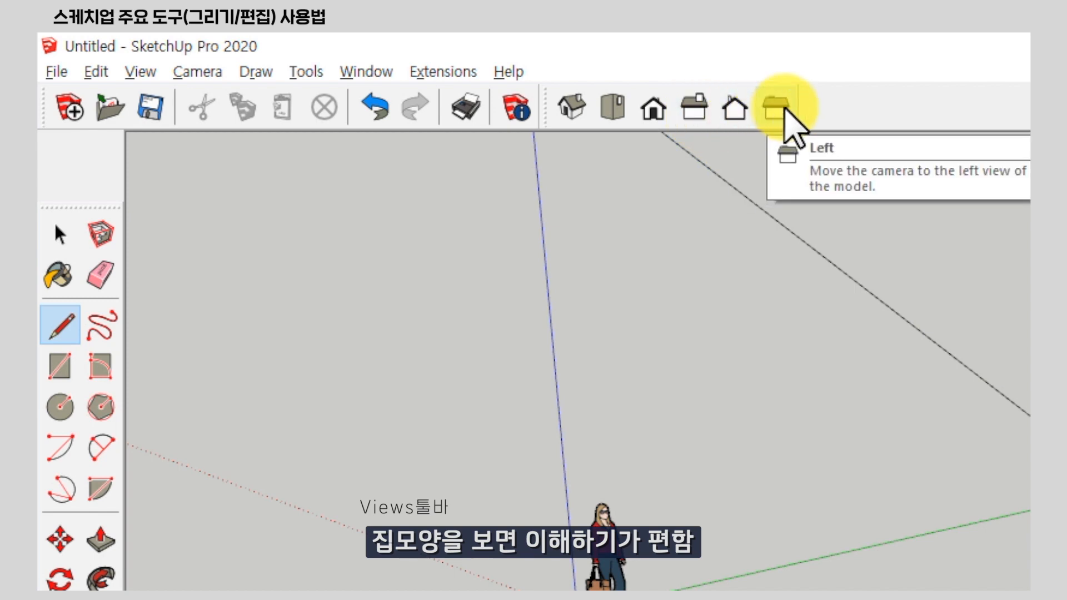
pyautogui.click(614, 109)
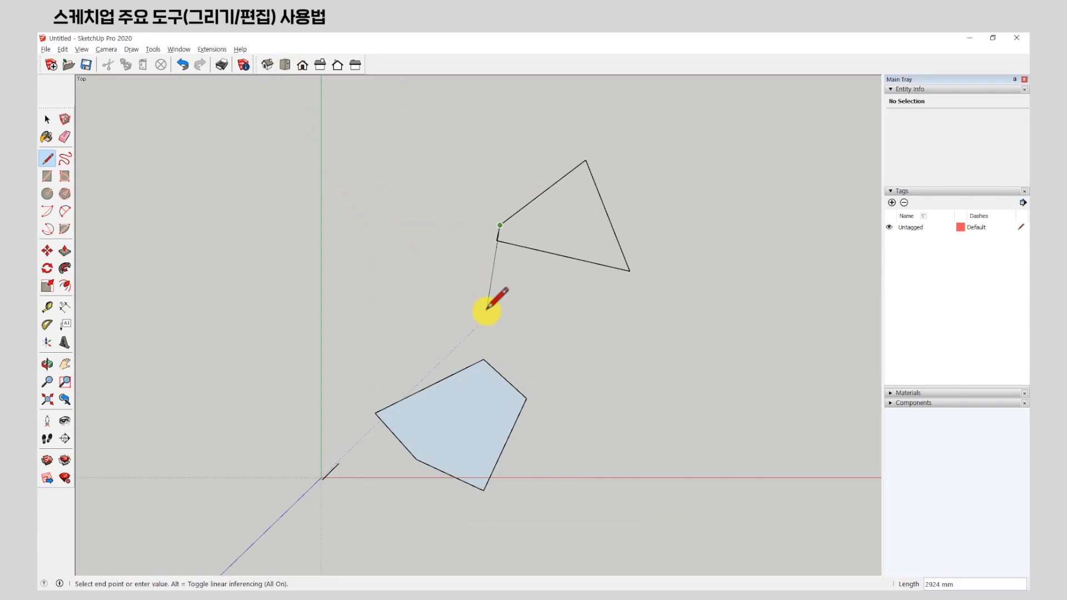
pyautogui.scroll(-1, 555, 148)
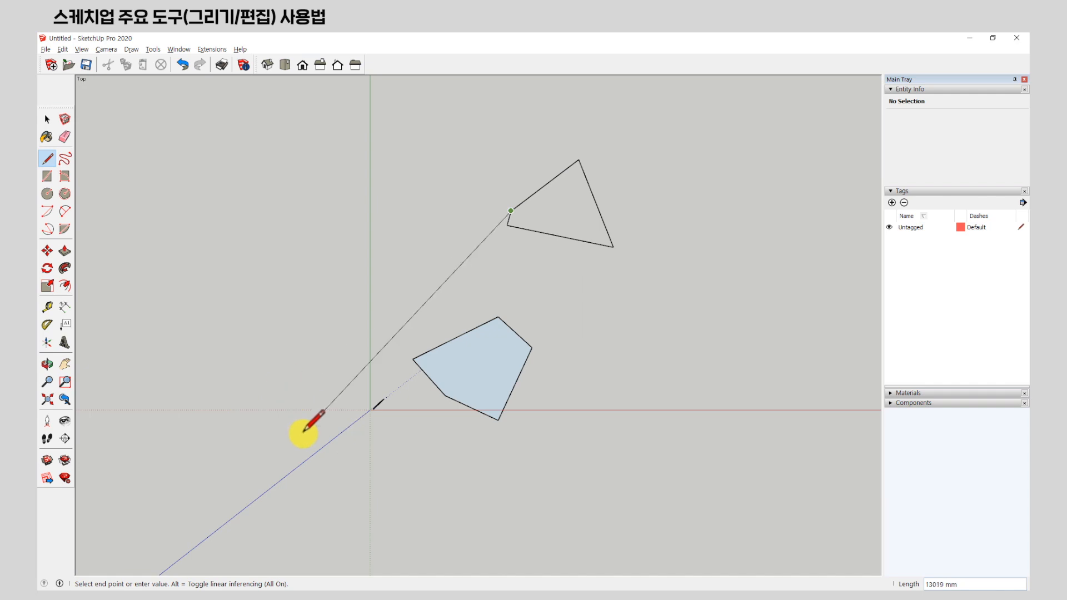
# Switch the camera to parallel projection and end the unfinished line.
pyautogui.click(106, 49)
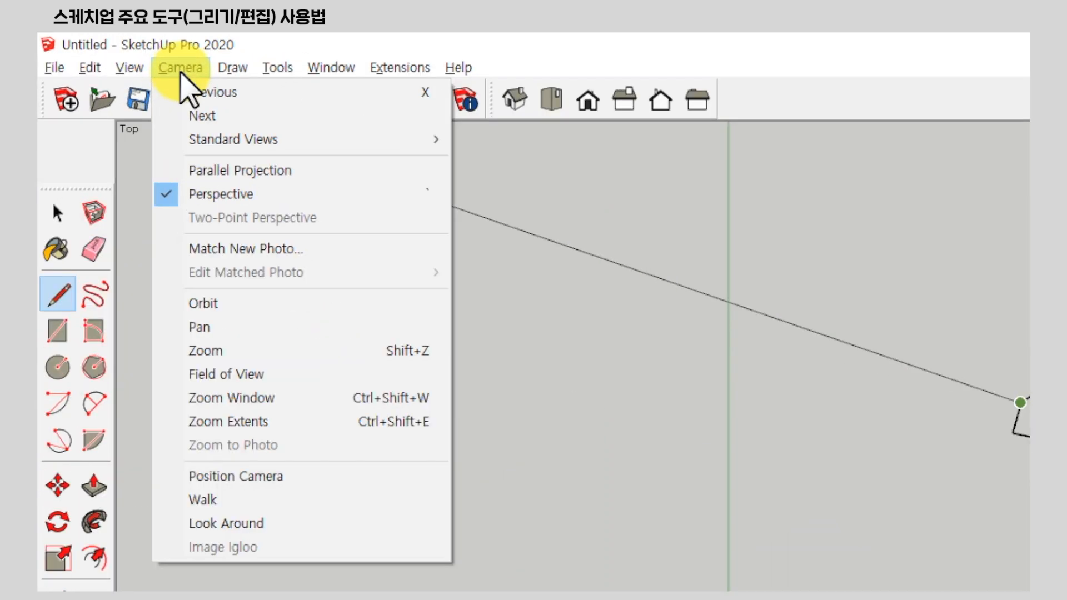
pyautogui.click(365, 176)
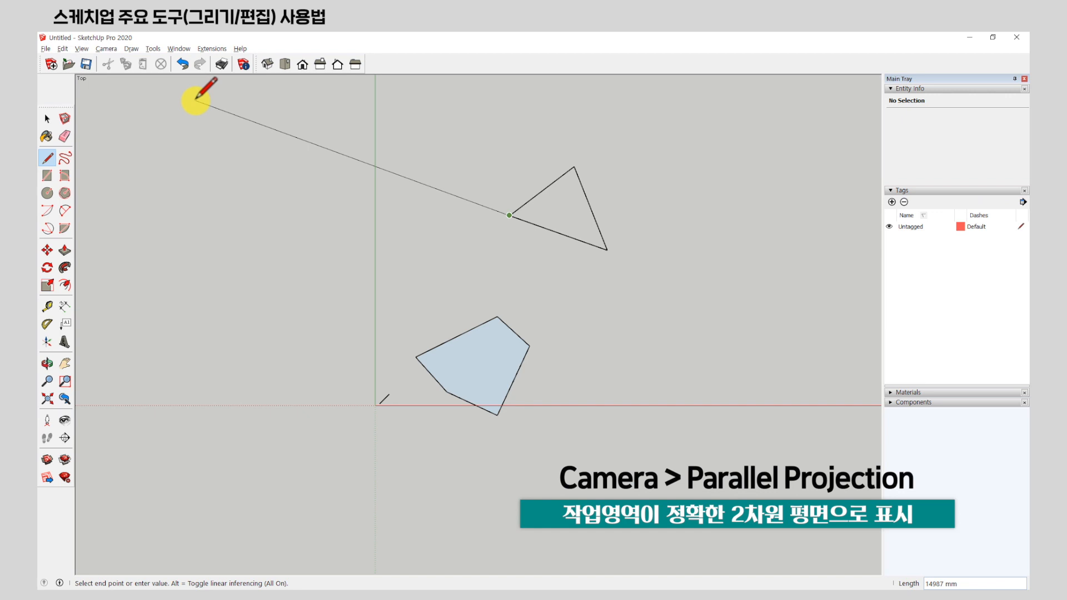
pyautogui.click(46, 118)
# Draw a closed, self-crossing outline with six corners in the top view, beyond the existing shapes, using the Line tool.
pyautogui.click(47, 159)
pyautogui.scroll(-3, 239, 369)
pyautogui.scroll(-2, 239, 370)
pyautogui.click(476, 330)
pyautogui.click(476, 197)
pyautogui.click(574, 280)
pyautogui.click(418, 237)
pyautogui.click(516, 310)
pyautogui.click(447, 281)
pyautogui.click(476, 330)
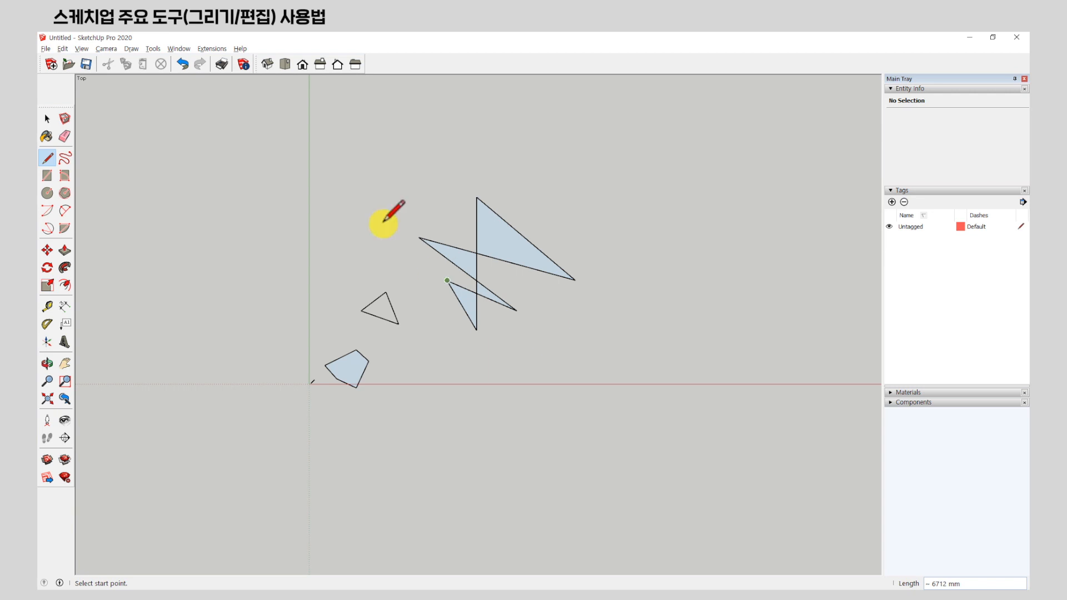
# Draw a closed six-cornered outline with an inward notch above the red axis in the front view.
pyautogui.click(303, 64)
pyautogui.click(545, 325)
pyautogui.click(644, 202)
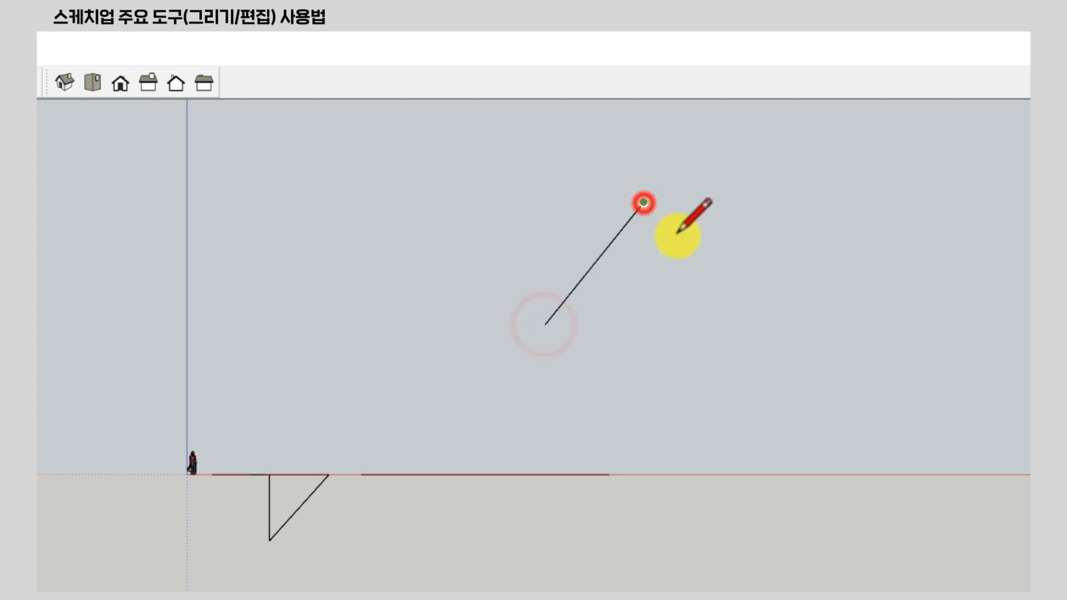
pyautogui.click(765, 302)
pyautogui.click(687, 397)
pyautogui.click(654, 326)
pyautogui.click(594, 426)
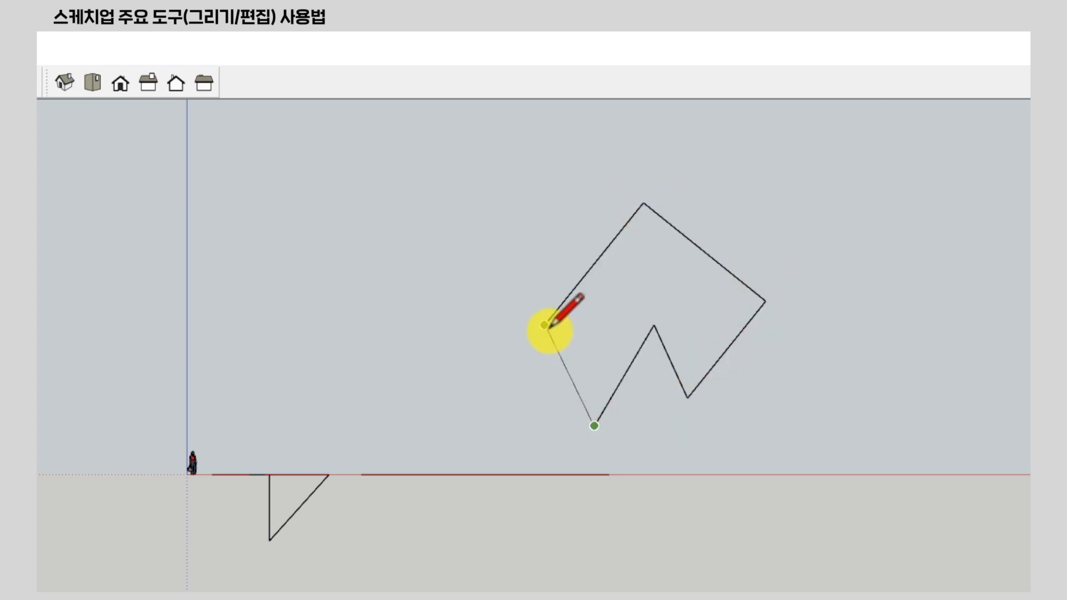
pyautogui.click(545, 325)
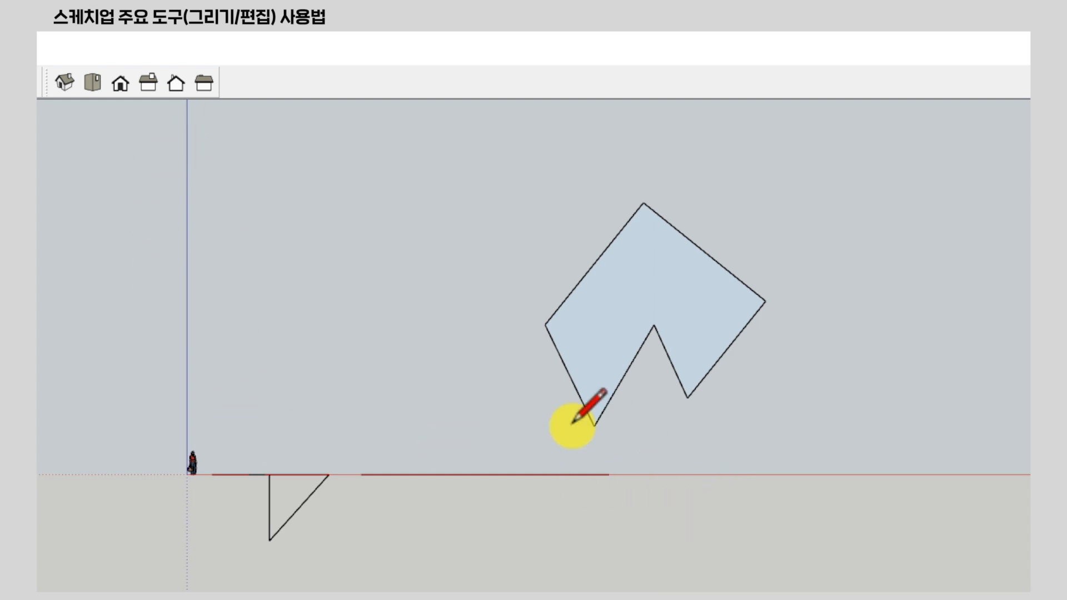
# Orbit around the new notched face to check its orientation, and return to the front view.
pyautogui.moveTo(225, 372)
pyautogui.mouseDown(button='middle')
pyautogui.moveTo(400, 448)
pyautogui.moveTo(727, 440)
pyautogui.moveTo(920, 397)
pyautogui.moveTo(934, 335)
pyautogui.moveTo(863, 256)
pyautogui.moveTo(459, 389)
pyautogui.mouseUp(button='middle')
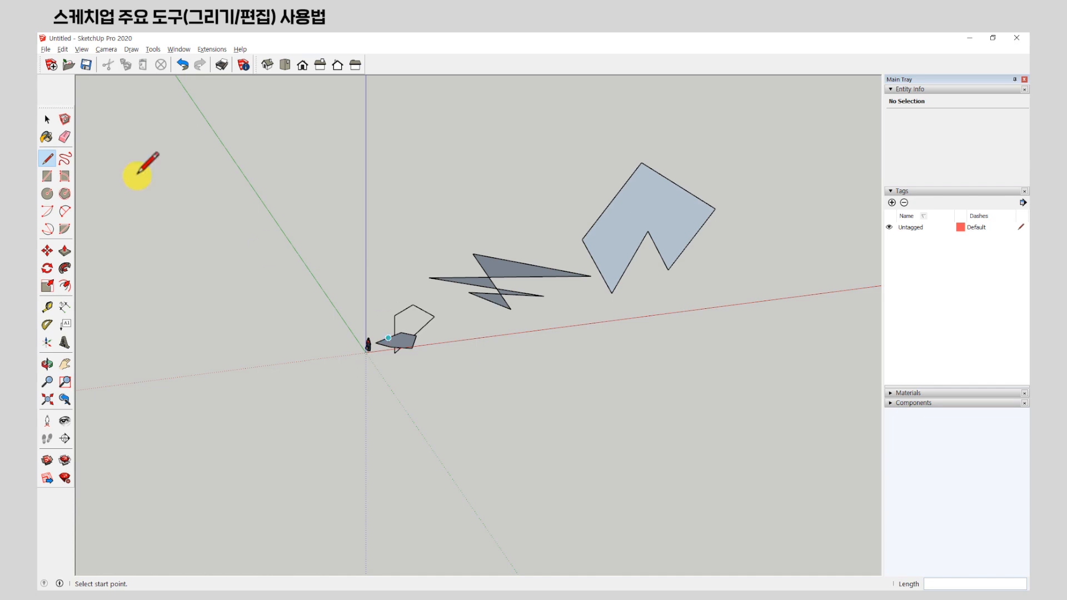
pyautogui.click(111, 49)
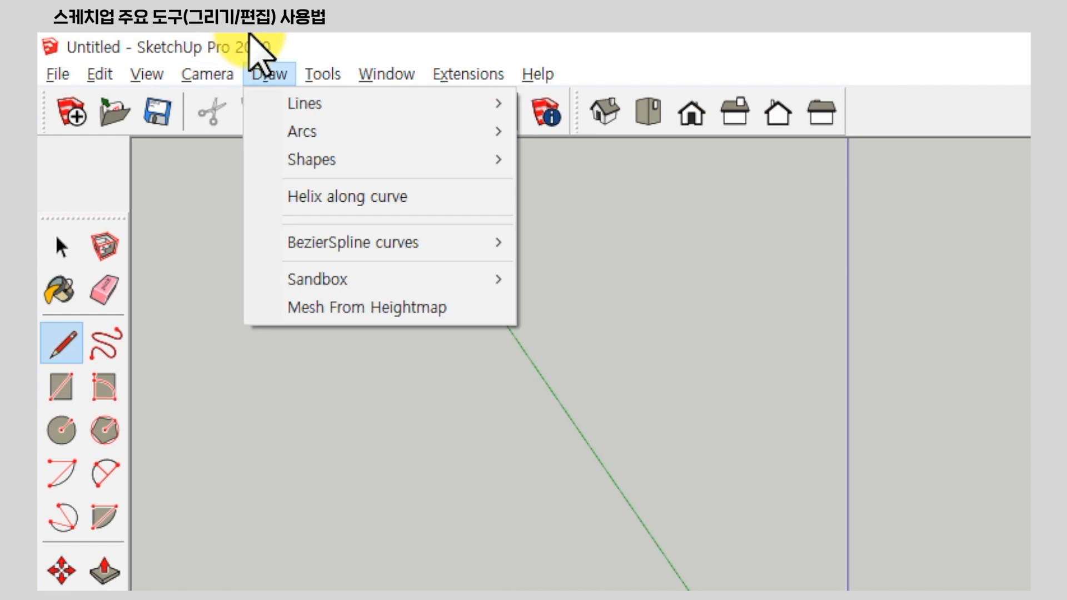
pyautogui.click(250, 35)
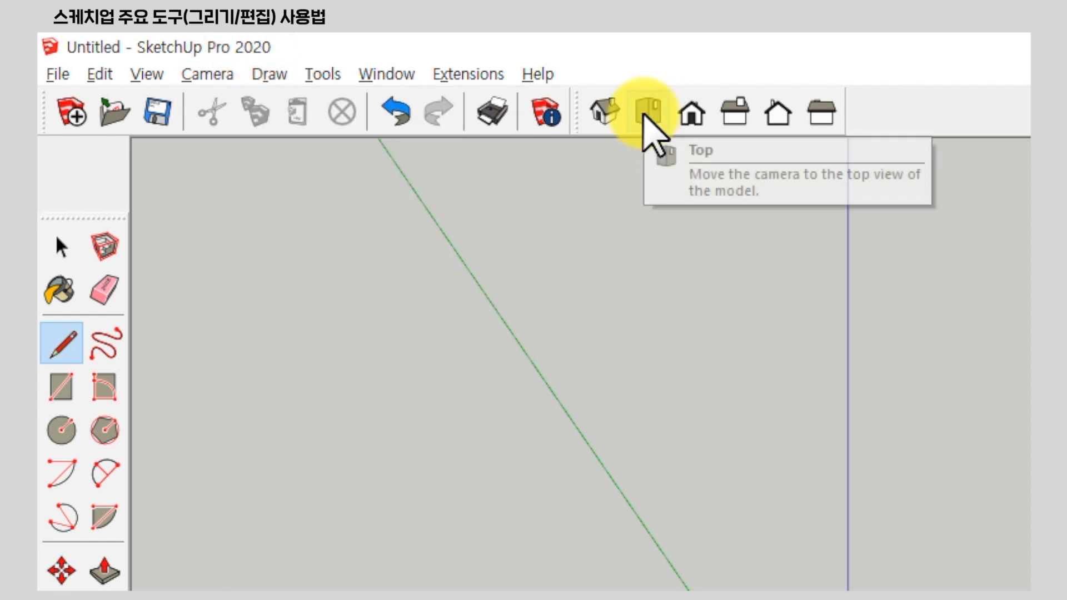
pyautogui.click(692, 118)
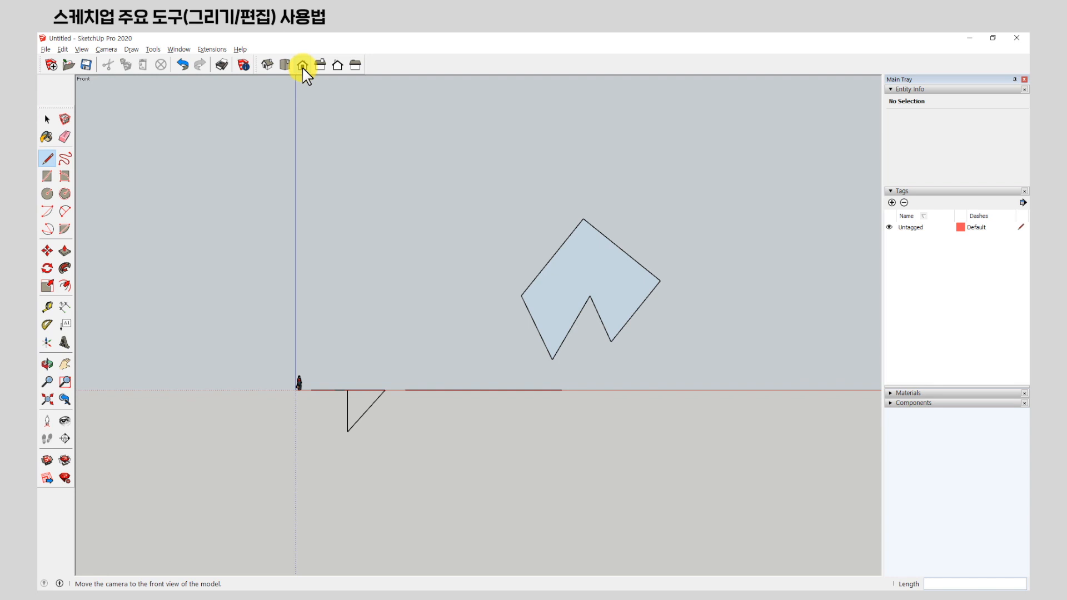
# Try a line in front of the figure, constraining its direction to the red, green and blue axes in turn.
pyautogui.click(47, 119)
pyautogui.scroll(-3, 384, 197)
pyautogui.moveTo(381, 195); pyautogui.dragTo(396, 252, button='middle')
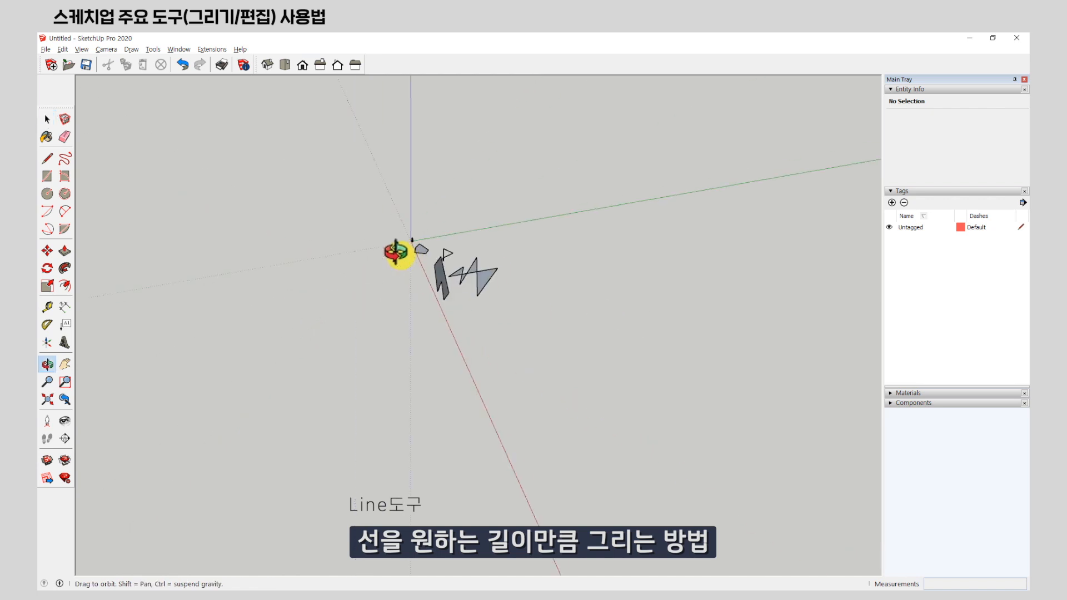
pyautogui.scroll(3, 569, 276)
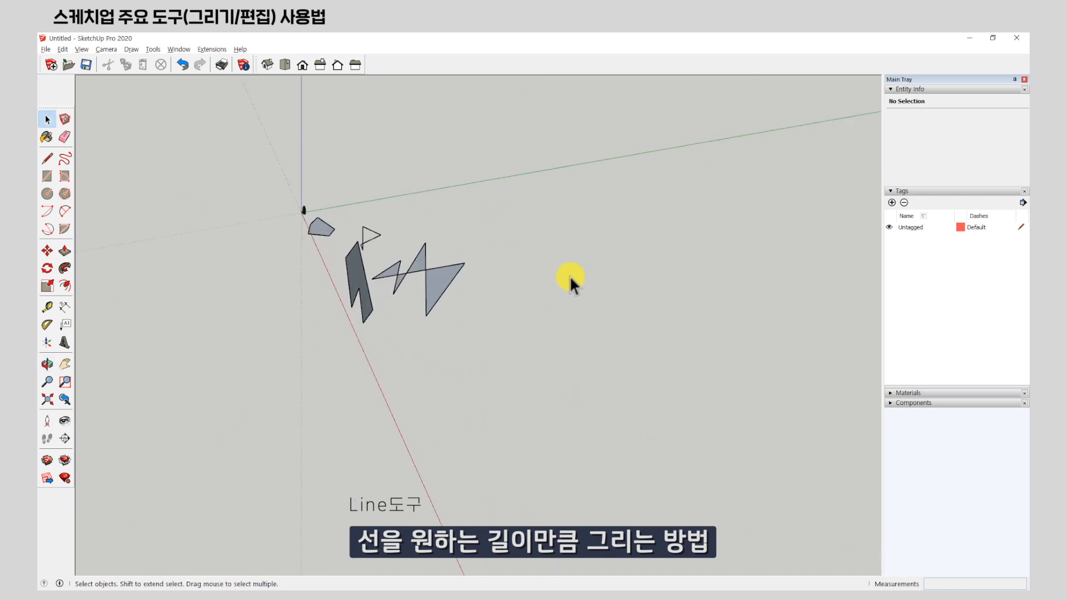
pyautogui.click(47, 160)
pyautogui.moveTo(417, 292); pyautogui.dragTo(553, 300, button='middle')
pyautogui.scroll(8, 206, 380)
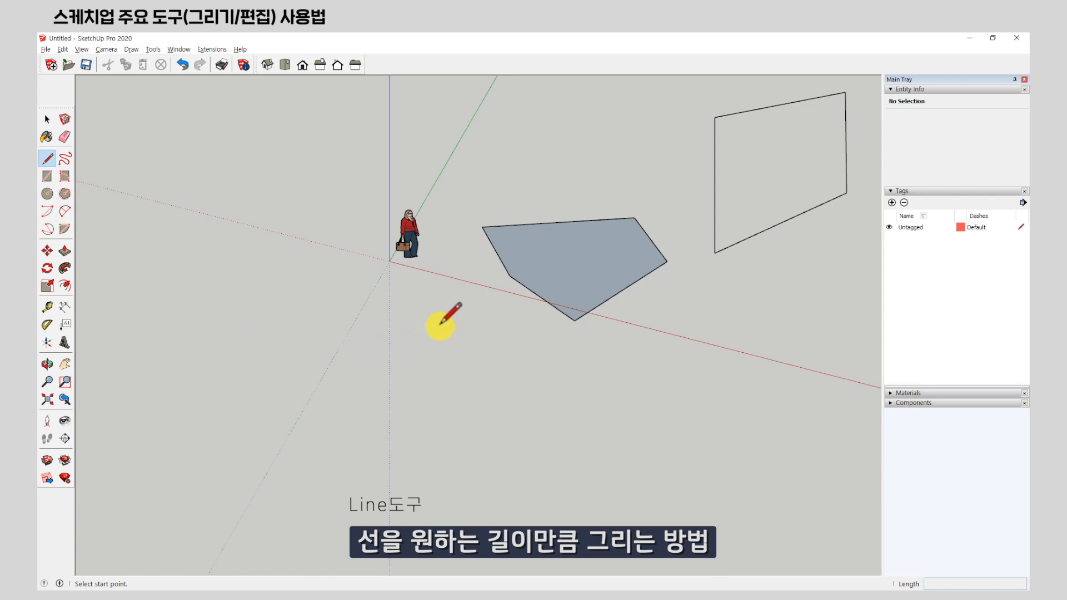
pyautogui.click(405, 344)
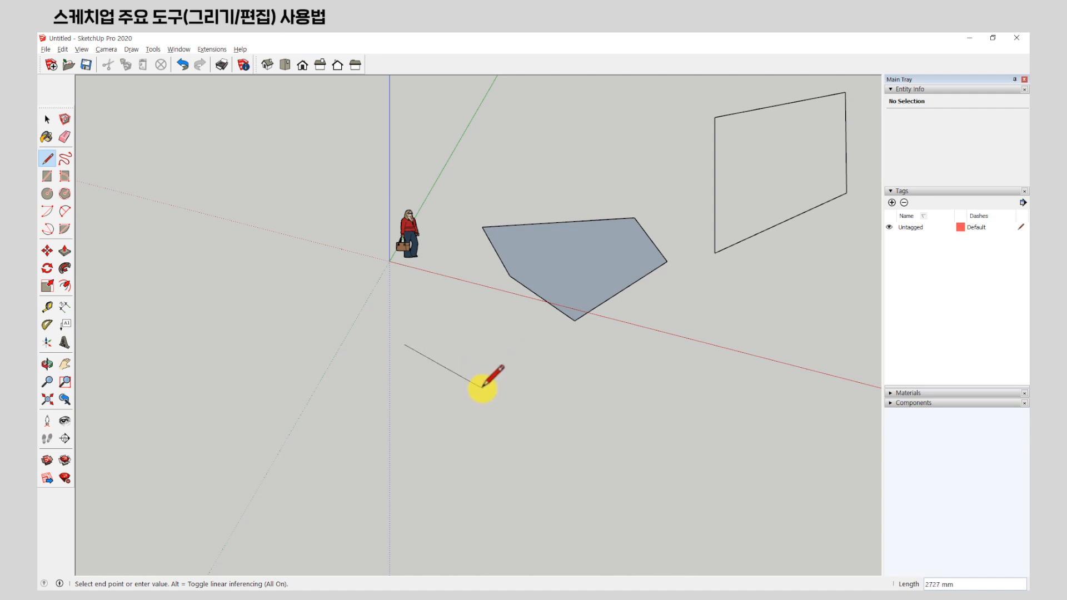
pyautogui.press('Right')
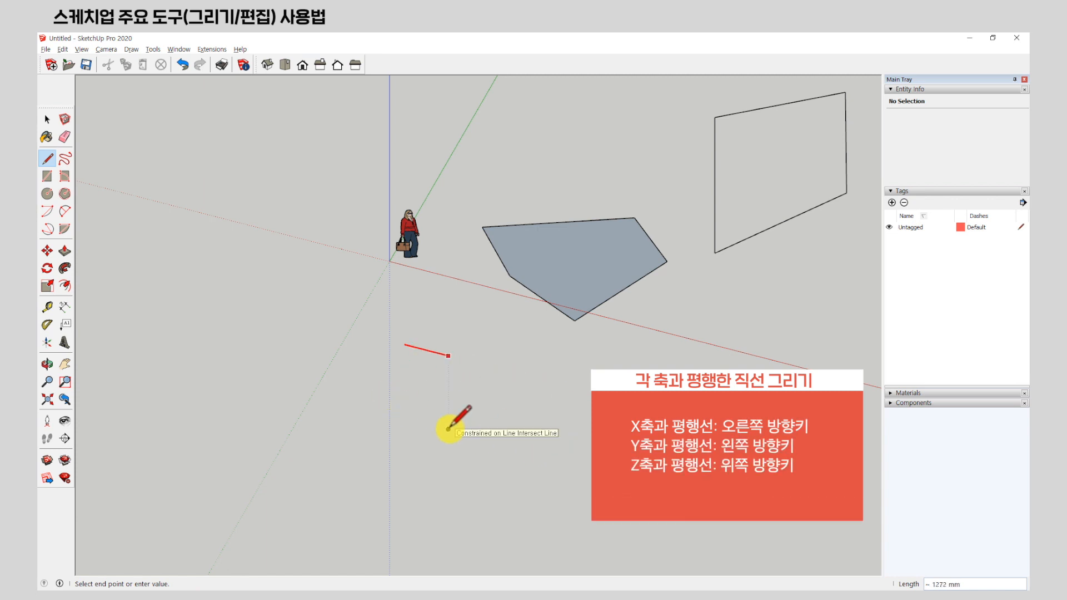
pyautogui.press('Left')
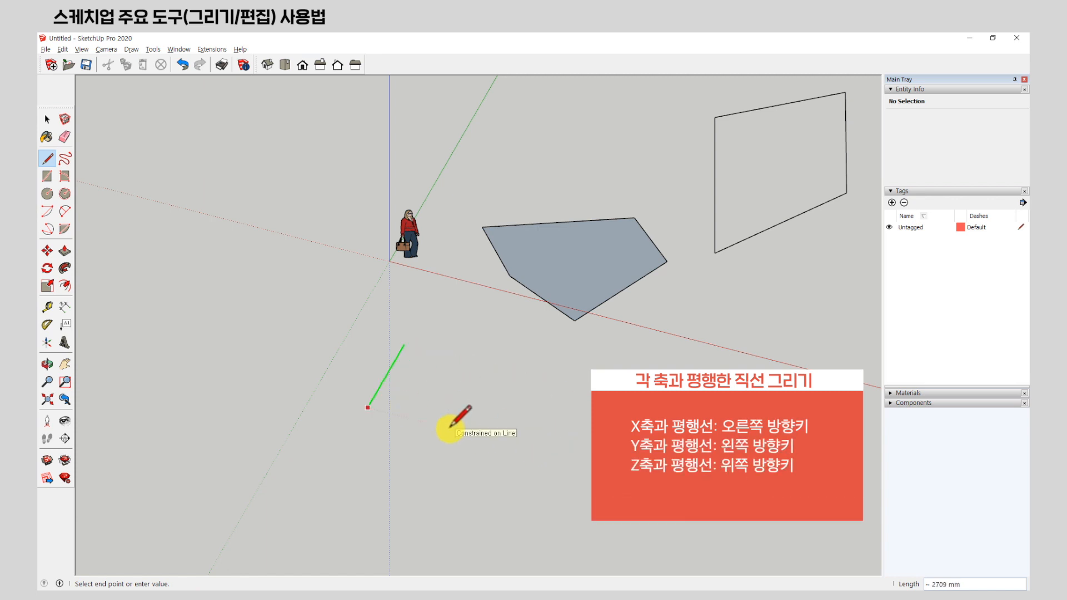
pyautogui.press('Up')
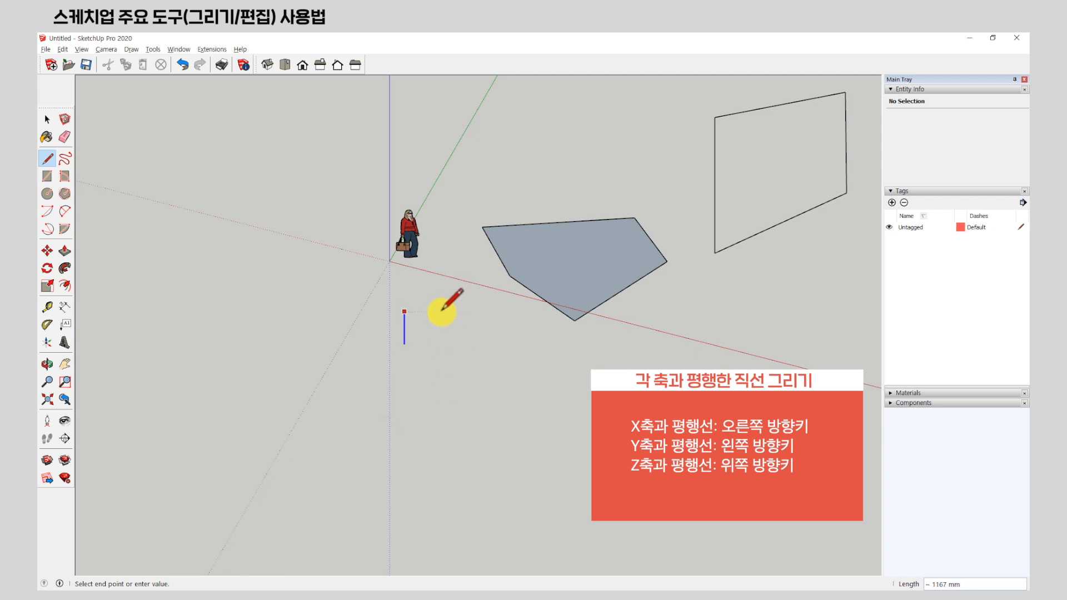
pyautogui.scroll(1, 442, 309)
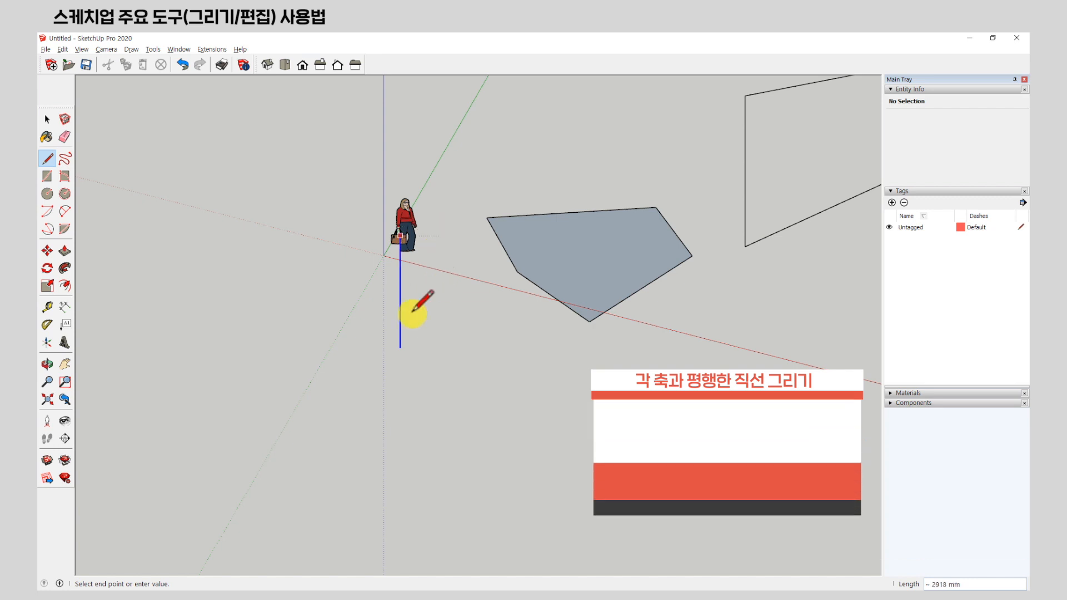
# Draw a 1000 mm line parallel to the red axis in front of the figure.
pyautogui.click(48, 158)
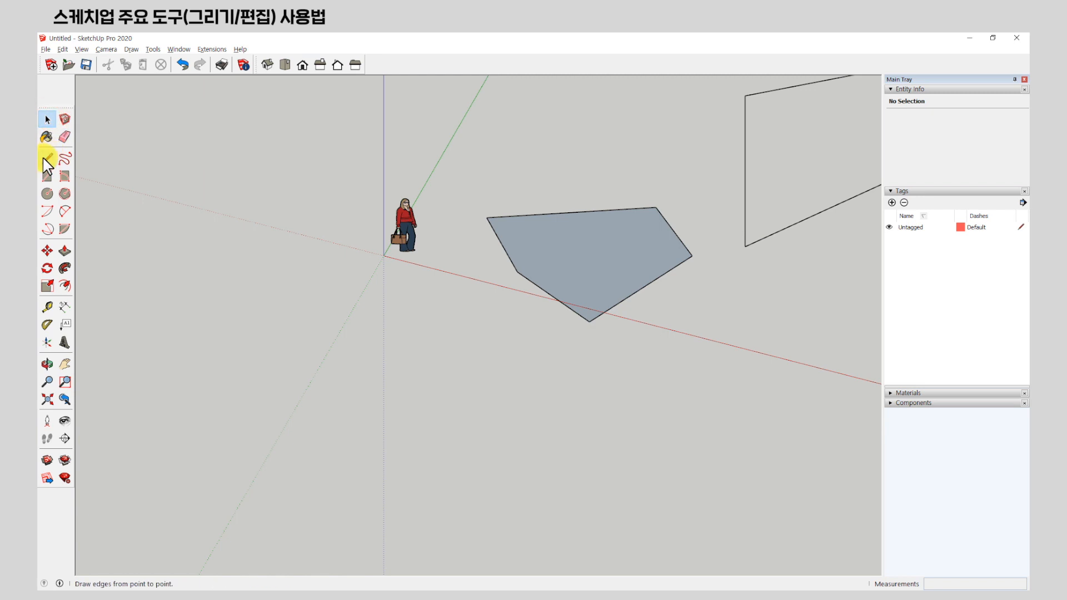
pyautogui.click(414, 351)
pyautogui.press('Right')
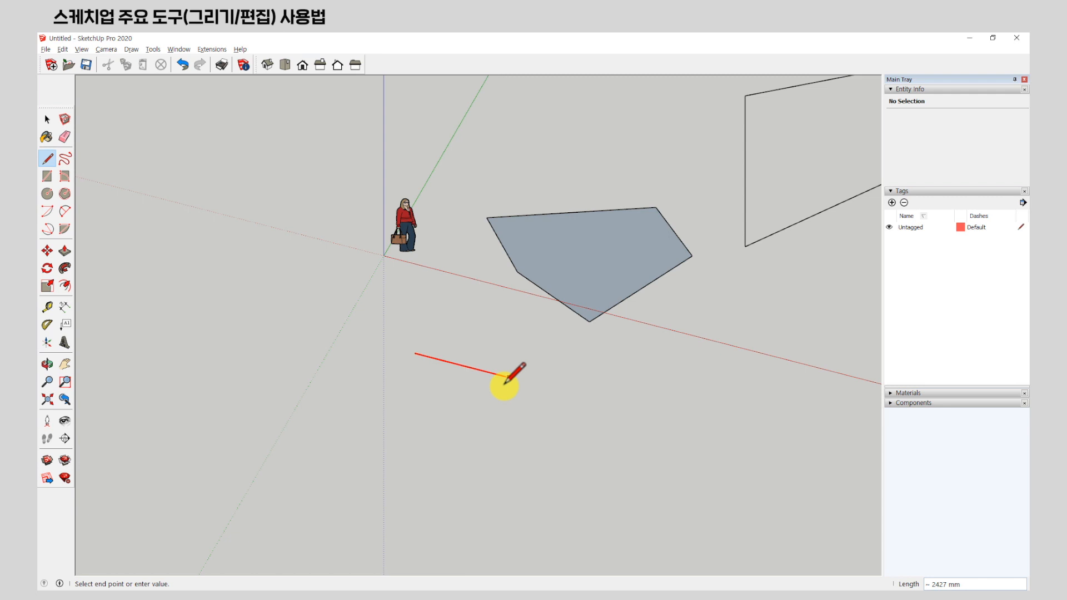
pyautogui.write('1000')
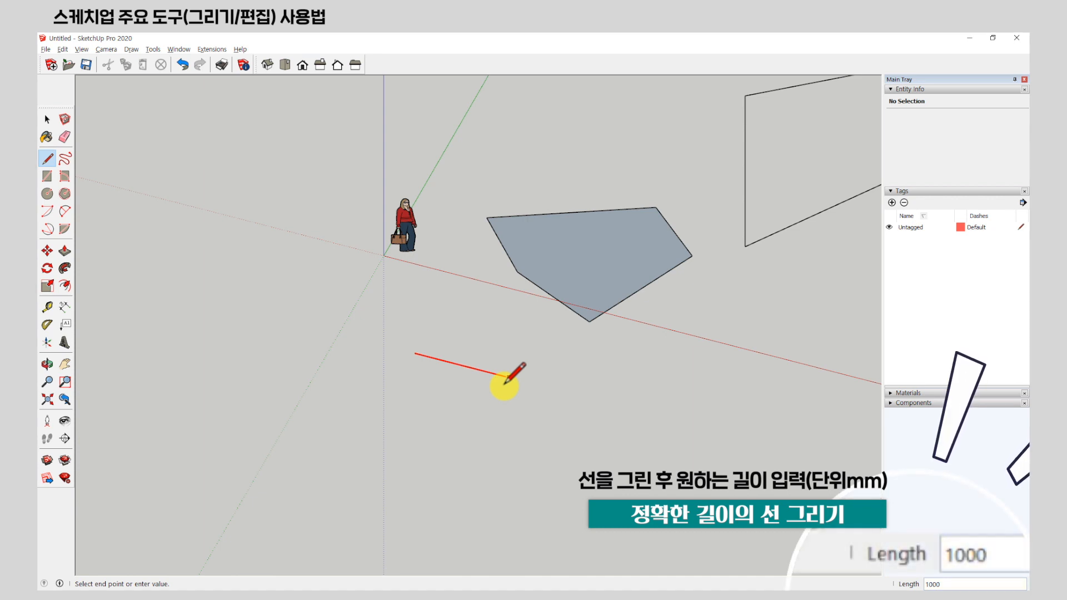
pyautogui.press('Return')
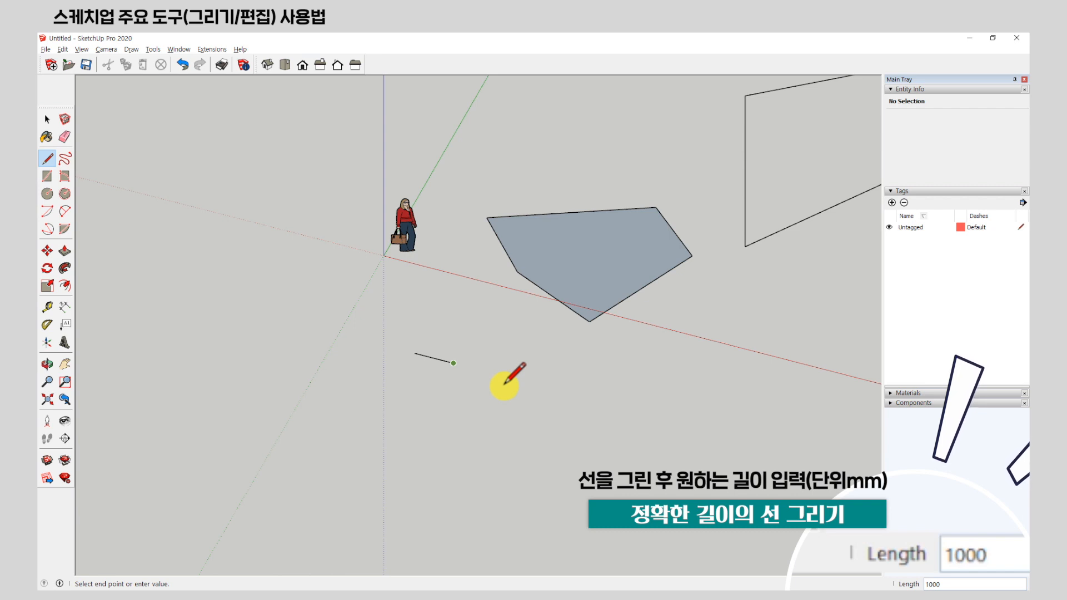
pyautogui.scroll(5, 433, 369)
pyautogui.scroll(2, 431, 380)
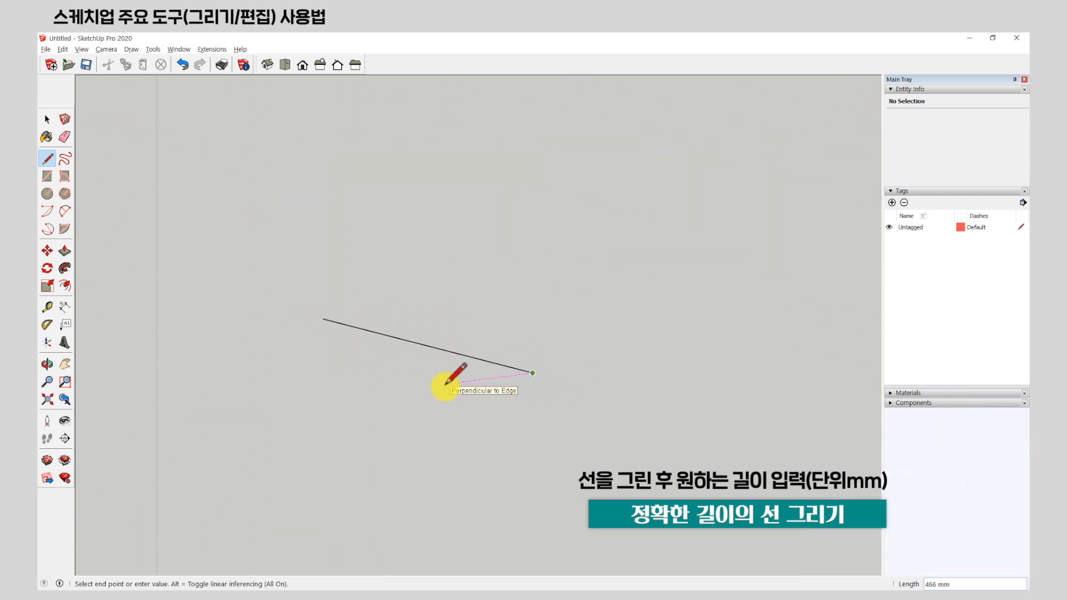
pyautogui.click(46, 119)
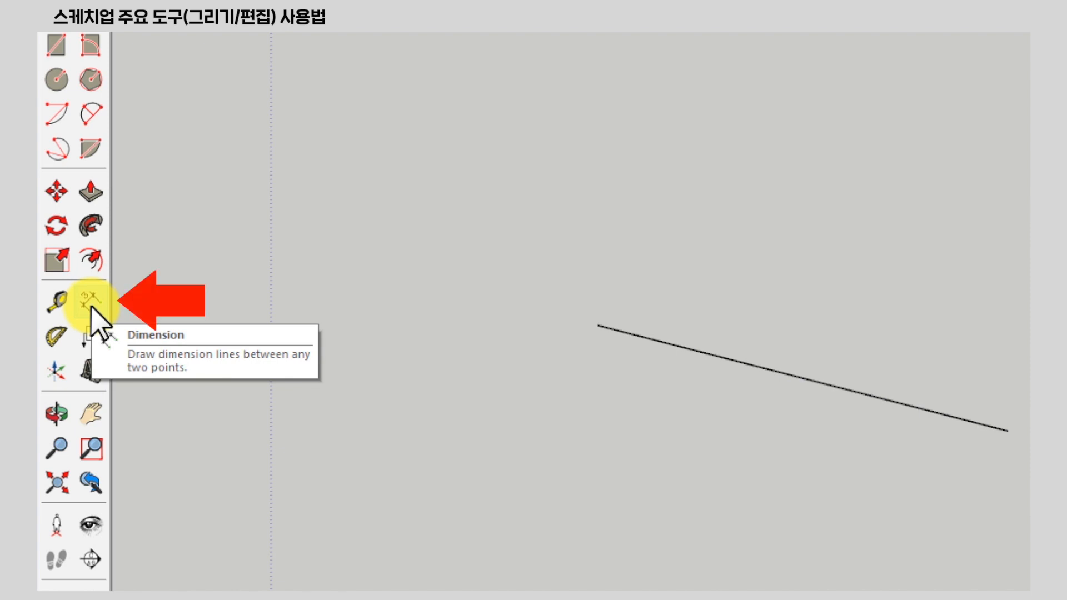
# Add a length dimension to the new line, offset alongside it.
pyautogui.click(91, 305)
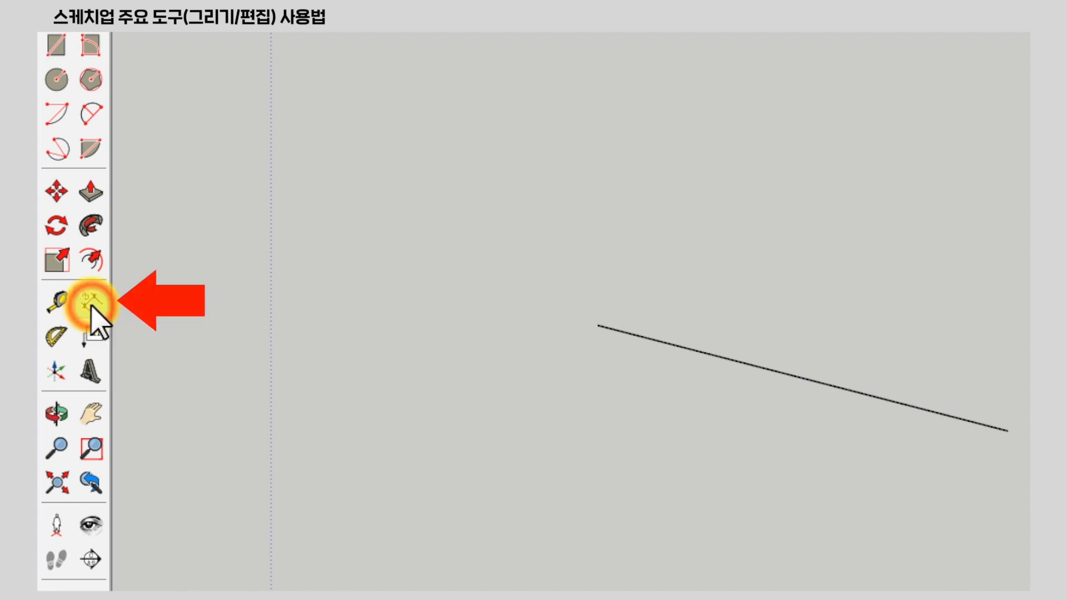
pyautogui.click(697, 353)
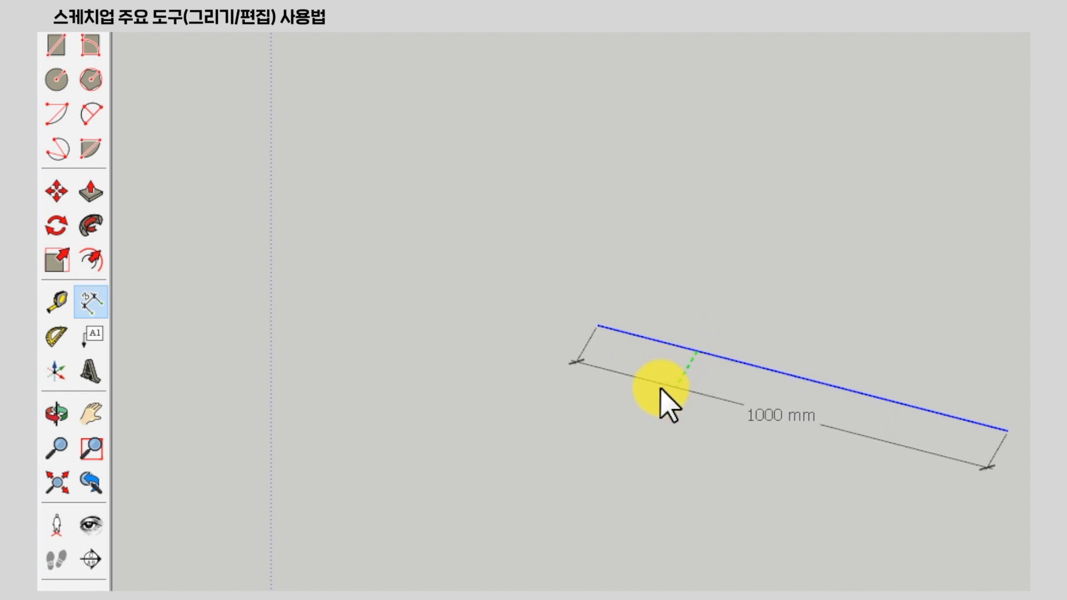
pyautogui.click(658, 393)
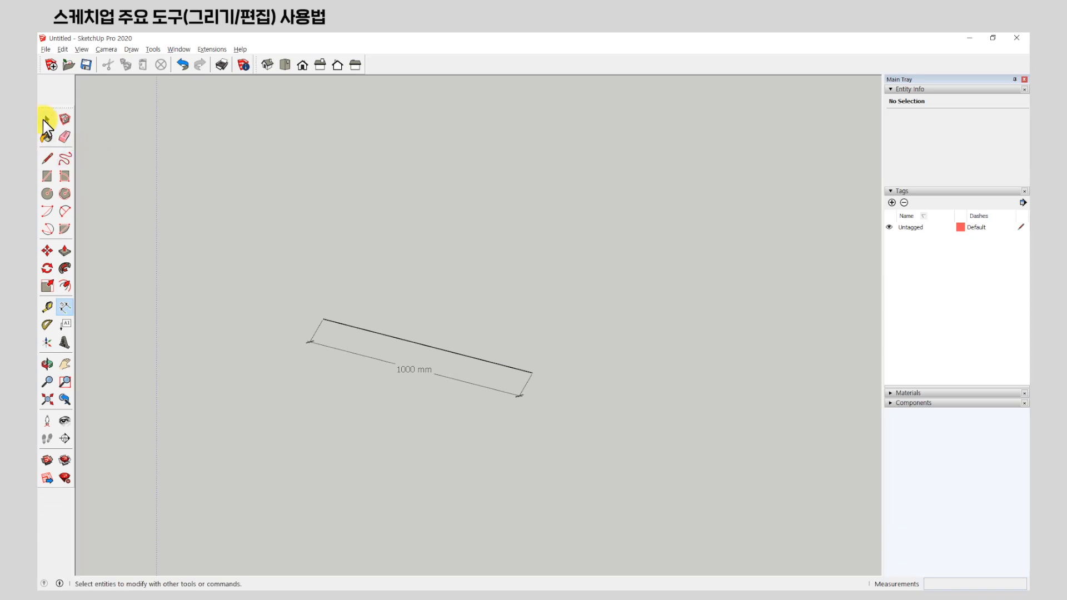
# Select the dimensioned line and check its length in its entity information.
pyautogui.click(47, 118)
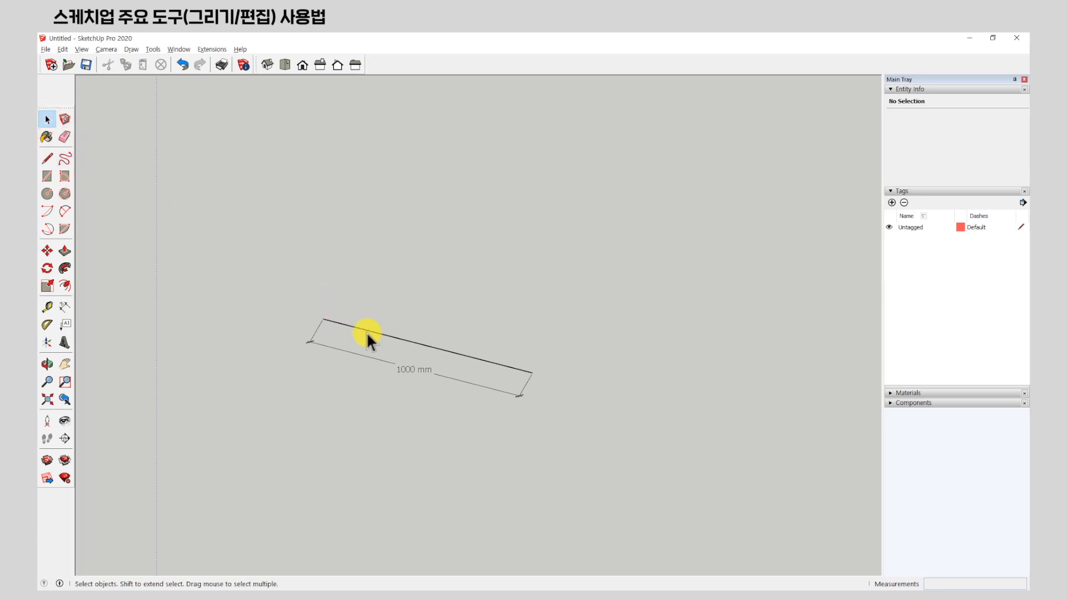
pyautogui.click(412, 346)
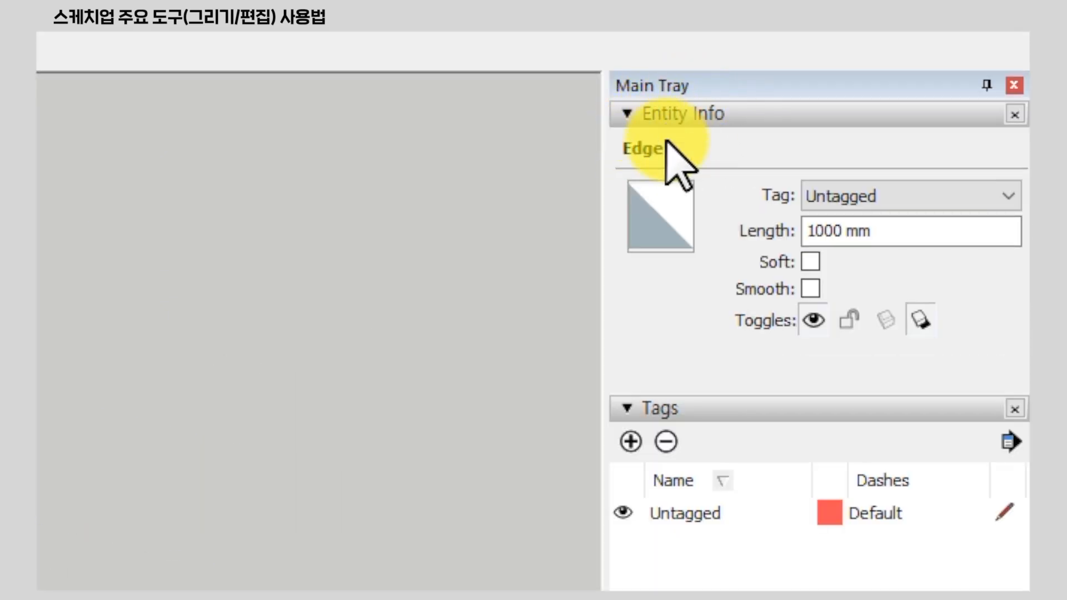
pyautogui.click(911, 231)
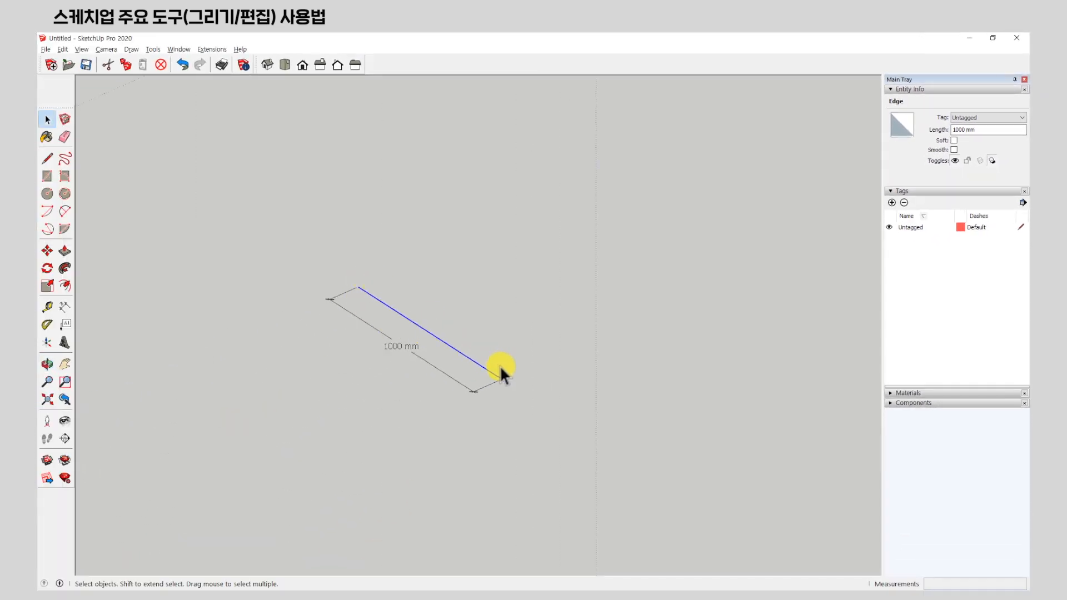
# Draw a closed, self-crossing zigzag outline with nine corners in the top view, in empty space beyond the existing shapes.
pyautogui.scroll(-8, 328, 317)
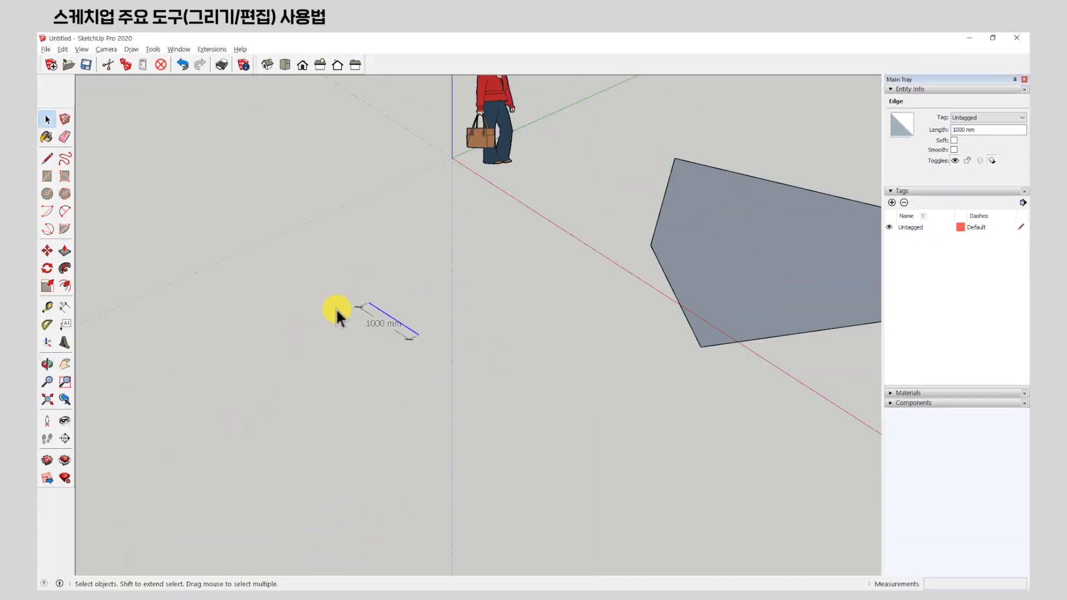
pyautogui.scroll(-5, 300, 349)
pyautogui.moveTo(357, 302); pyautogui.dragTo(169, 171, button='middle')
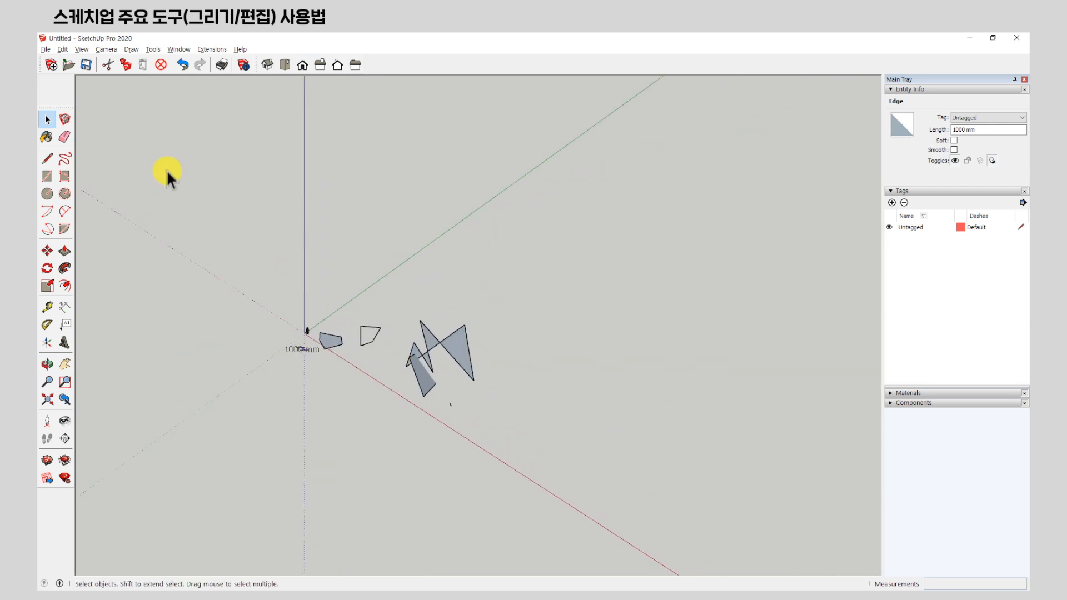
pyautogui.click(285, 65)
pyautogui.click(47, 159)
pyautogui.scroll(-3, 264, 440)
pyautogui.scroll(3, 471, 245)
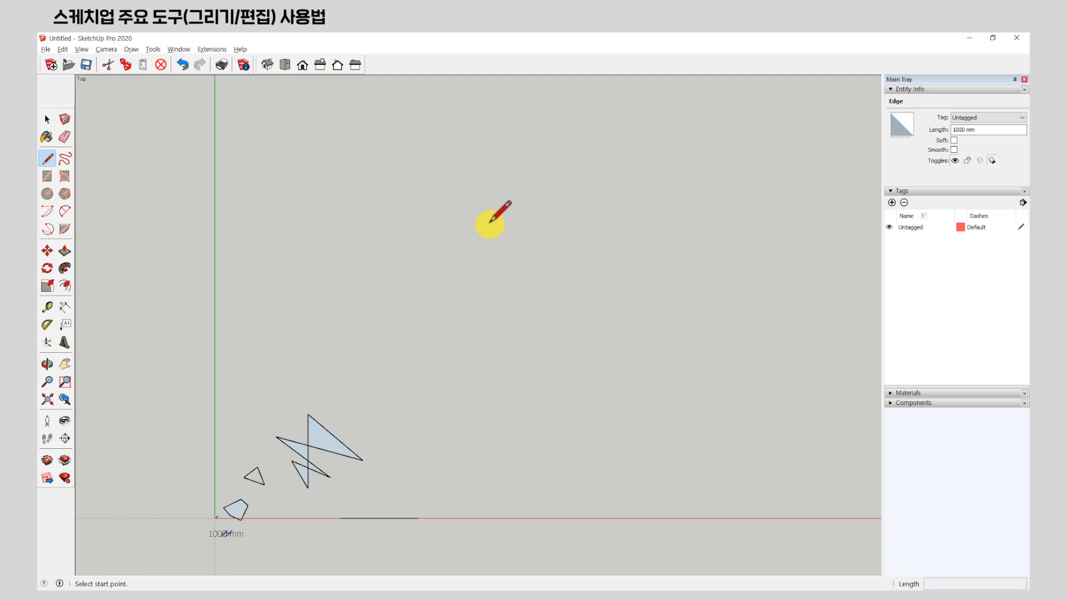
pyautogui.click(488, 212)
pyautogui.click(633, 318)
pyautogui.click(592, 317)
pyautogui.click(608, 270)
pyautogui.click(525, 317)
pyautogui.click(585, 234)
pyautogui.click(463, 292)
pyautogui.click(561, 192)
pyautogui.click(463, 253)
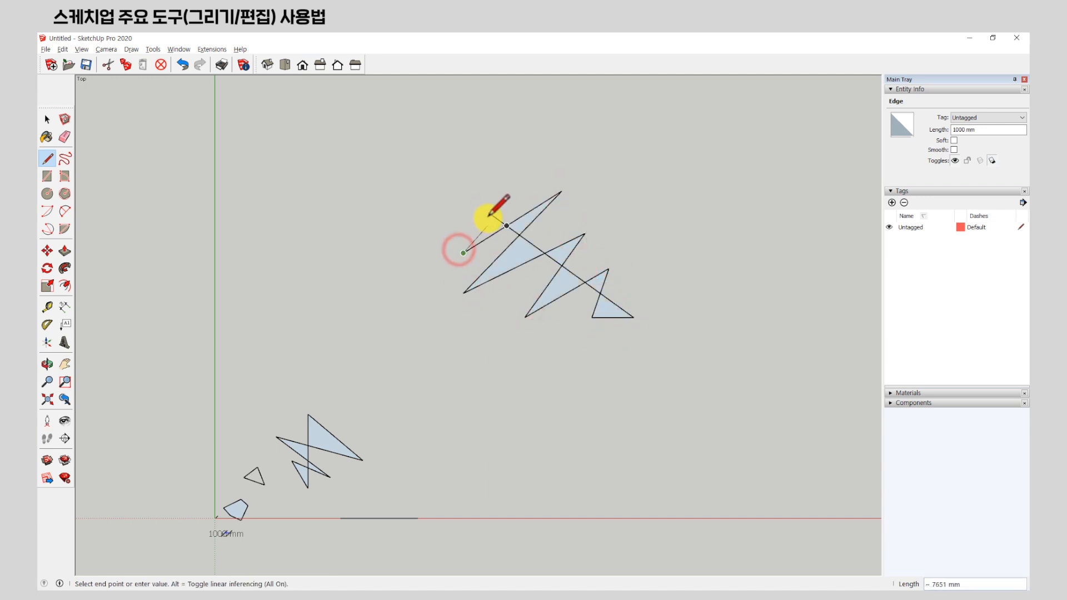
pyautogui.click(488, 213)
pyautogui.click(47, 119)
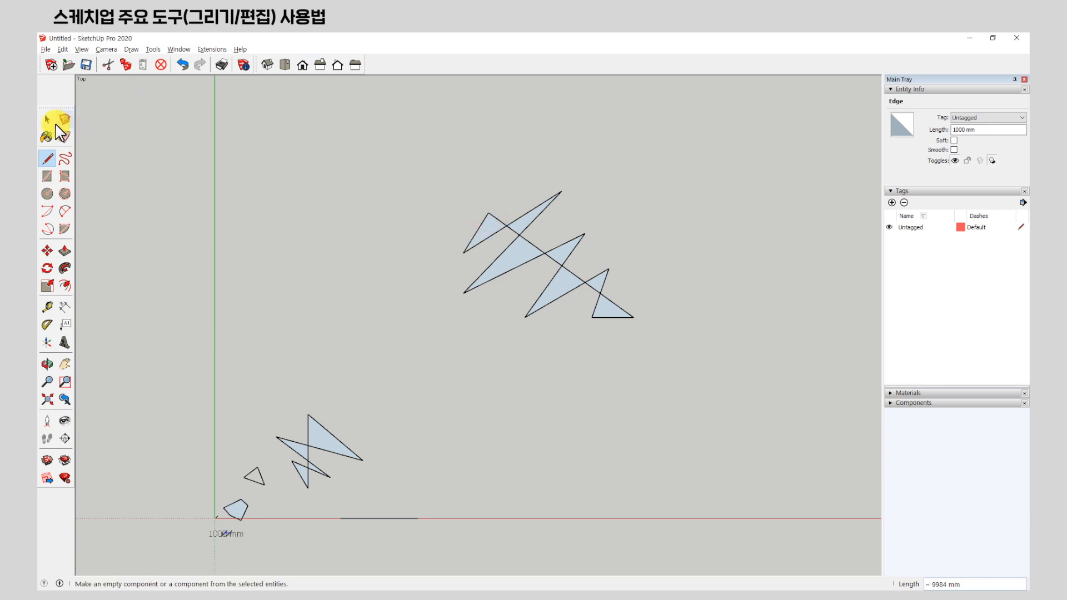
# Inspect the filled faces of the zigzag outline up close, and view all the drawn shapes together in perspective.
pyautogui.scroll(3, 488, 253)
pyautogui.scroll(2, 488, 252)
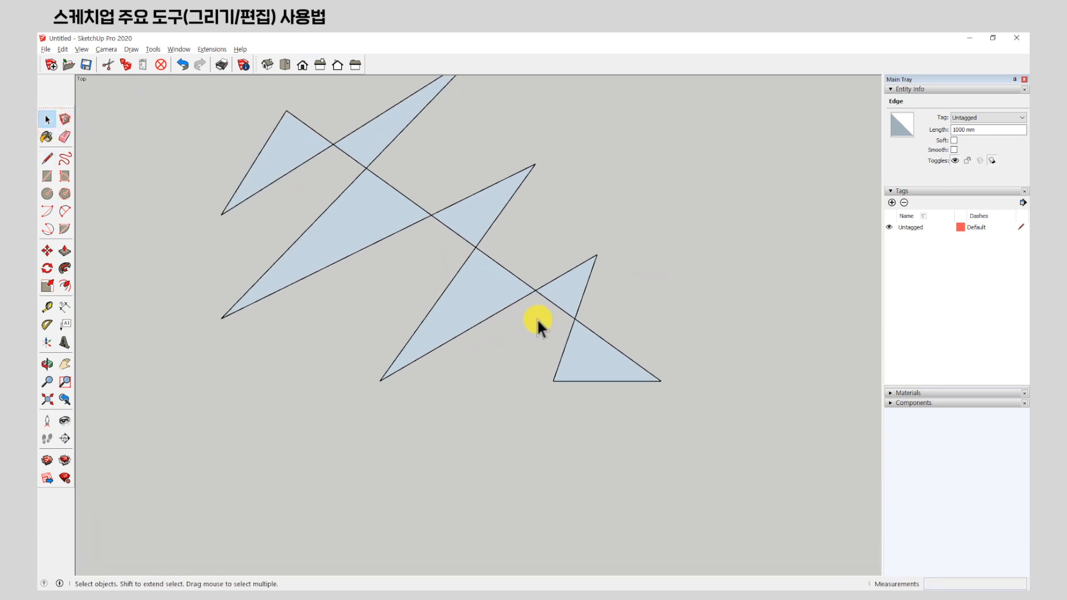
pyautogui.scroll(-3, 547, 370)
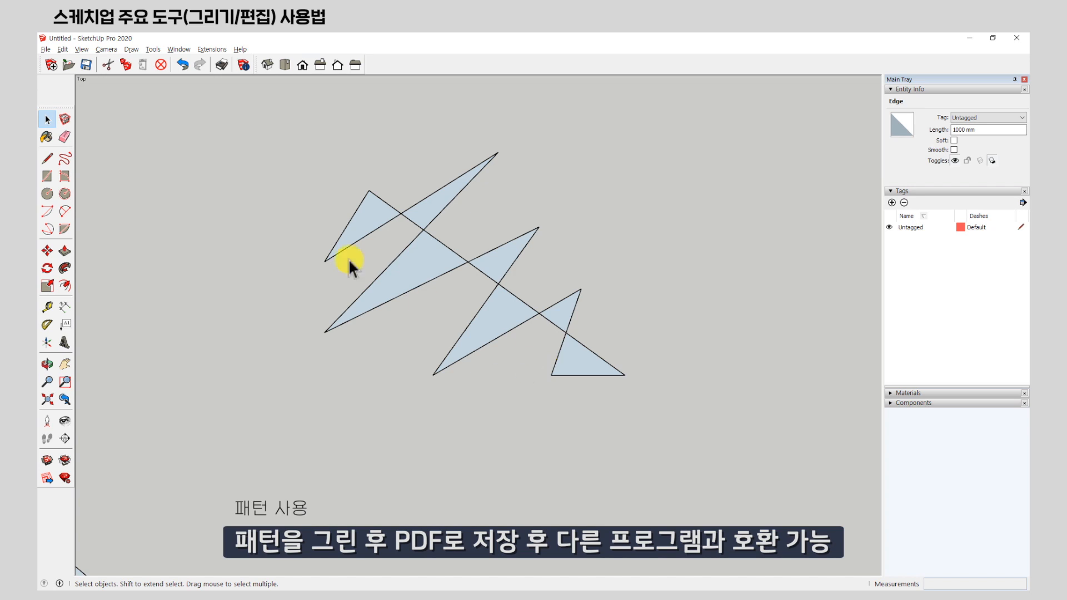
pyautogui.scroll(-2, 562, 247)
pyautogui.scroll(-4, 515, 278)
pyautogui.moveTo(519, 428); pyautogui.dragTo(469, 362, button='middle')
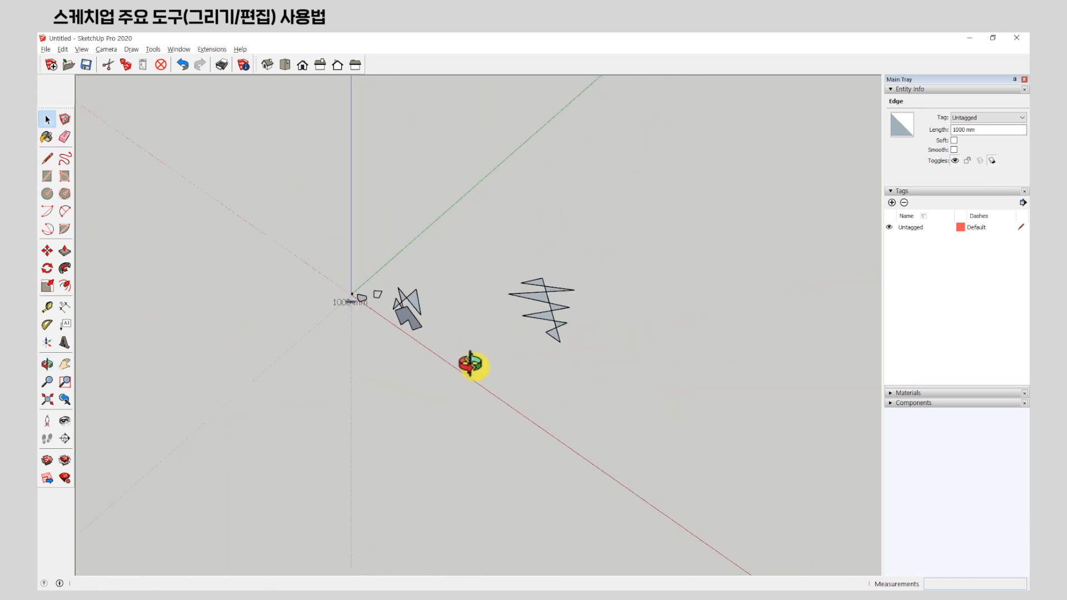
pyautogui.click(47, 398)
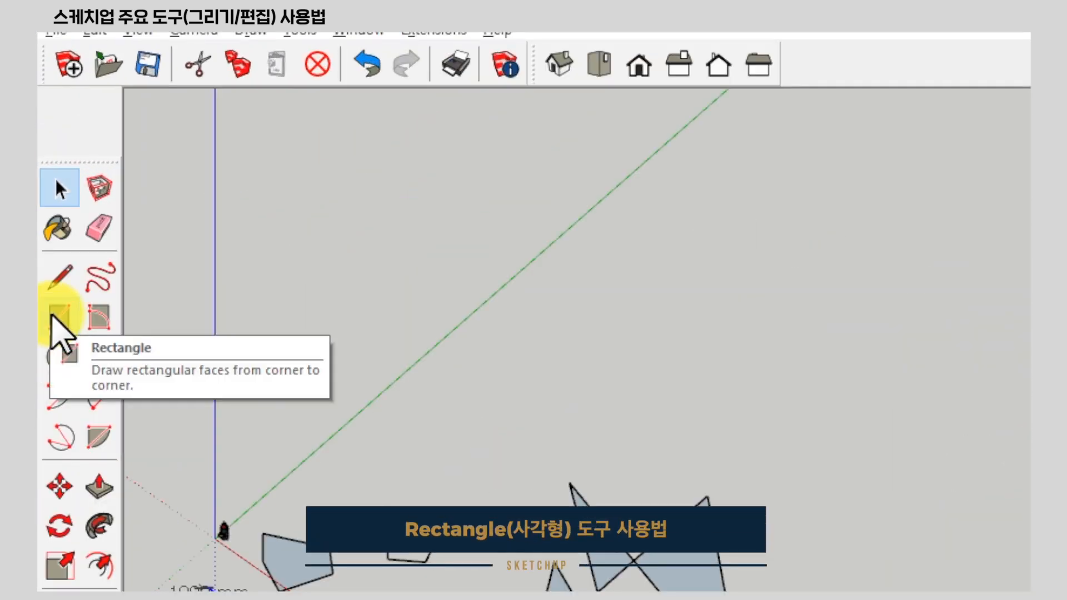
# Draw a rectangle of 2000 by 1000 mm in the empty space beyond the zigzag outline.
pyautogui.click(53, 317)
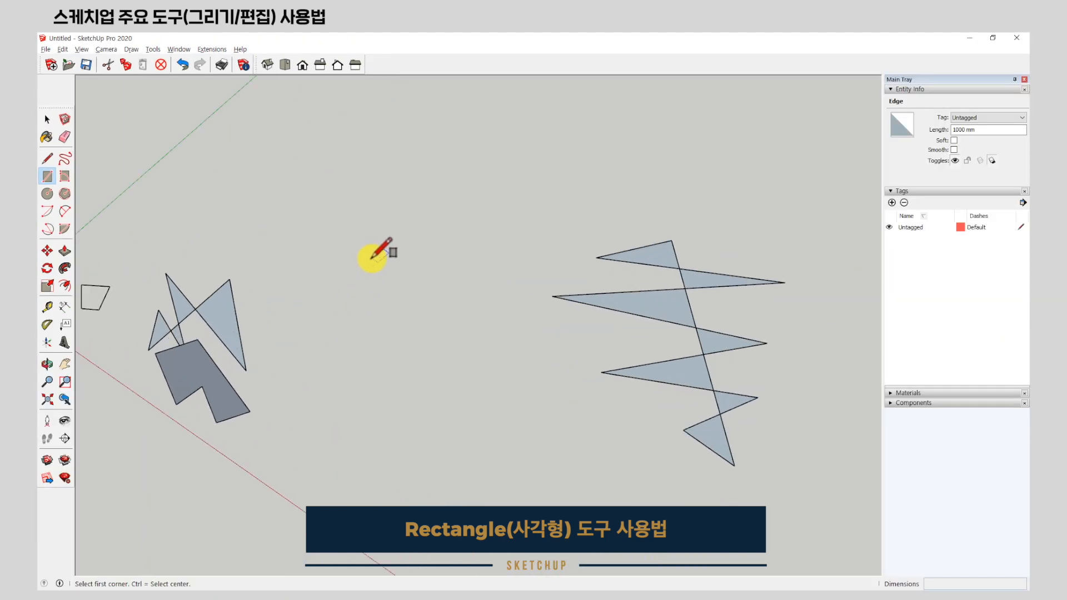
pyautogui.moveTo(381, 250); pyautogui.dragTo(493, 219, button='middle')
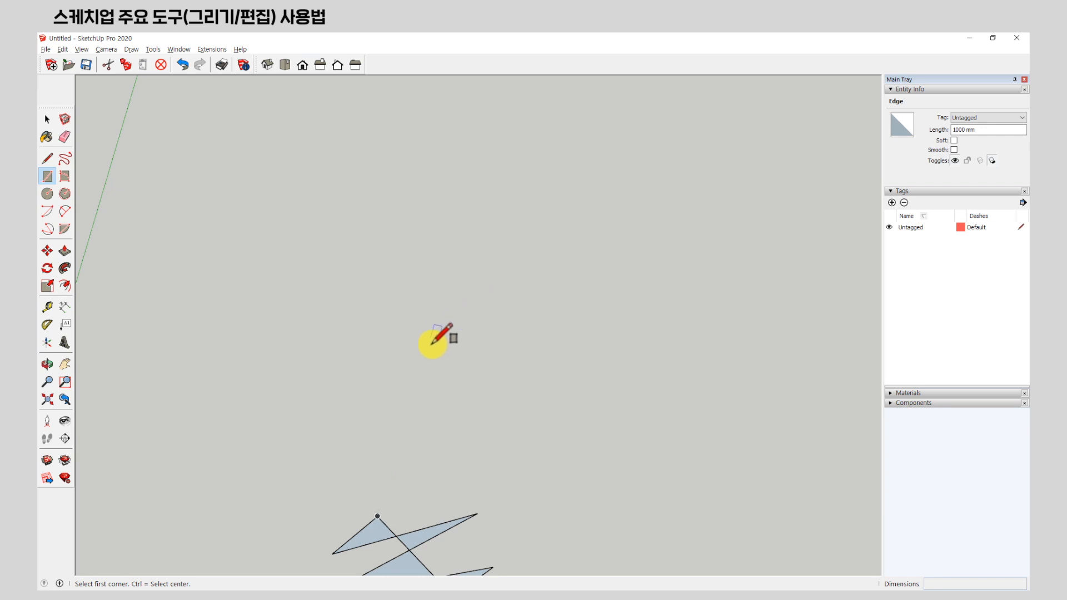
pyautogui.click(428, 348)
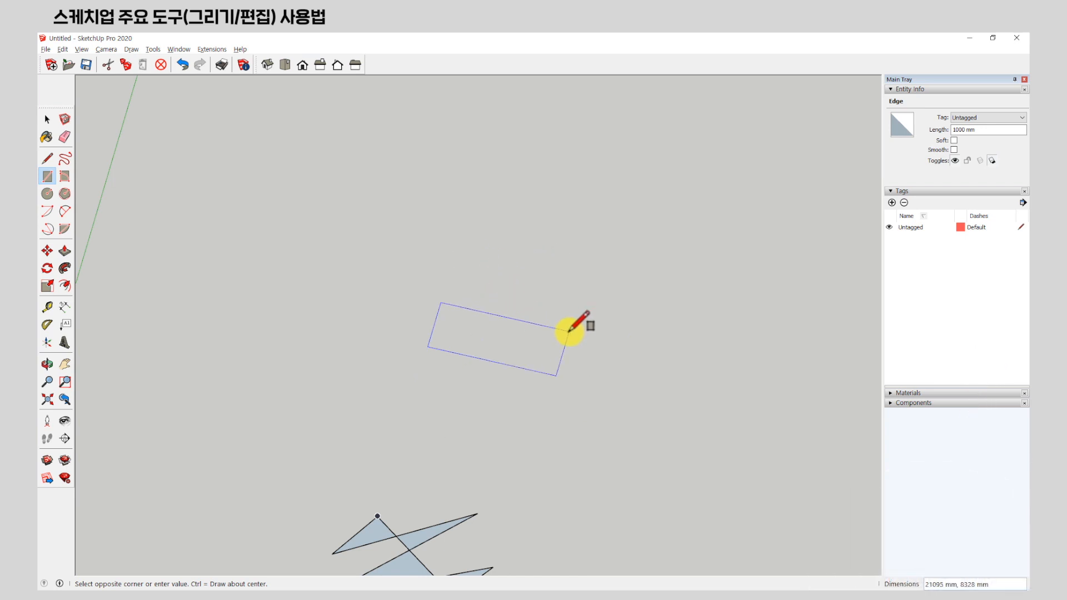
pyautogui.write('200')
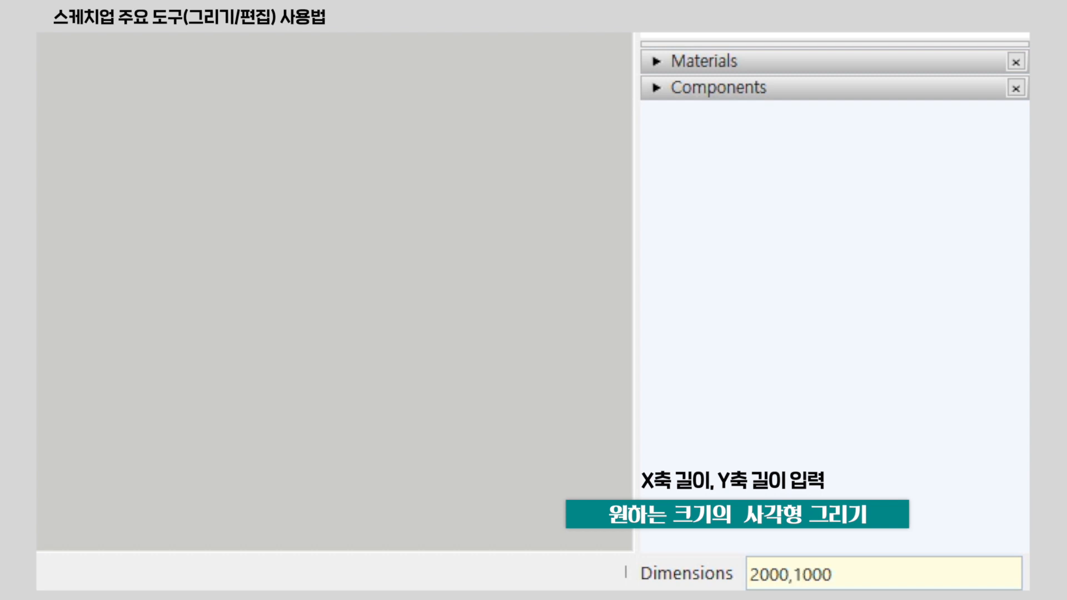
pyautogui.write('0,1000')
pyautogui.press('Return')
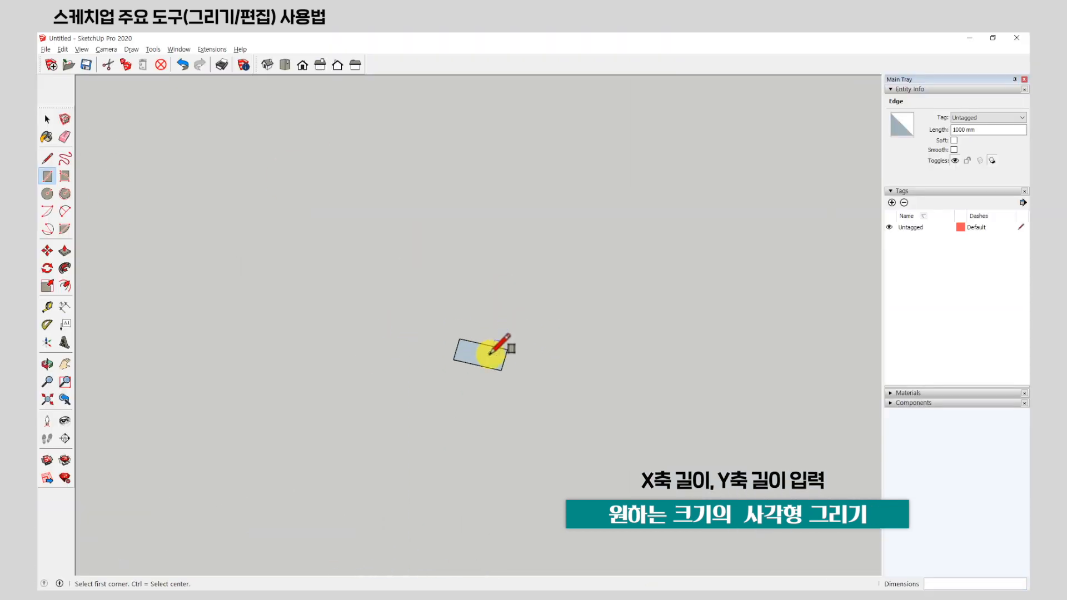
# Add length dimensions to one long edge and one short edge of the rectangle, offset outside it.
pyautogui.click(65, 306)
pyautogui.scroll(3, 453, 389)
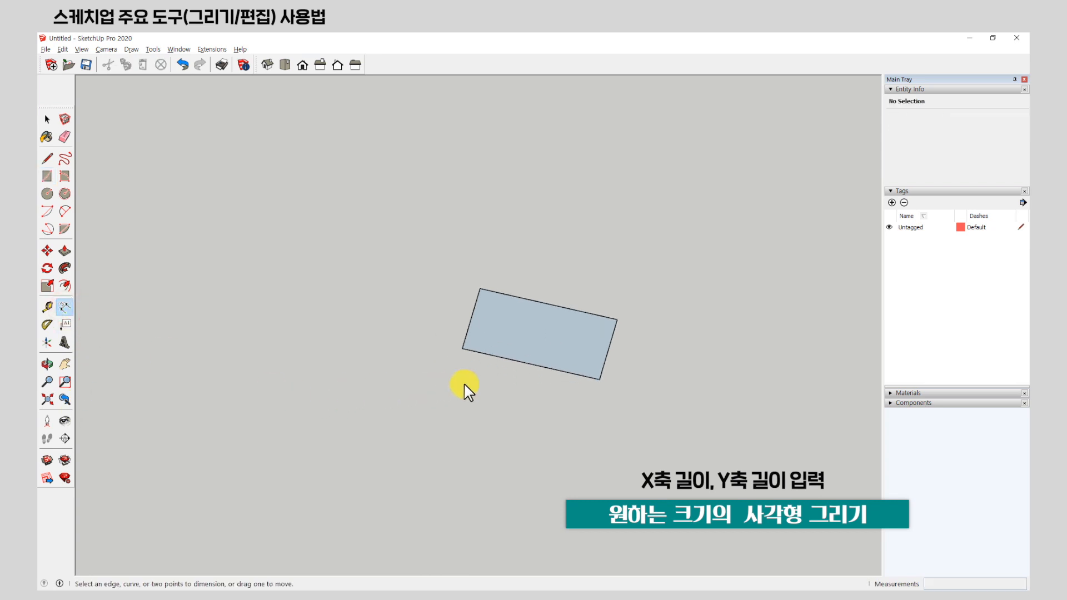
pyautogui.click(479, 354)
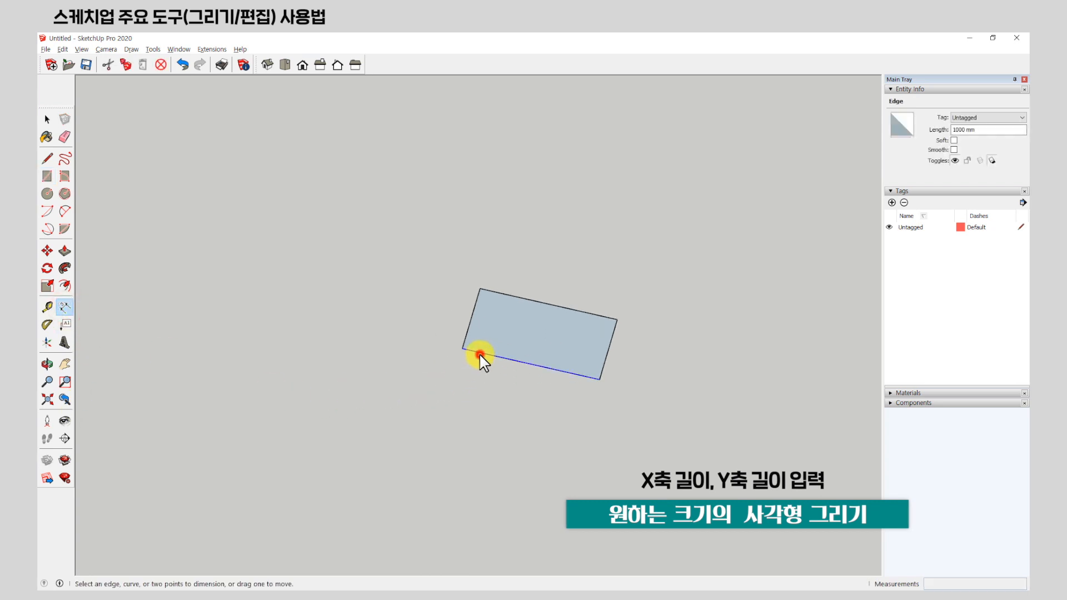
pyautogui.click(462, 389)
pyautogui.click(584, 400)
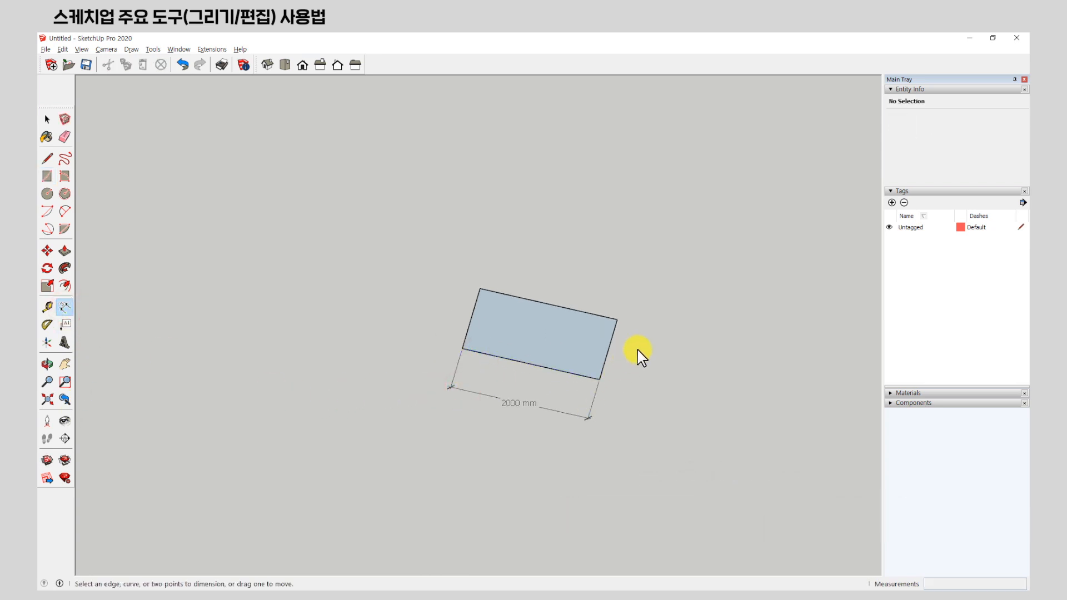
pyautogui.click(614, 331)
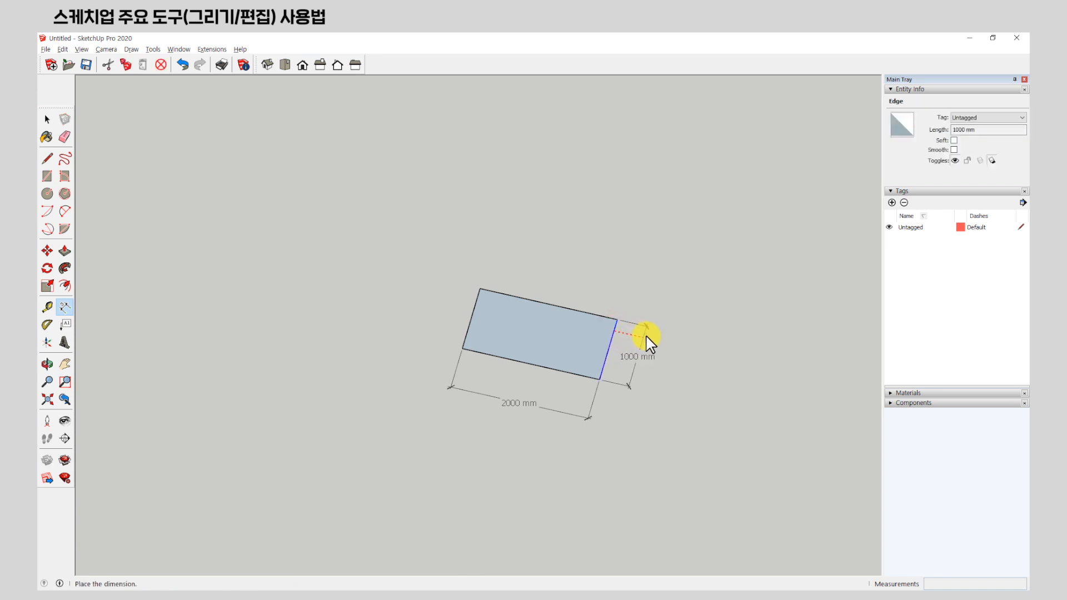
pyautogui.click(646, 335)
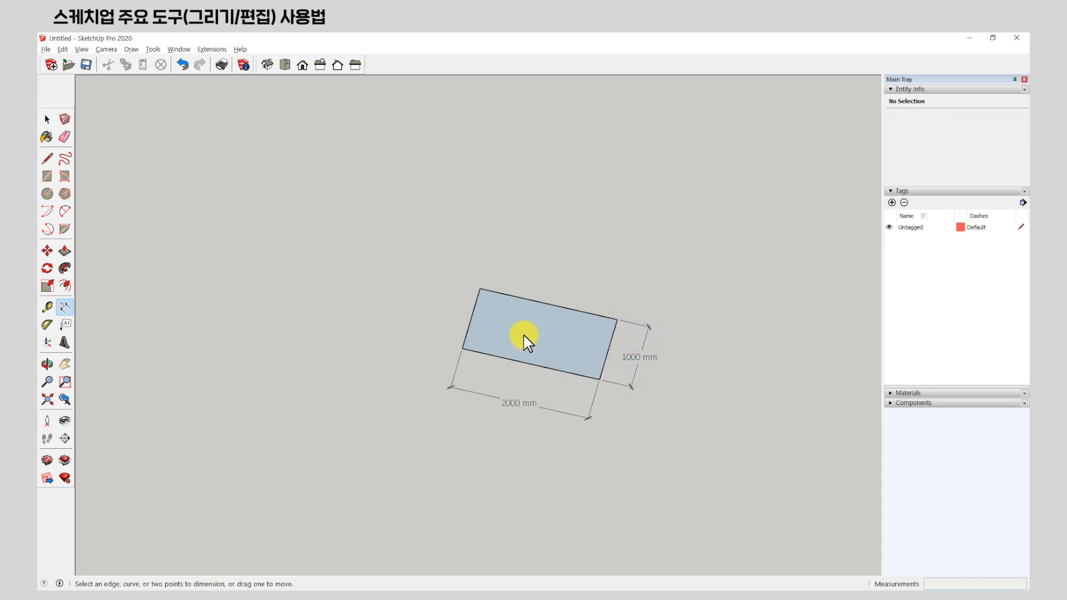
pyautogui.click(46, 117)
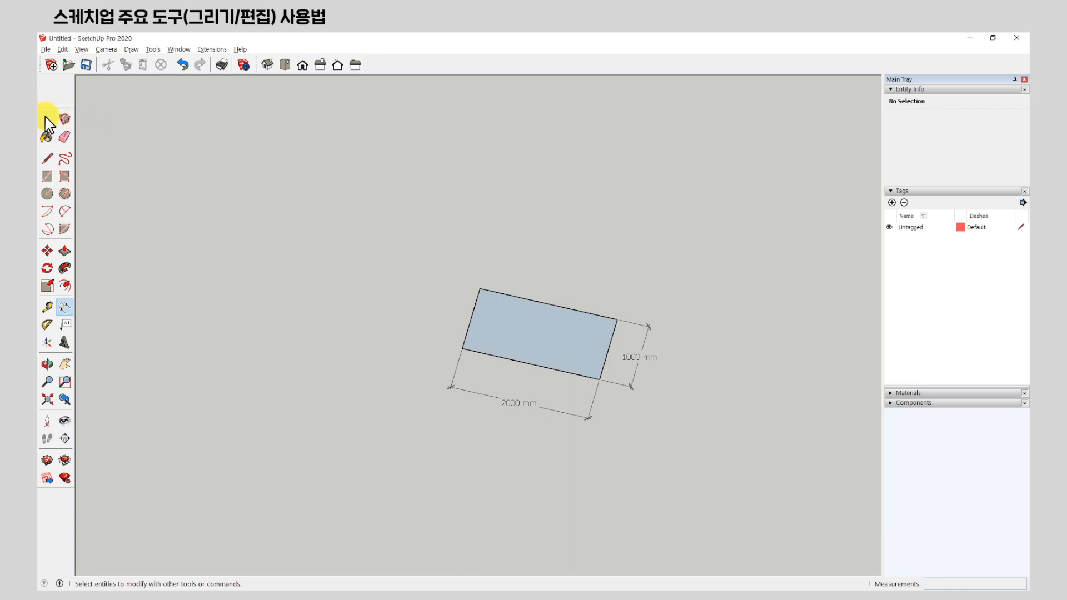
# Draw a rotated rectangle of about 30200 by 38200 mm, tilted to the axes, in empty space beyond the zigzag and dimensioned rectangle.
pyautogui.scroll(-2, 346, 283)
pyautogui.scroll(-6, 174, 278)
pyautogui.moveTo(284, 284); pyautogui.dragTo(292, 389, button='middle')
pyautogui.scroll(6, 261, 336)
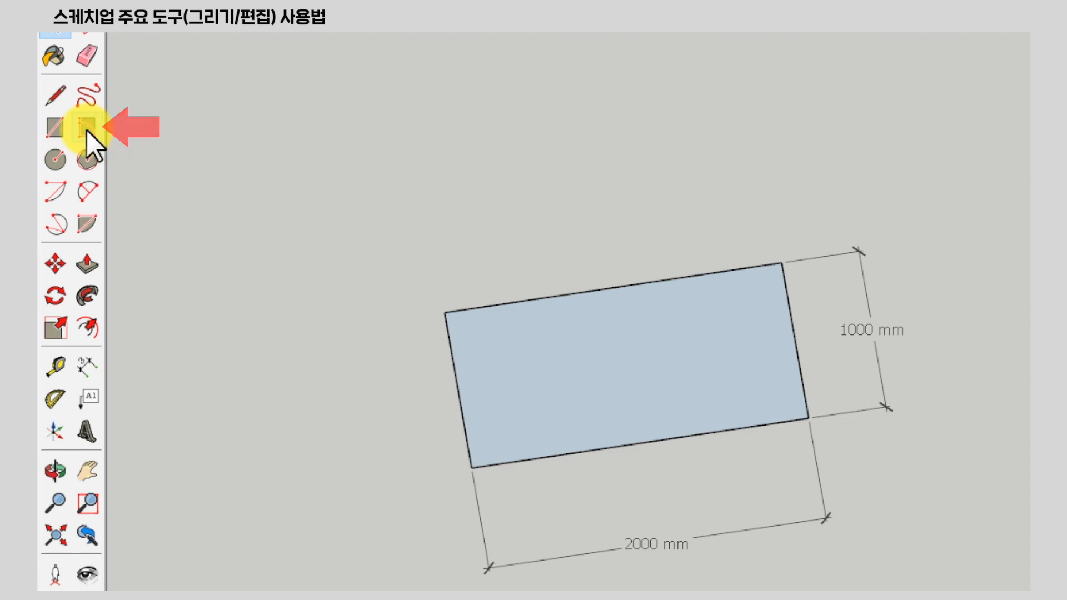
pyautogui.click(86, 130)
pyautogui.scroll(-8, 683, 374)
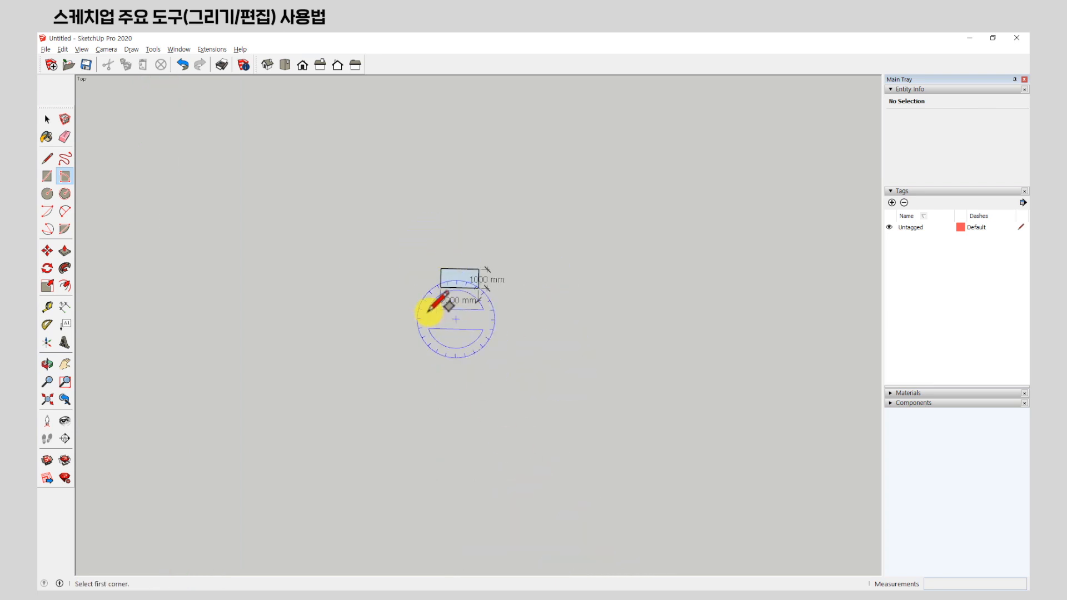
pyautogui.scroll(-5, 511, 334)
pyautogui.scroll(-3, 525, 389)
pyautogui.moveTo(529, 417); pyautogui.dragTo(279, 410, button='middle')
pyautogui.moveTo(350, 290); pyautogui.dragTo(483, 383, button='middle')
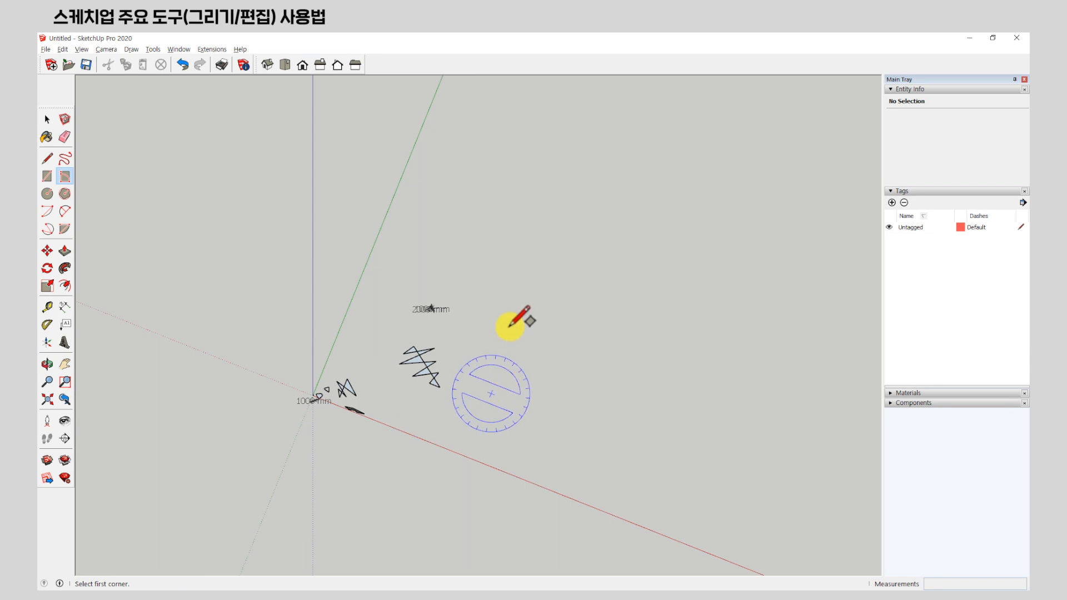
pyautogui.scroll(3, 508, 317)
pyautogui.click(510, 322)
pyautogui.click(580, 304)
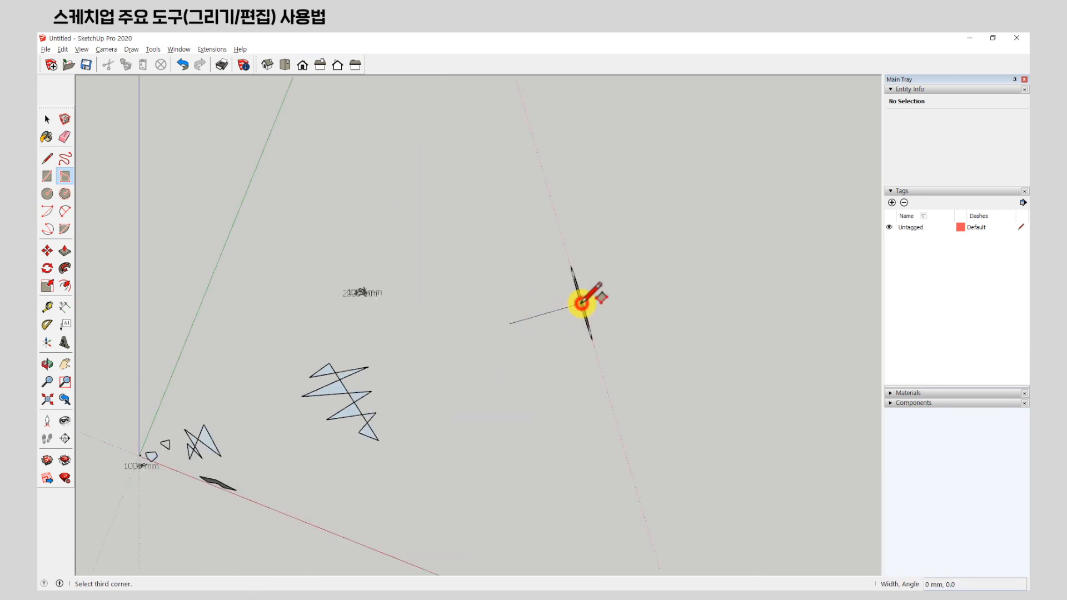
pyautogui.click(561, 220)
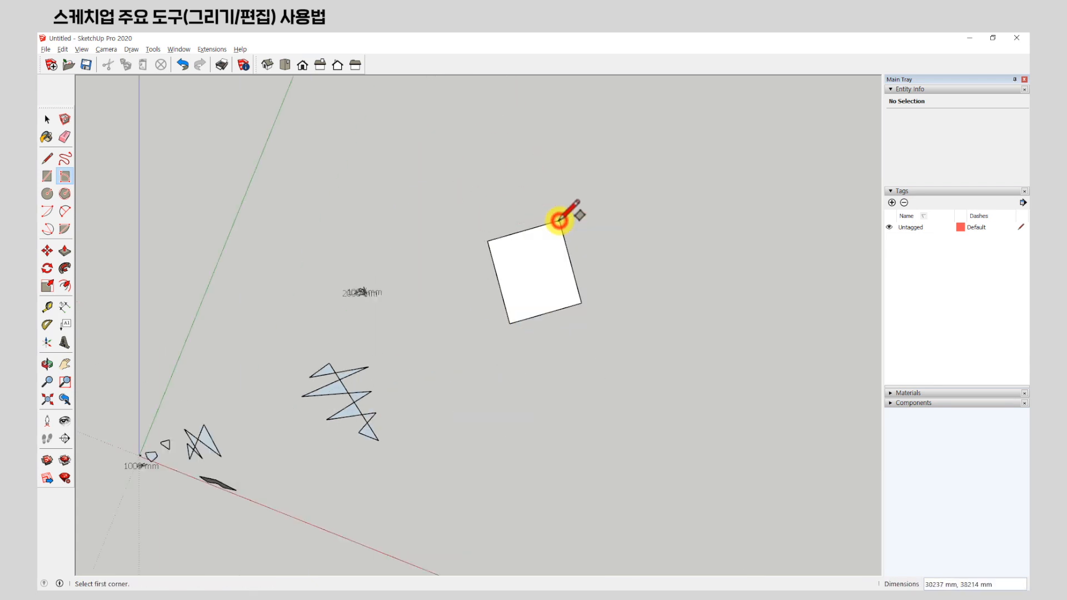
# Draw a closed, wavy freehand outline in empty space beyond the rotated rectangle, with its ends crossing so it forms a face.
pyautogui.moveTo(505, 381); pyautogui.dragTo(488, 231, button='middle')
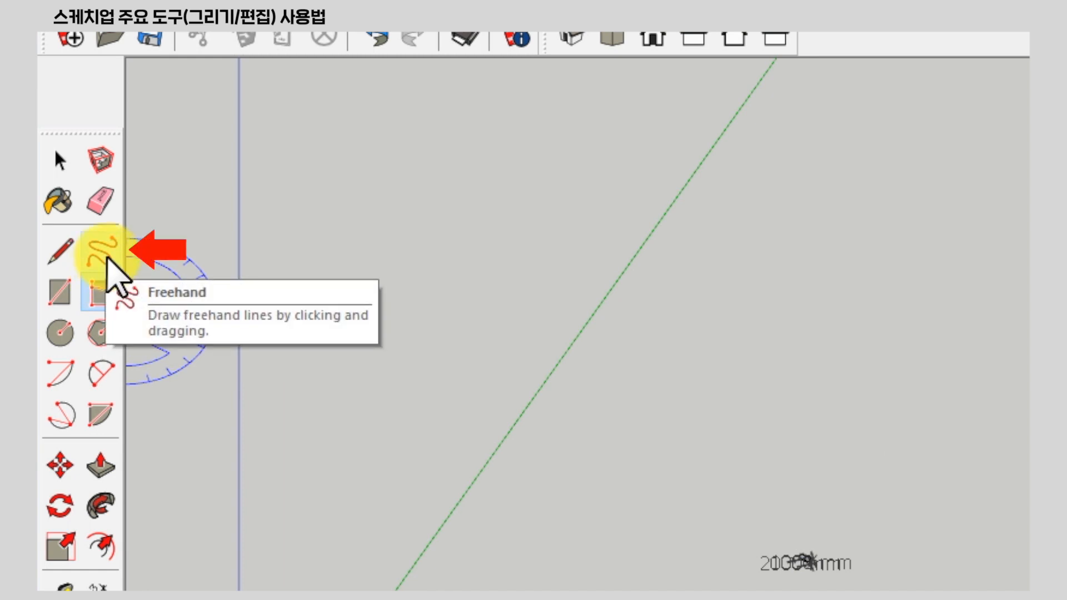
pyautogui.click(109, 259)
pyautogui.moveTo(178, 317)
pyautogui.mouseDown(button='middle')
pyautogui.moveTo(314, 416)
pyautogui.moveTo(361, 383)
pyautogui.mouseUp(button='middle')
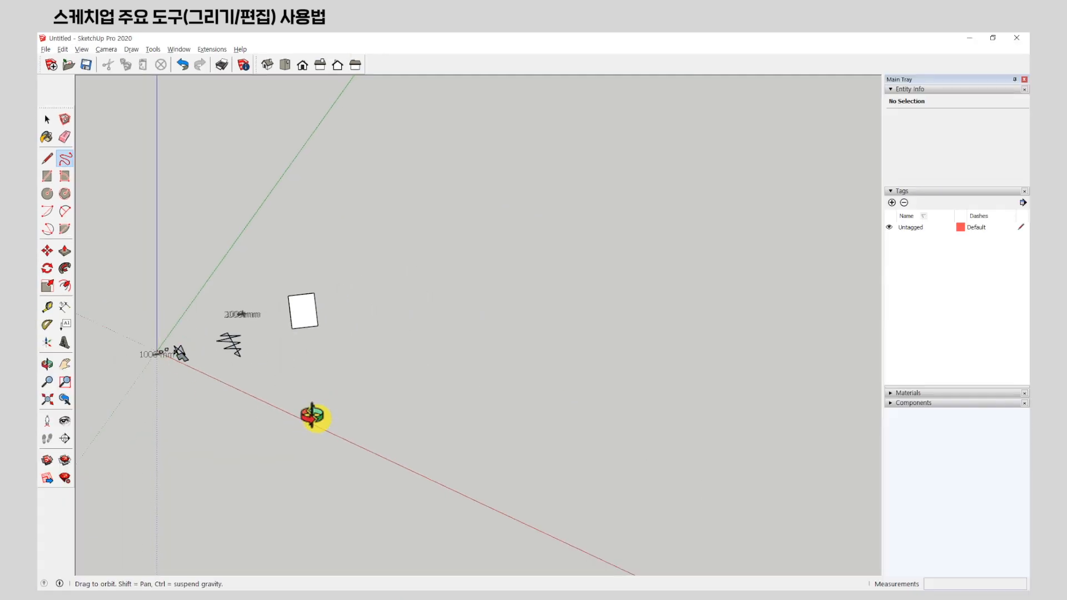
pyautogui.scroll(3, 436, 302)
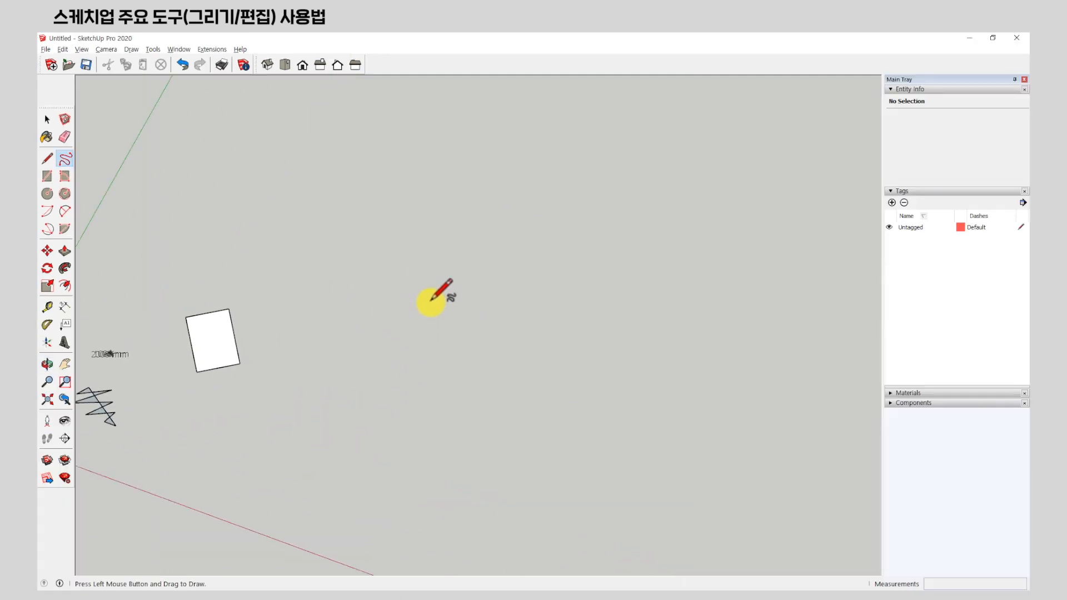
pyautogui.moveTo(365, 328)
pyautogui.mouseDown()
pyautogui.moveTo(396, 298)
pyautogui.moveTo(519, 372)
pyautogui.moveTo(510, 451)
pyautogui.moveTo(443, 441)
pyautogui.moveTo(438, 387)
pyautogui.moveTo(390, 378)
pyautogui.moveTo(391, 352)
pyautogui.moveTo(363, 316)
pyautogui.mouseUp()
pyautogui.scroll(5, 339, 333)
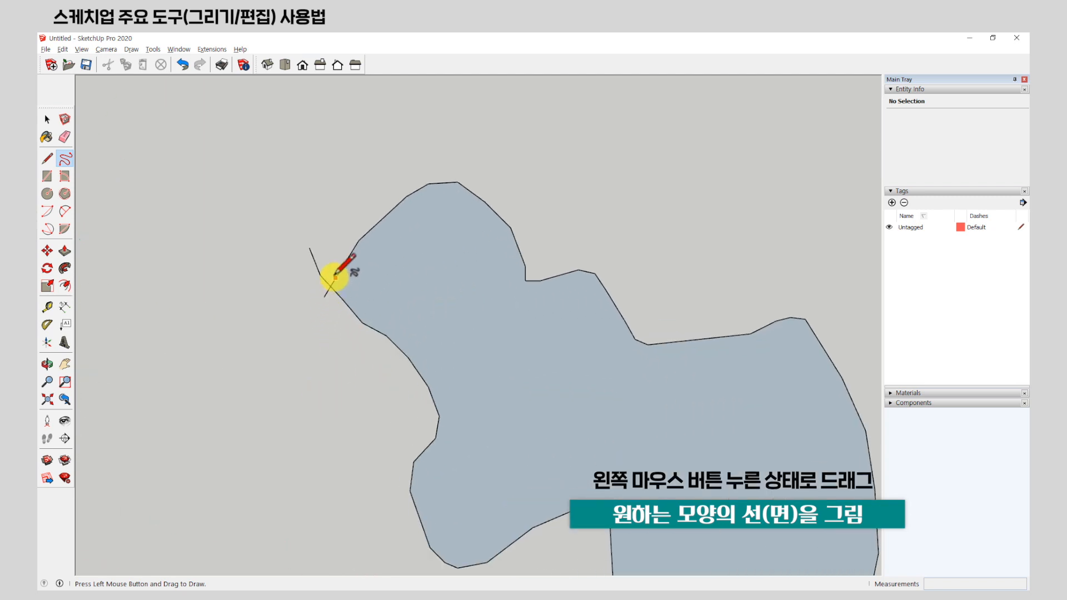
pyautogui.scroll(-3, 329, 285)
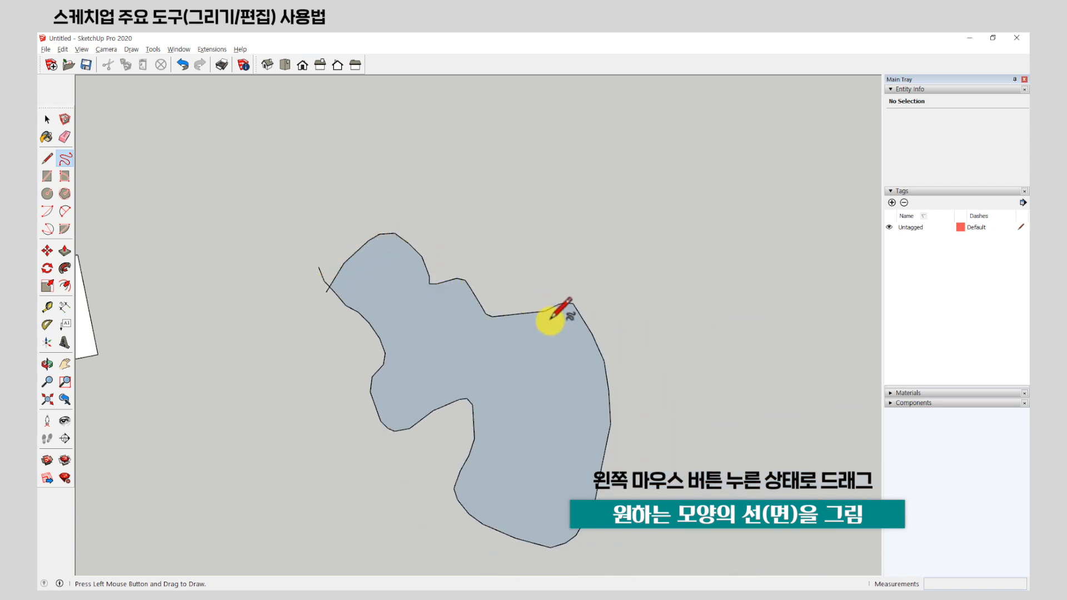
# Draw a second freehand line that crosses itself into several loops, in empty space beyond the wavy freehand shape.
pyautogui.moveTo(476, 469)
pyautogui.mouseDown(button='middle')
pyautogui.moveTo(477, 435)
pyautogui.moveTo(555, 231)
pyautogui.moveTo(503, 481)
pyautogui.mouseUp(button='middle')
pyautogui.scroll(-5, 340, 350)
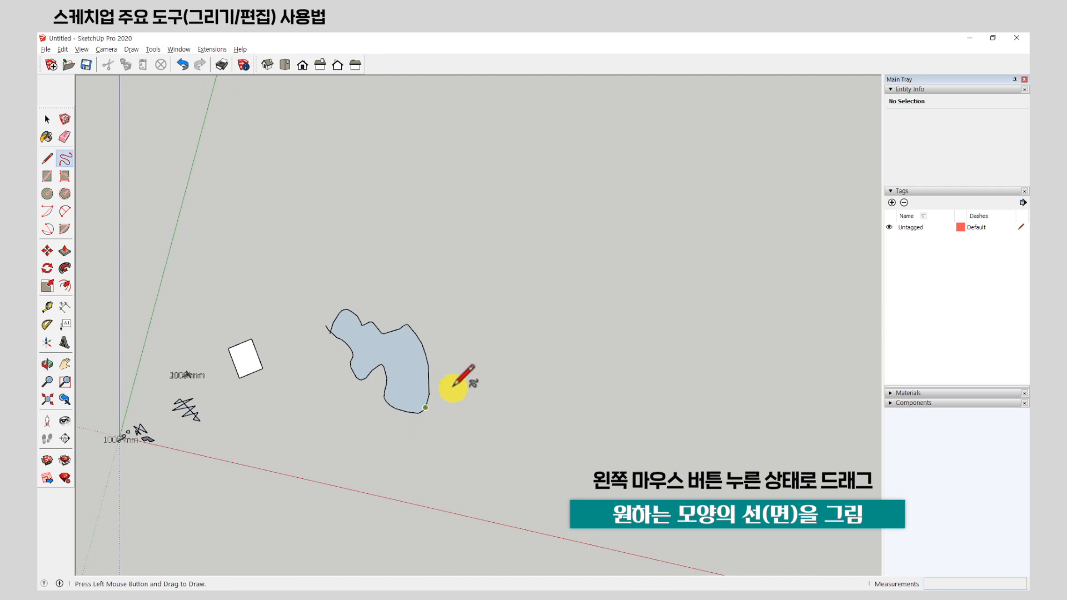
pyautogui.moveTo(541, 287)
pyautogui.mouseDown()
pyautogui.moveTo(555, 249)
pyautogui.moveTo(536, 257)
pyautogui.moveTo(538, 290)
pyautogui.moveTo(543, 282)
pyautogui.mouseUp()
pyautogui.scroll(10, 543, 278)
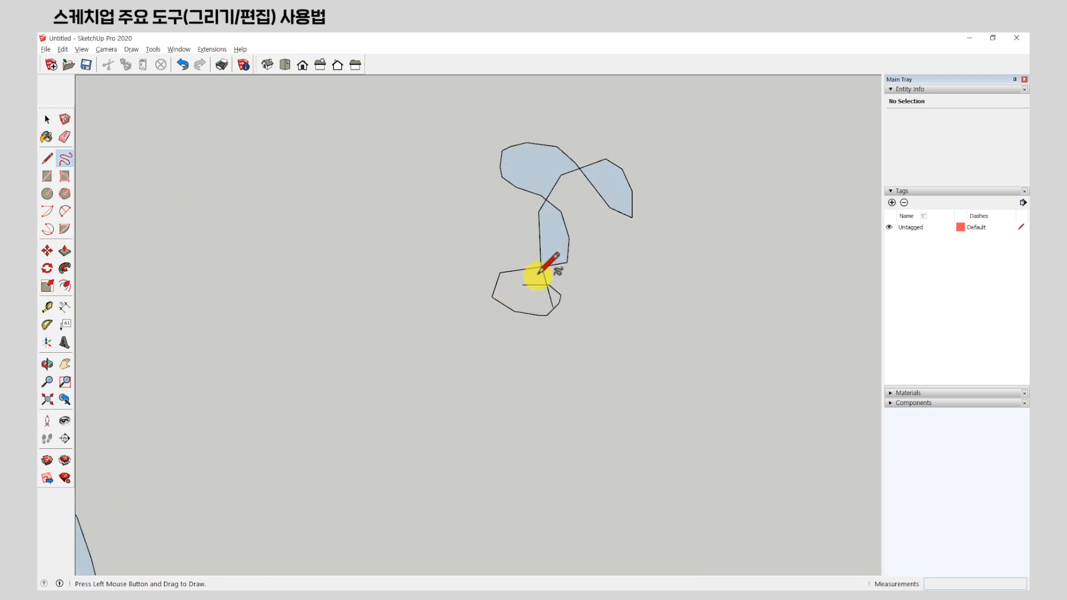
pyautogui.scroll(-3, 572, 321)
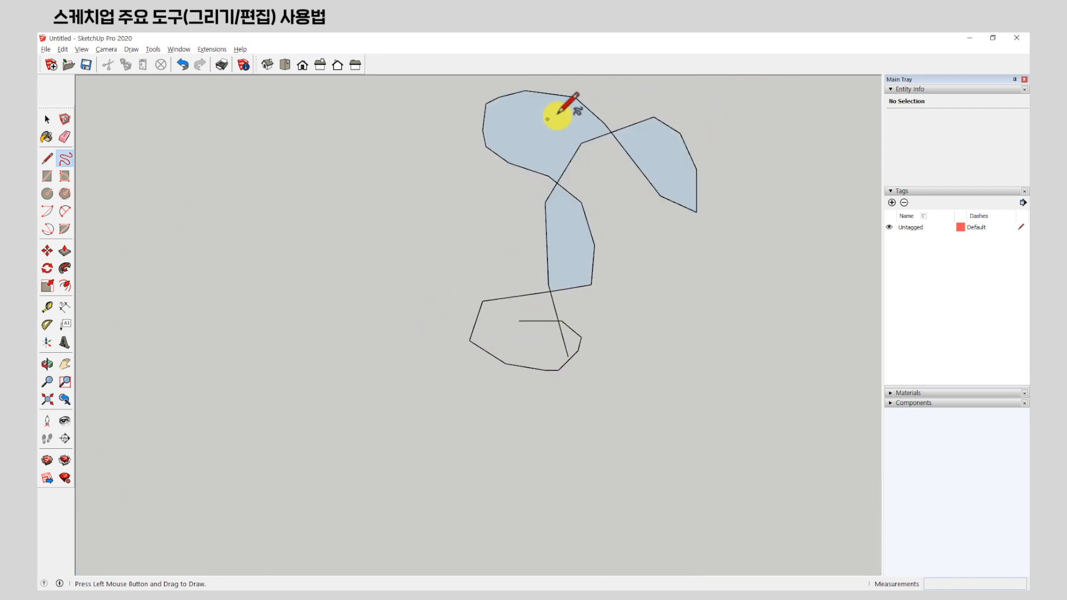
pyautogui.click(47, 119)
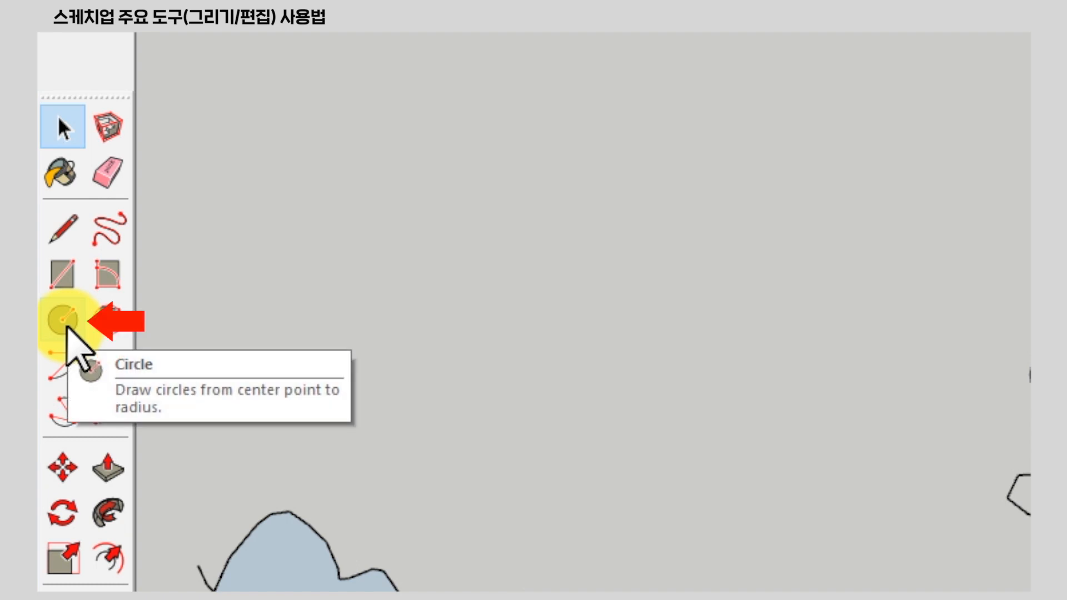
# Draw a circle with a radius of 5000 mm in empty space between the freehand shapes and the red axis.
pyautogui.click(66, 327)
pyautogui.moveTo(376, 369); pyautogui.dragTo(451, 480, button='middle')
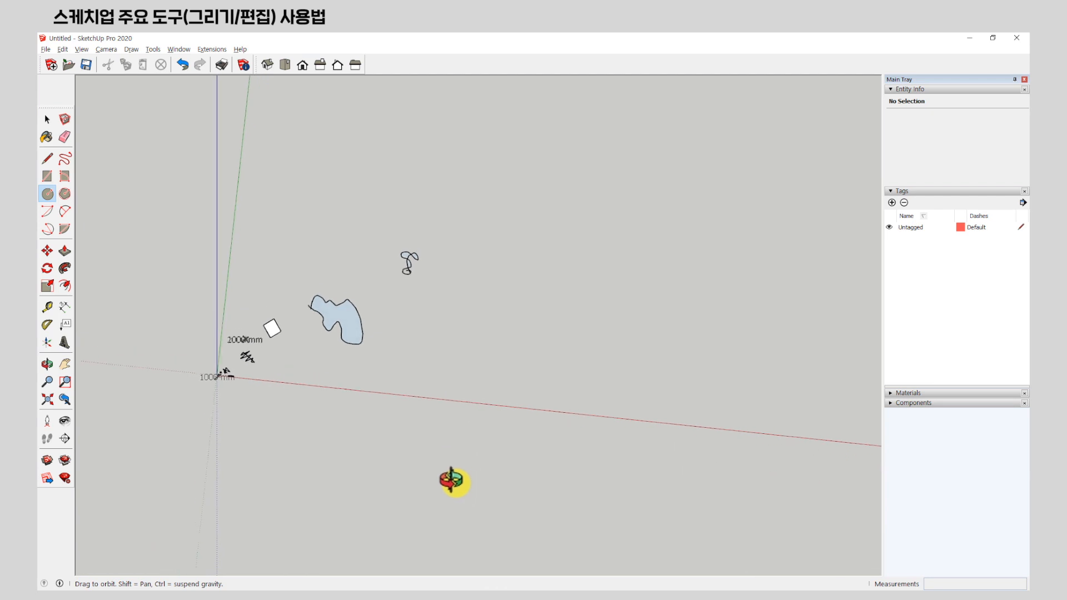
pyautogui.scroll(5, 460, 345)
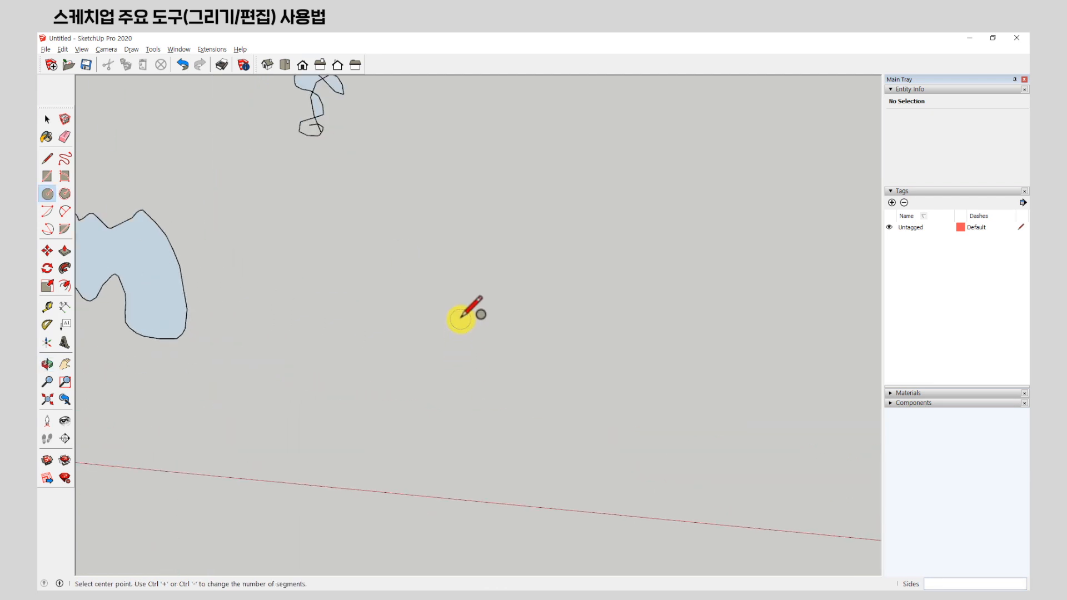
pyautogui.click(461, 319)
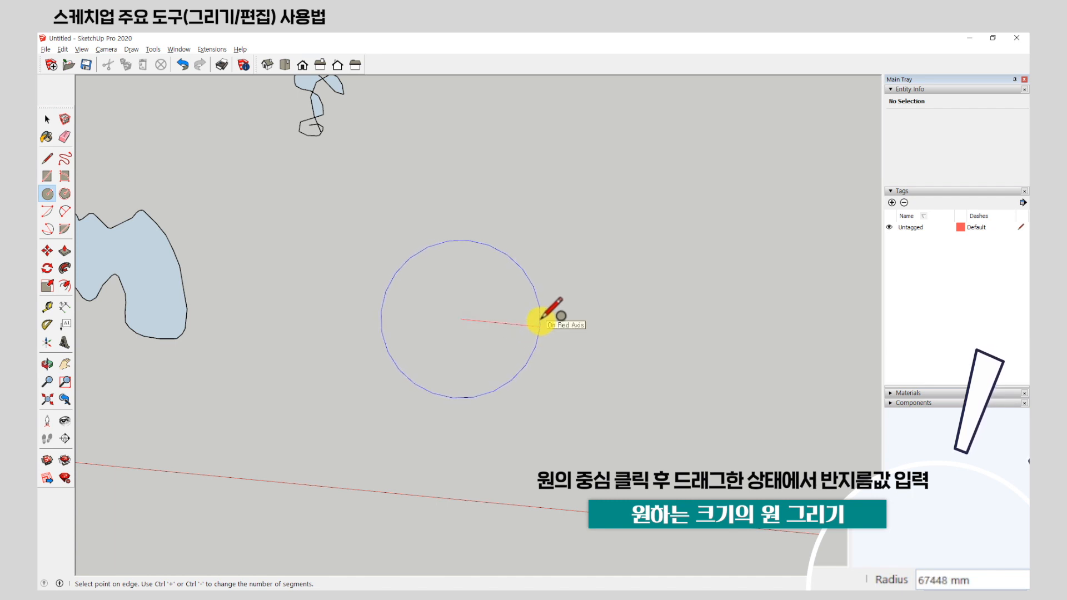
pyautogui.write('5000')
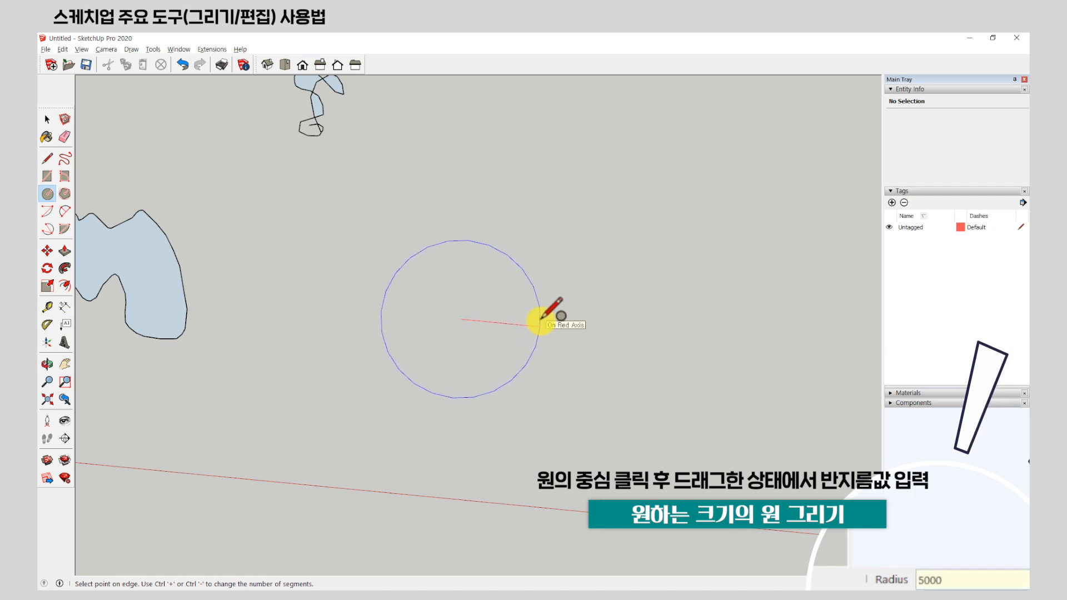
pyautogui.press('Return')
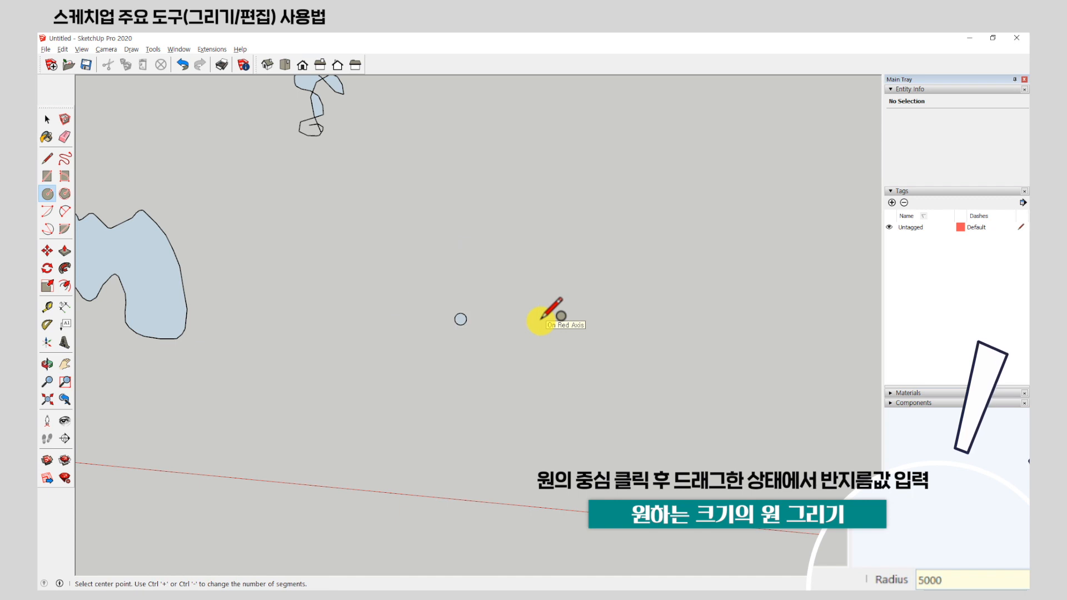
# Dimension the circle's diameter and reposition the dimension text outside the opposite upper side of the circle.
pyautogui.click(63, 310)
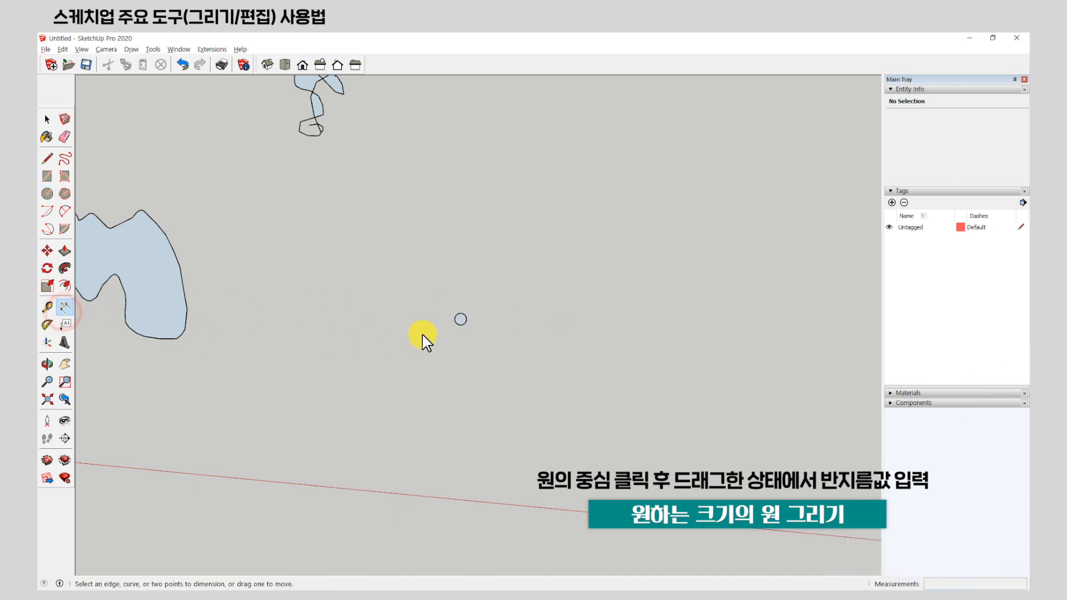
pyautogui.scroll(5, 486, 303)
pyautogui.click(501, 290)
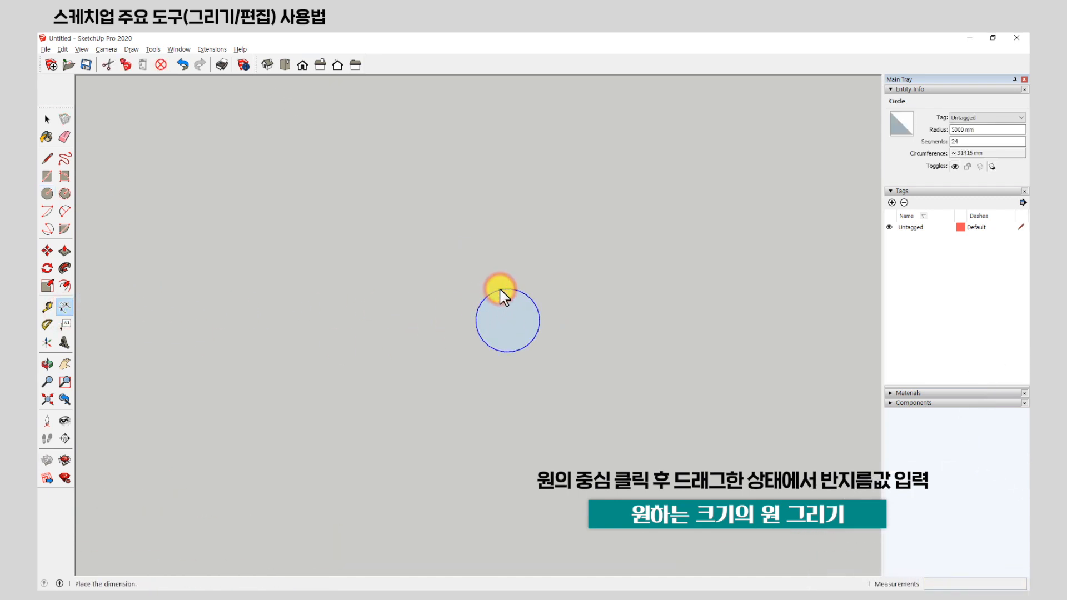
pyautogui.click(544, 271)
pyautogui.scroll(3, 560, 292)
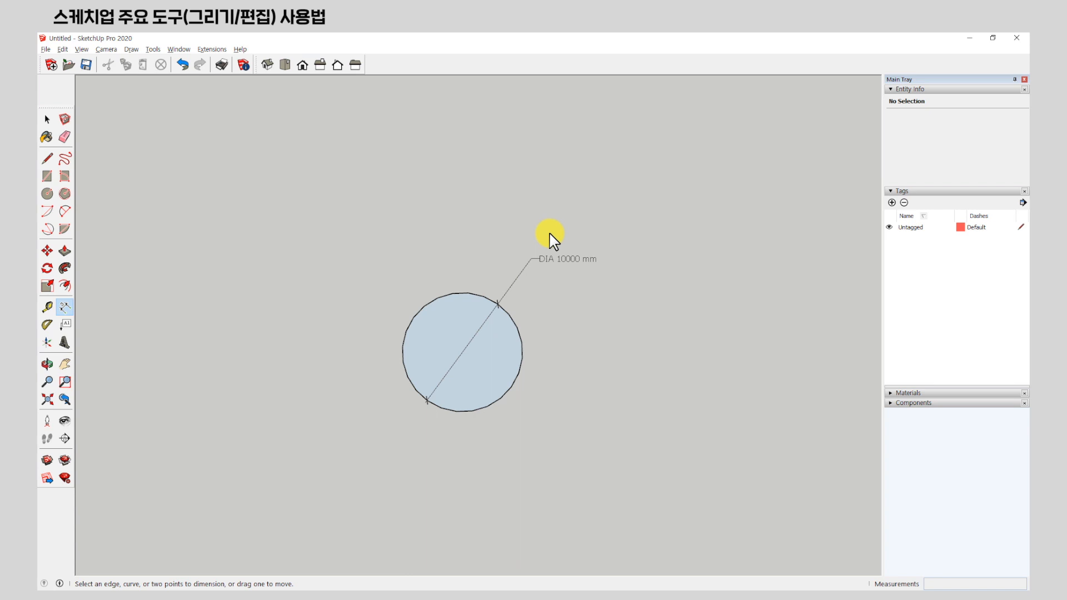
pyautogui.click(560, 258)
pyautogui.moveTo(560, 257); pyautogui.dragTo(390, 273)
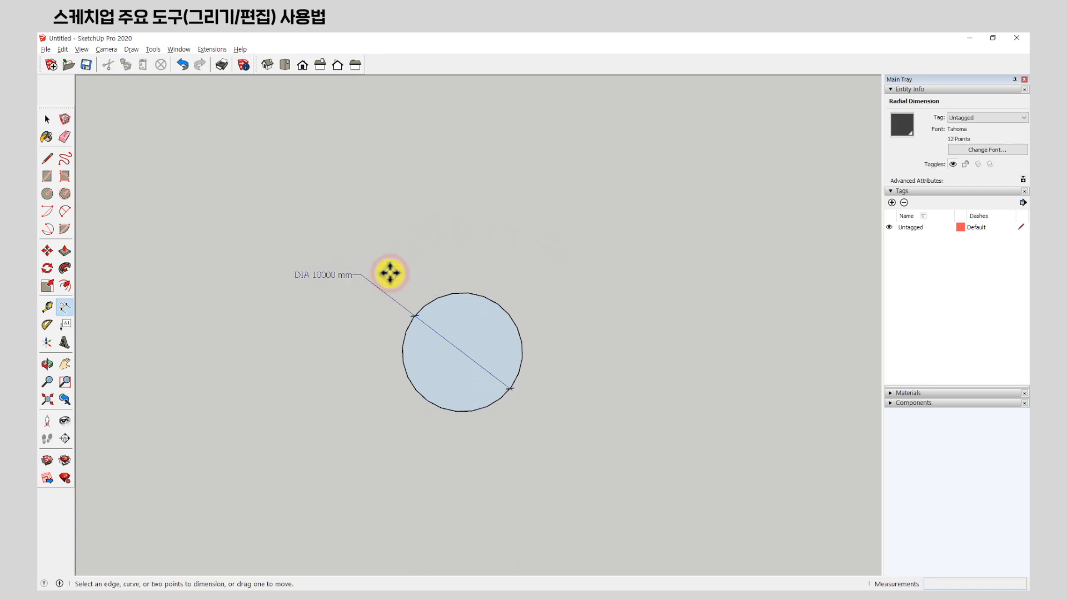
pyautogui.click(390, 273)
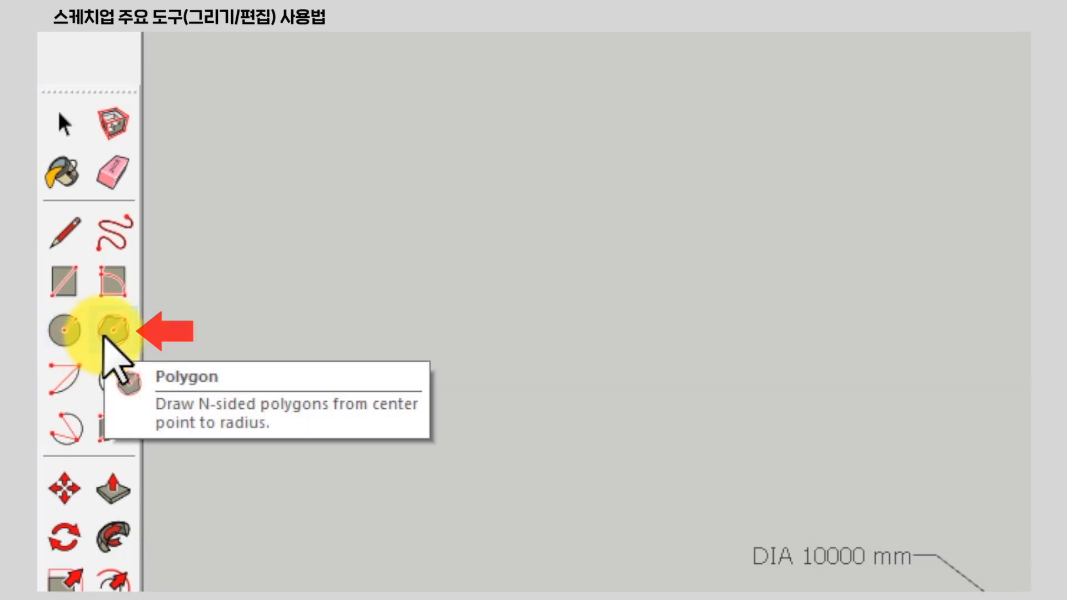
# Draw a six-sided polygon with an inscribed radius of 5000 mm in empty space beside the dimensioned circle.
pyautogui.click(105, 335)
pyautogui.scroll(3, 453, 300)
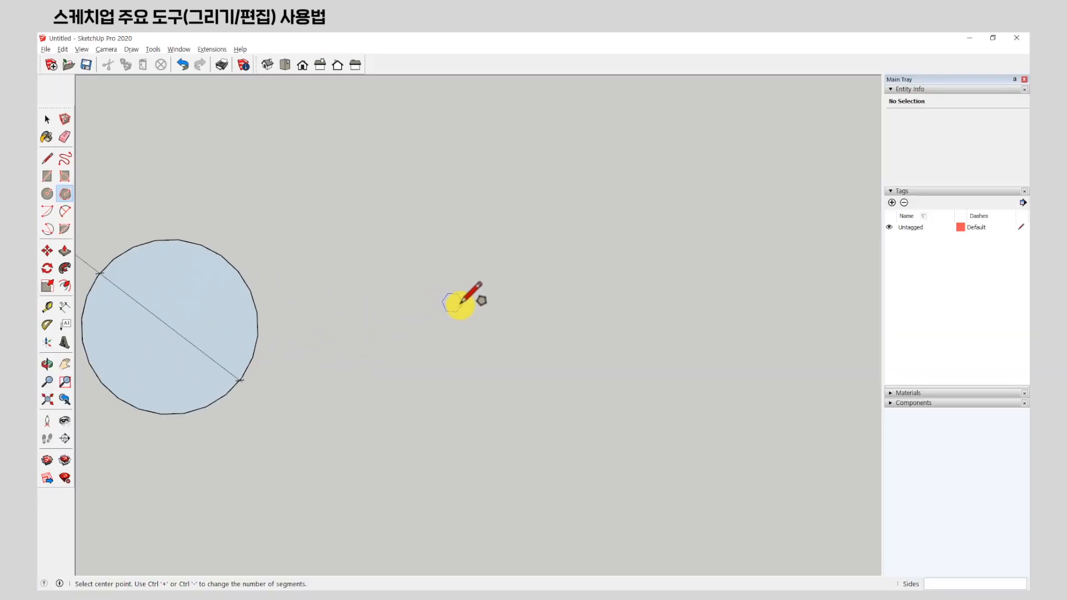
pyautogui.click(470, 301)
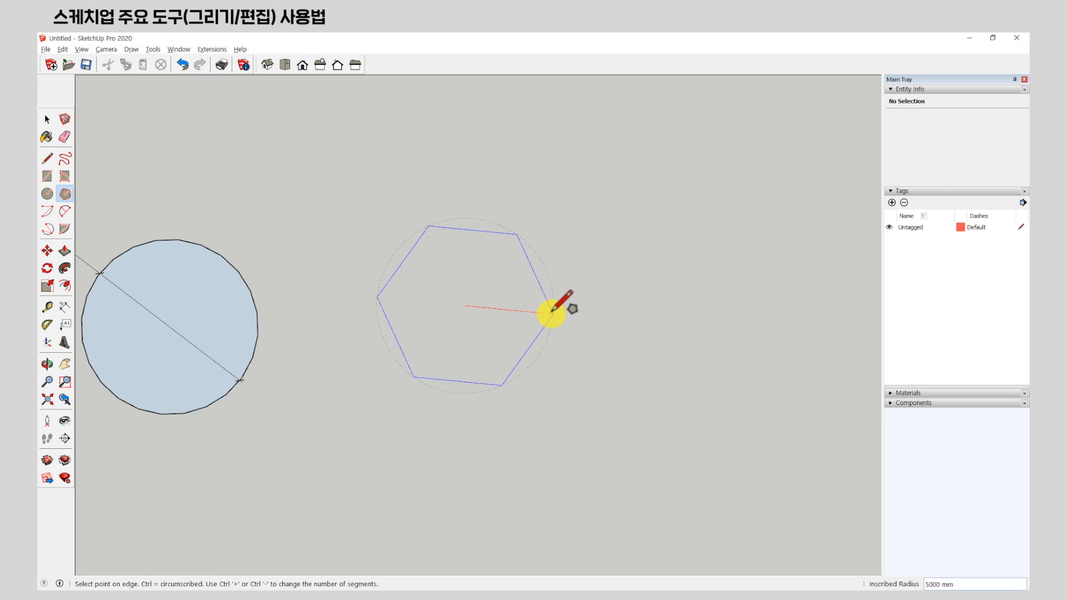
pyautogui.click(552, 311)
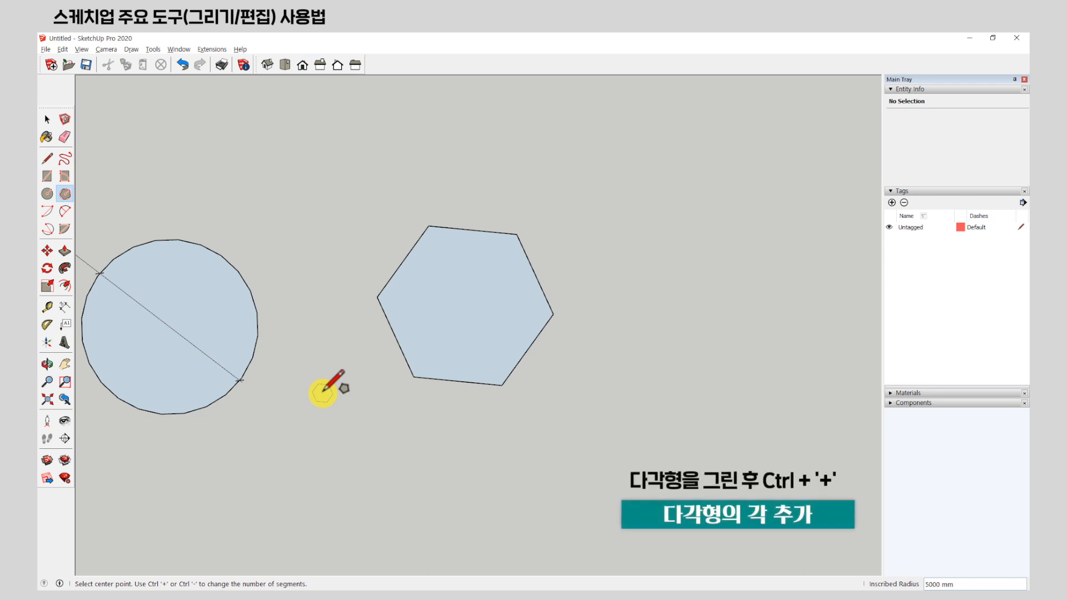
# Increase the number of sides of the newly drawn polygon to 11.
pyautogui.hotkey('ctrl', '+')
pyautogui.hotkey('ctrl', '+')
pyautogui.hotkey('ctrl', '+')
pyautogui.hotkey('ctrl', '+')
pyautogui.hotkey('ctrl', '+')
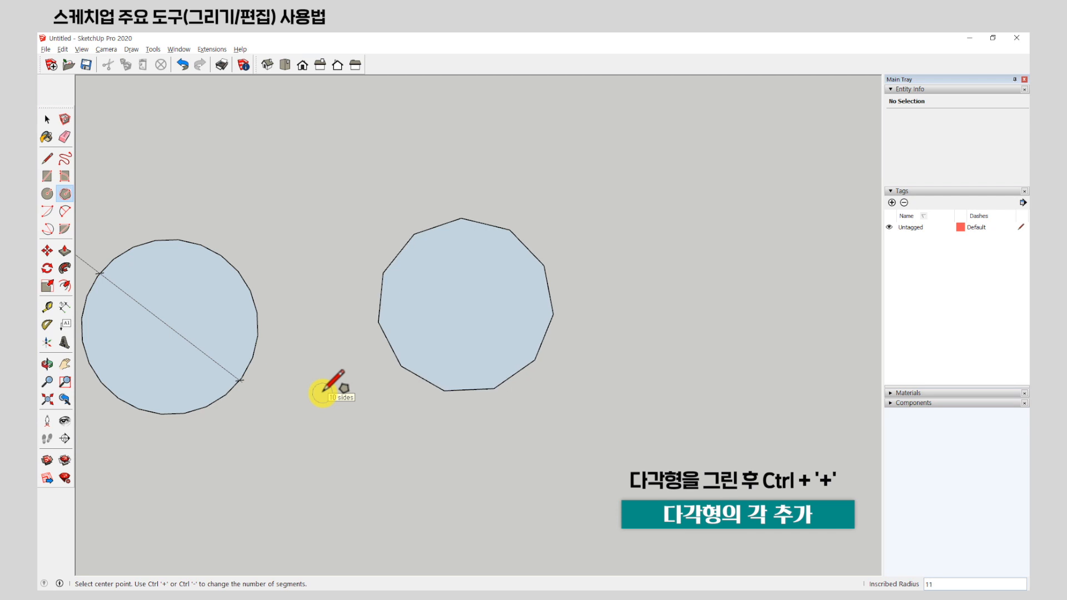
# Reduce the polygon to three sides and try to remove one more side.
pyautogui.hotkey('ctrl', '-')
pyautogui.hotkey('ctrl', '-')
pyautogui.hotkey('ctrl', '-')
pyautogui.hotkey('ctrl', '-')
pyautogui.hotkey('ctrl', '-')
pyautogui.hotkey('ctrl', '-')
pyautogui.hotkey('ctrl', '-')
pyautogui.hotkey('ctrl', '-')
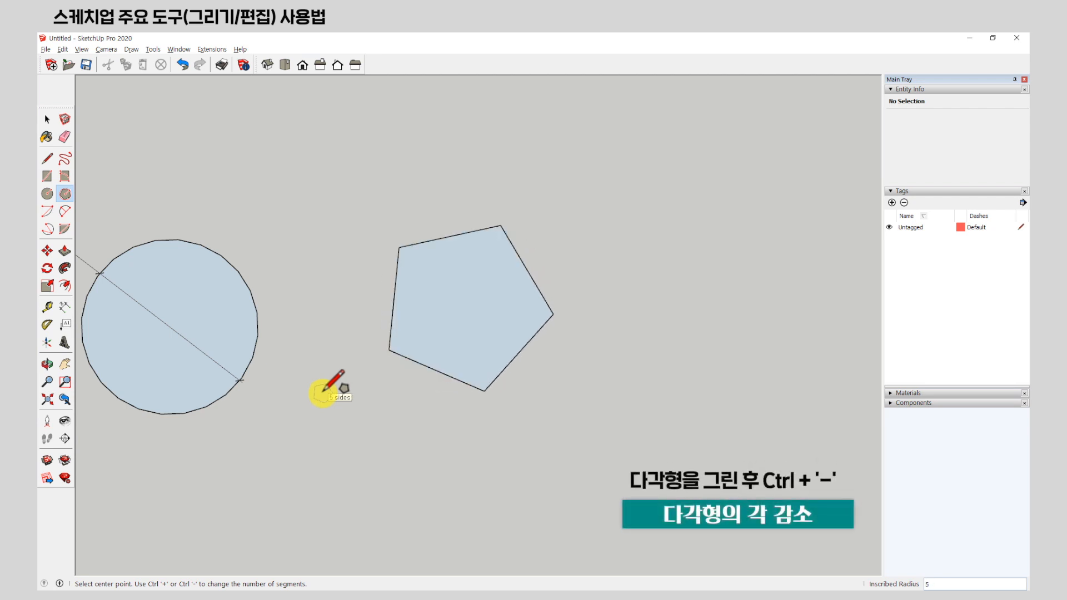
pyautogui.hotkey('ctrl', '-')
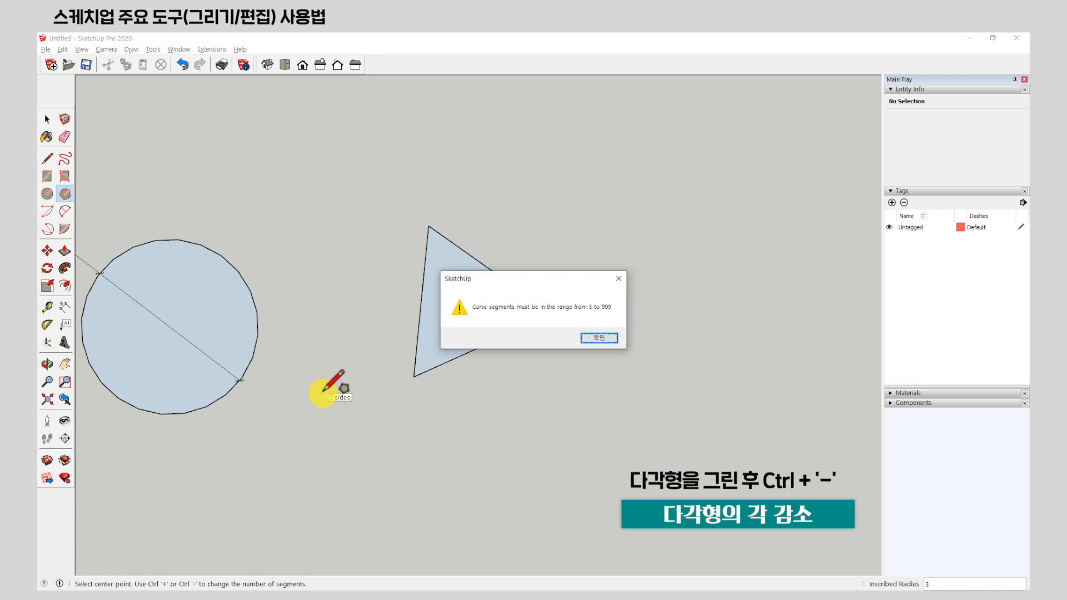
pyautogui.press('Return')
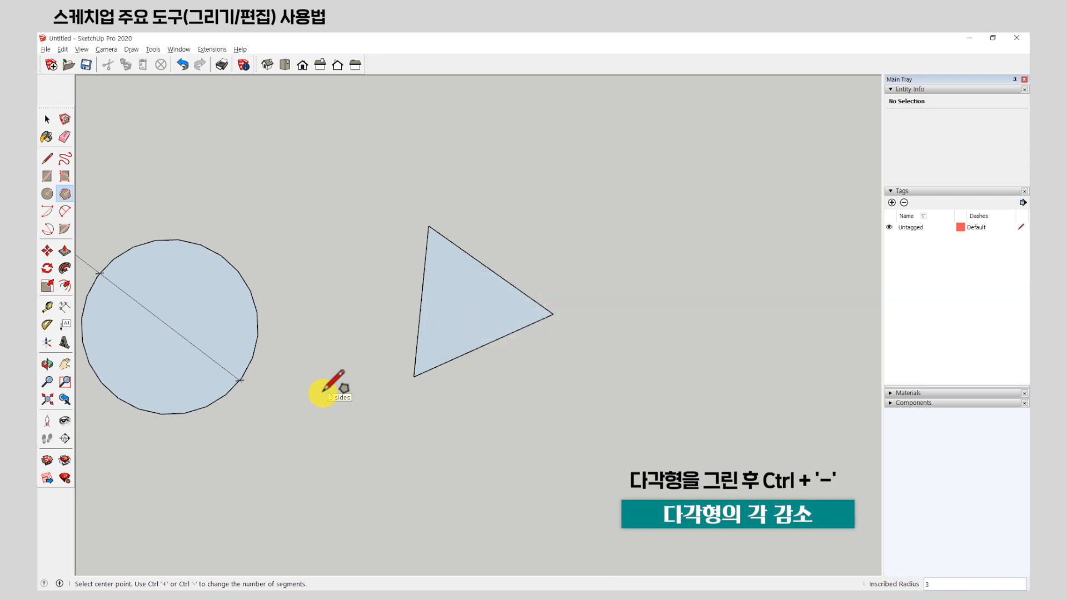
# Increase the number of sides of the triangle to nine.
pyautogui.hotkey('ctrl', '+')
pyautogui.hotkey('ctrl', '+')
pyautogui.hotkey('ctrl', '+')
pyautogui.hotkey('ctrl', '+')
pyautogui.hotkey('ctrl', '+')
pyautogui.hotkey('ctrl', '+')
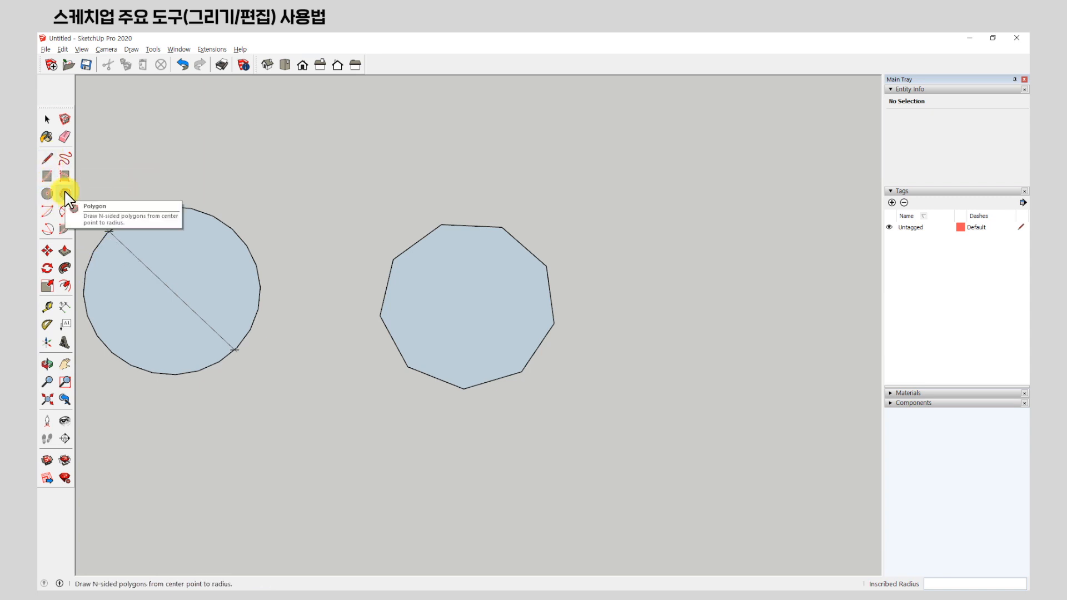
pyautogui.scroll(-10, 473, 295)
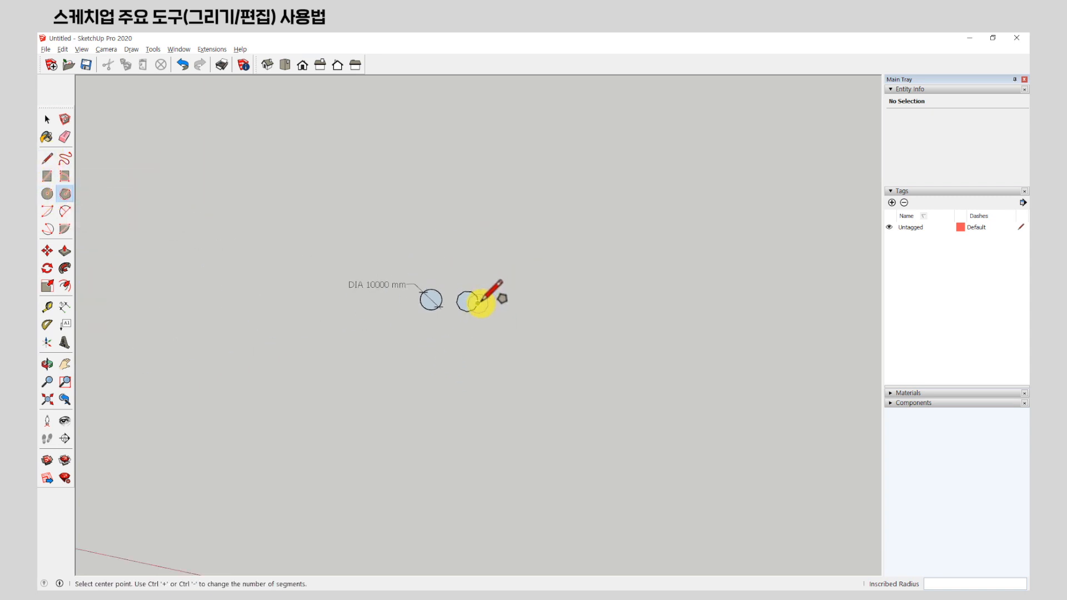
pyautogui.scroll(3, 143, 147)
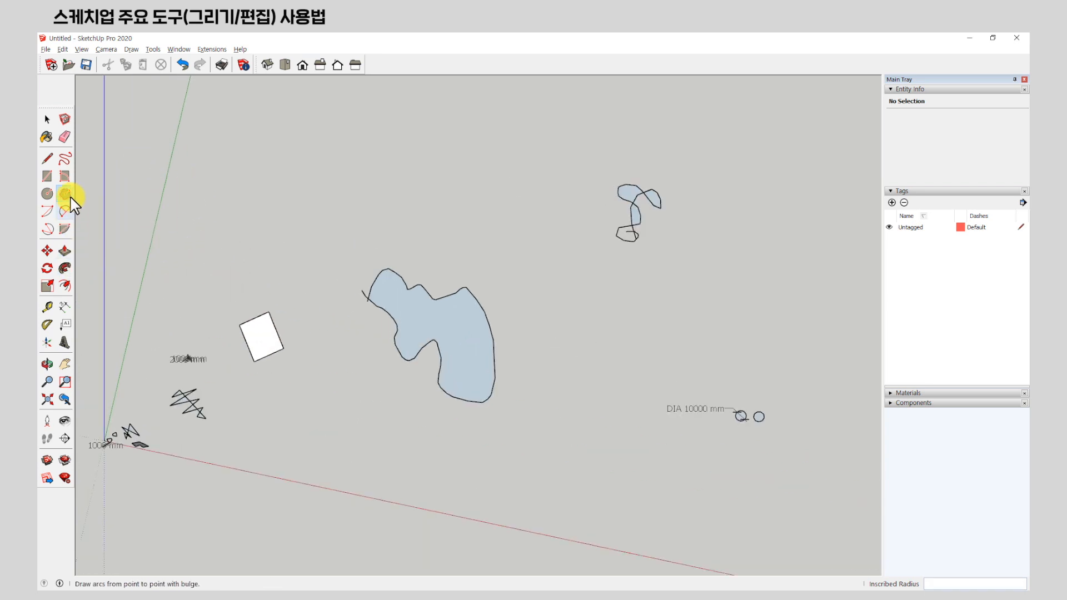
pyautogui.click(50, 181)
pyautogui.scroll(4, 250, 227)
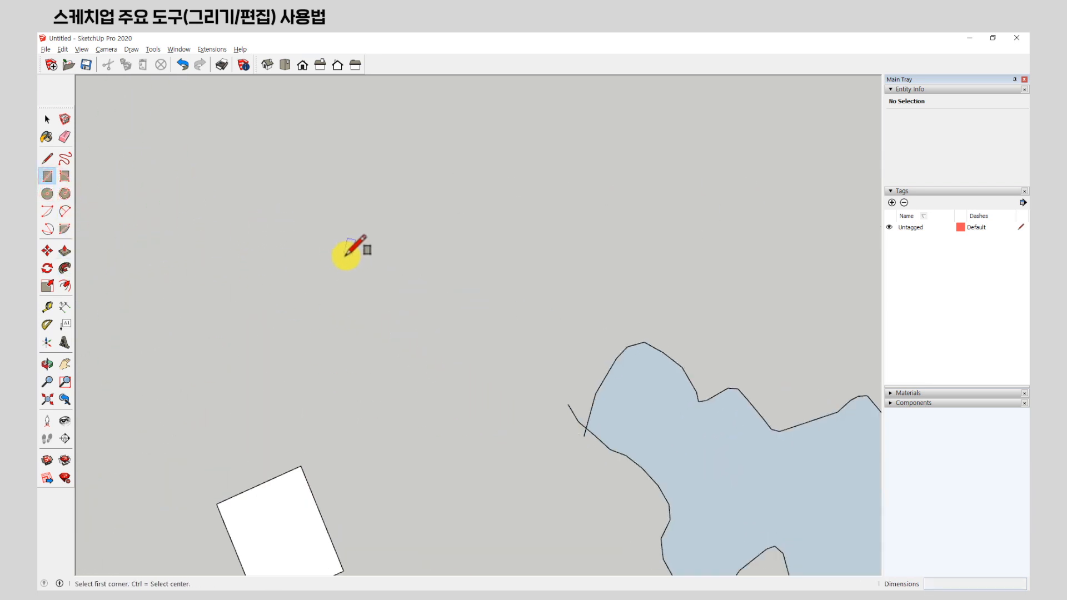
pyautogui.click(328, 258)
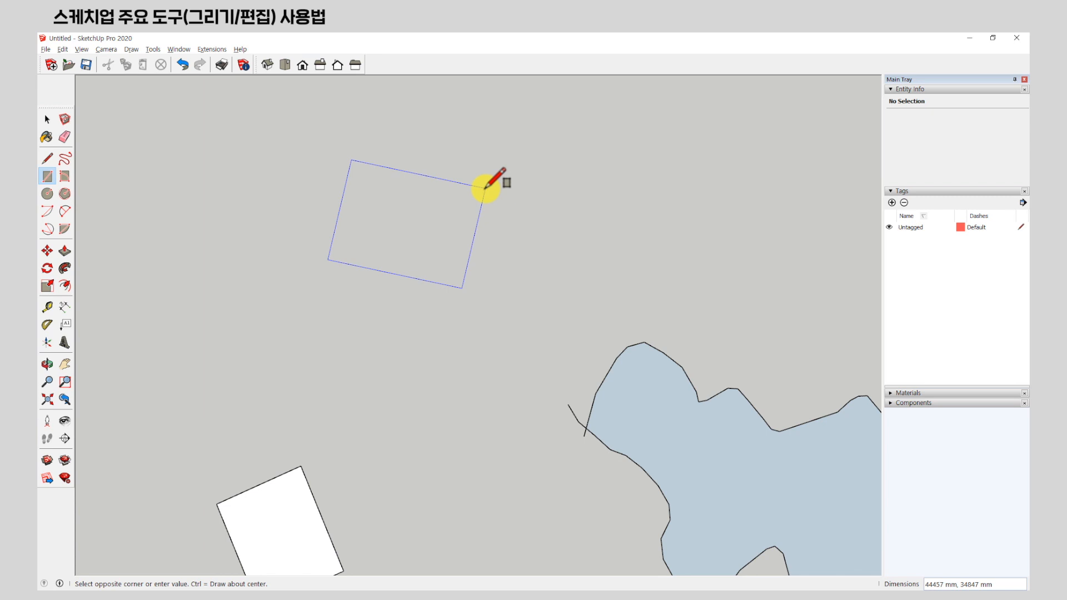
pyautogui.scroll(-5, 485, 188)
pyautogui.press('Escape')
# Draw a 2000 by 1000 mm rectangle near the origin, between the green axis and the filled five-sided face.
pyautogui.scroll(4, 328, 349)
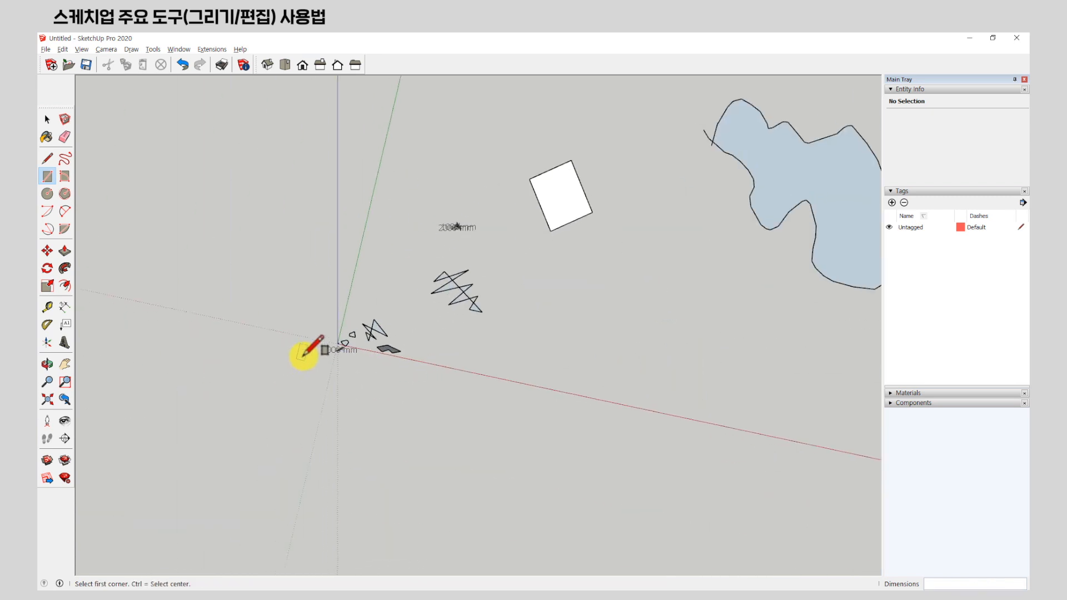
pyautogui.moveTo(328, 345)
pyautogui.mouseDown(button='middle')
pyautogui.moveTo(381, 405)
pyautogui.moveTo(334, 409)
pyautogui.moveTo(346, 269)
pyautogui.moveTo(250, 270)
pyautogui.mouseUp(button='middle')
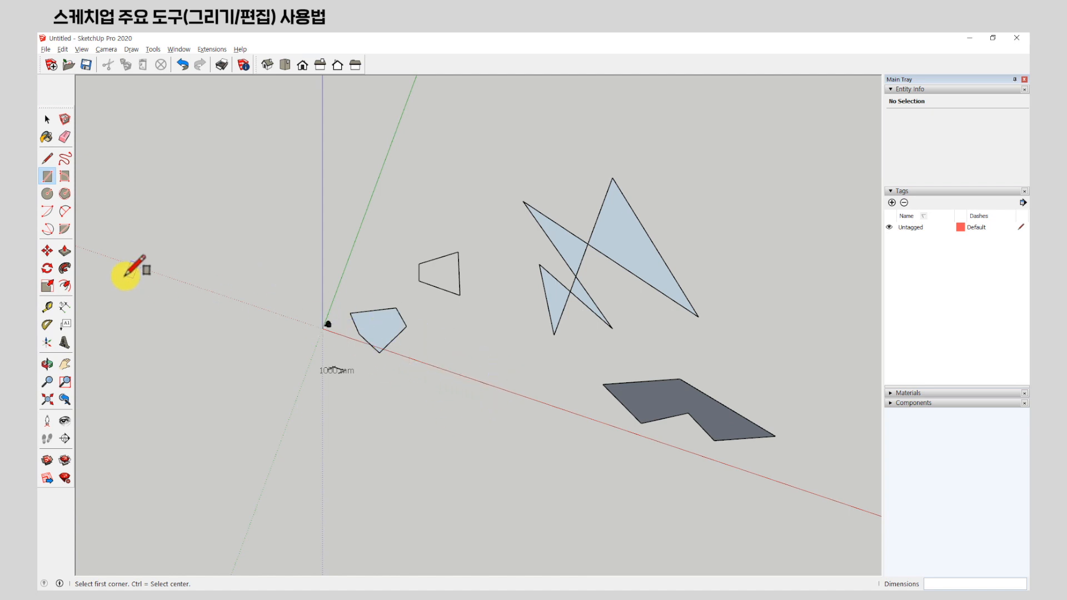
pyautogui.scroll(5, 393, 357)
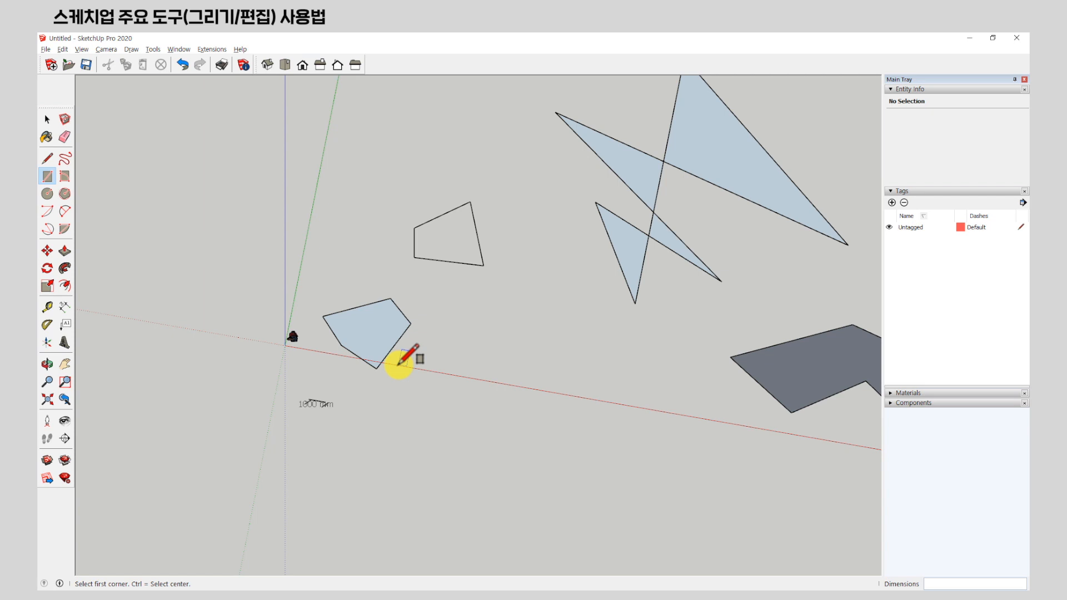
pyautogui.scroll(-3, 334, 448)
pyautogui.scroll(6, 303, 393)
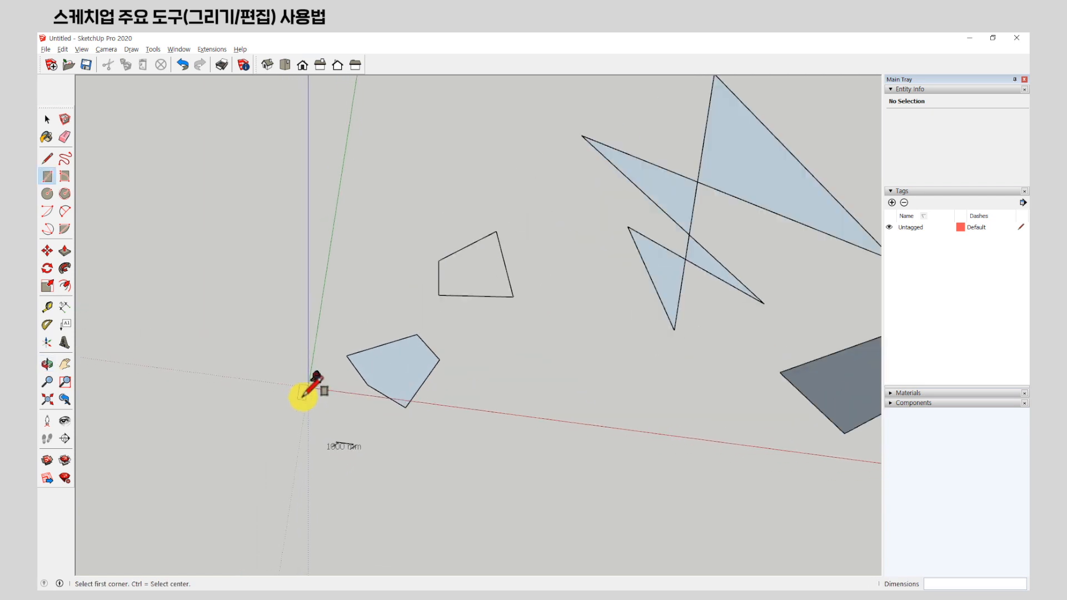
pyautogui.click(350, 295)
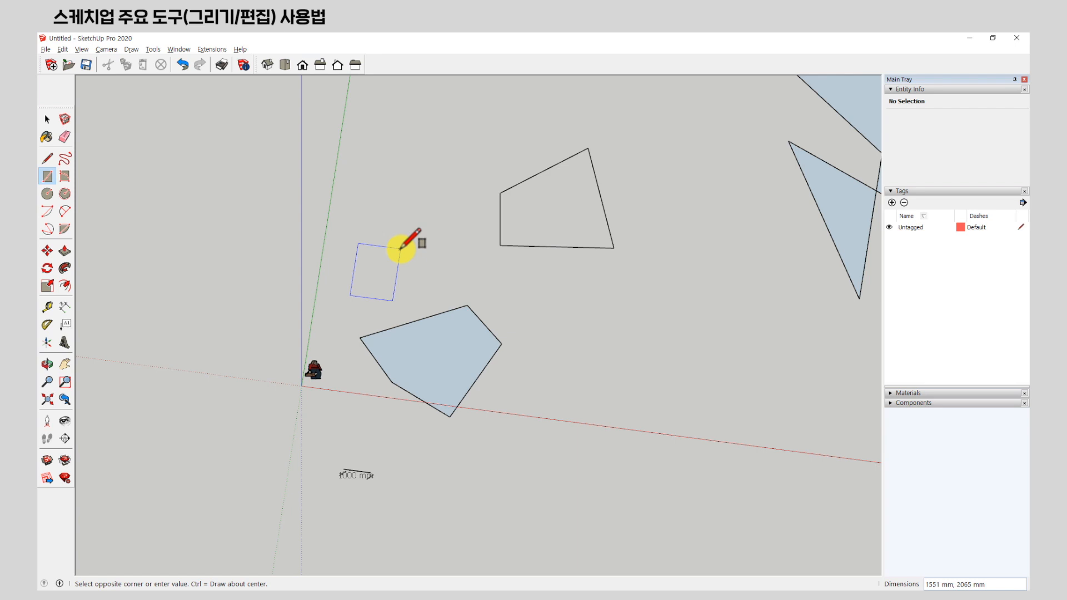
pyautogui.scroll(5, 366, 275)
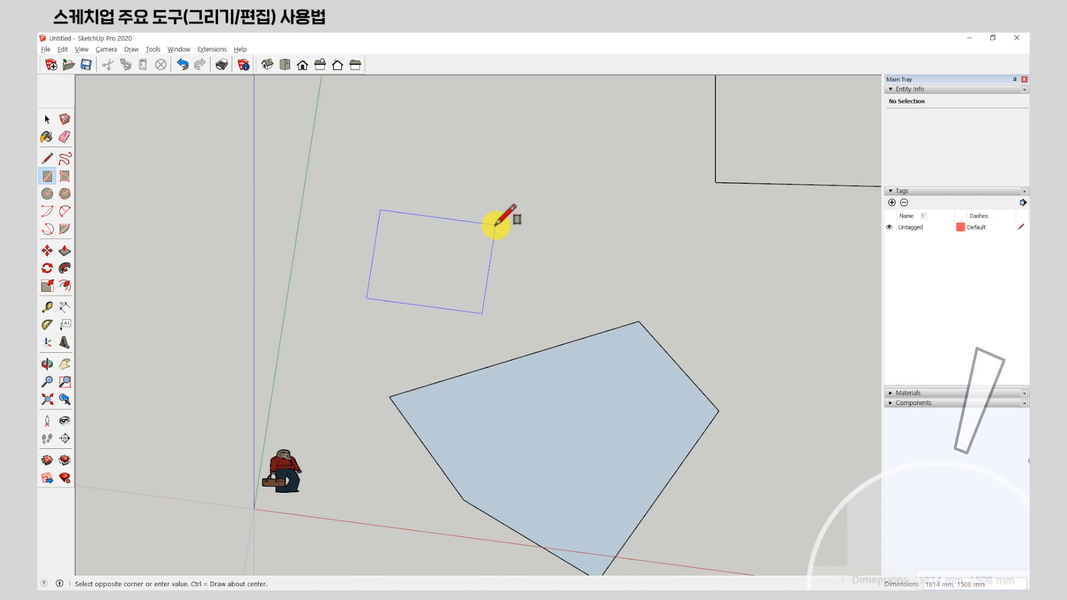
pyautogui.write('2000')
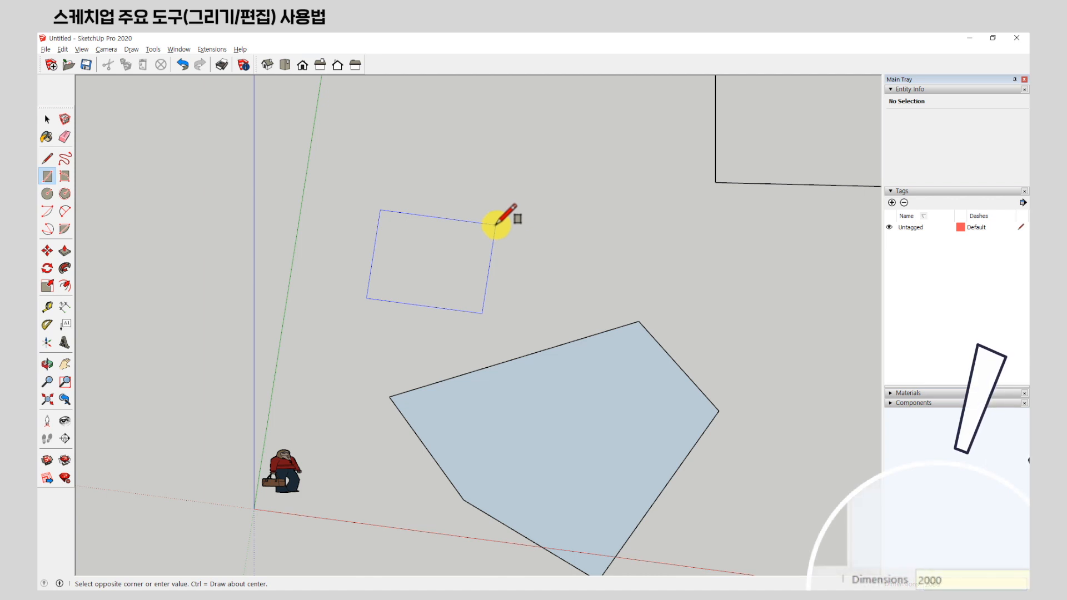
pyautogui.write(',1000')
pyautogui.press('Return')
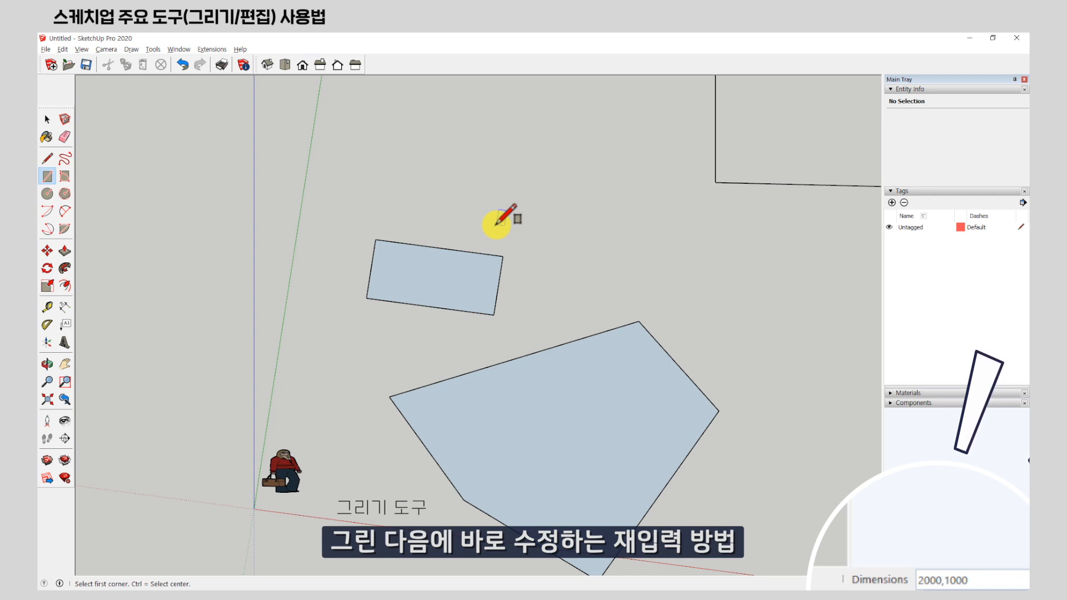
# Re-enter the rectangle's dimensions as 2000,-1000 and then as -2000,1000 to flip it about its starting corner.
pyautogui.write('20')
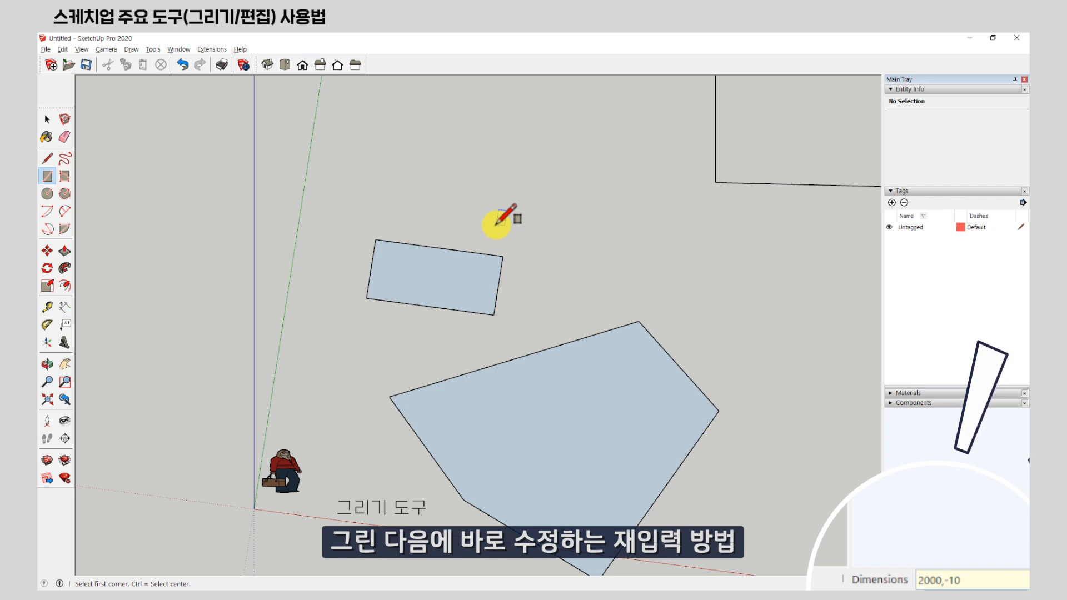
pyautogui.press('Return')
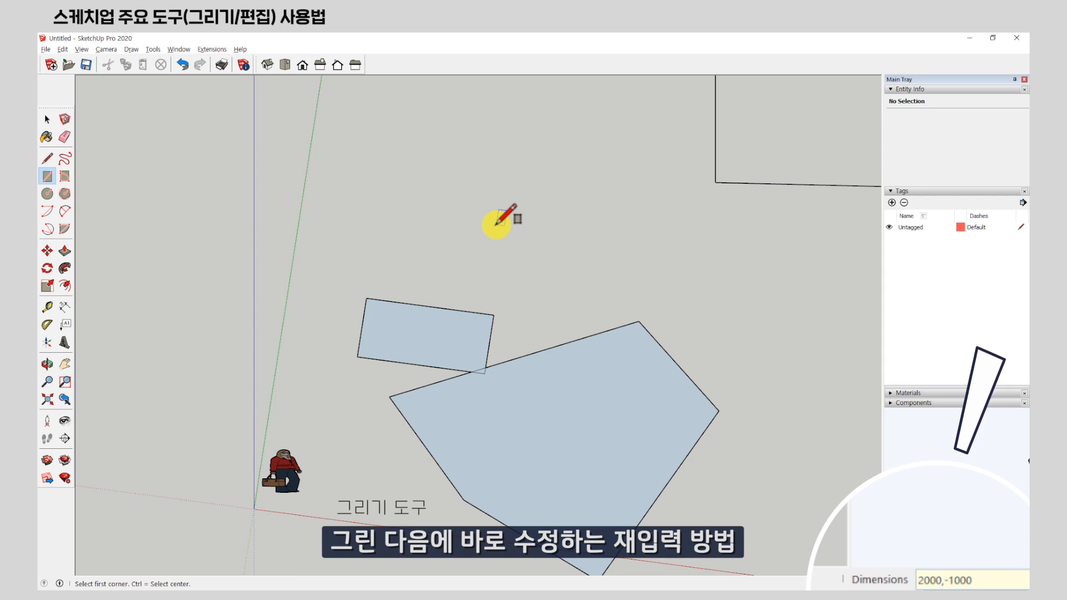
pyautogui.write('-')
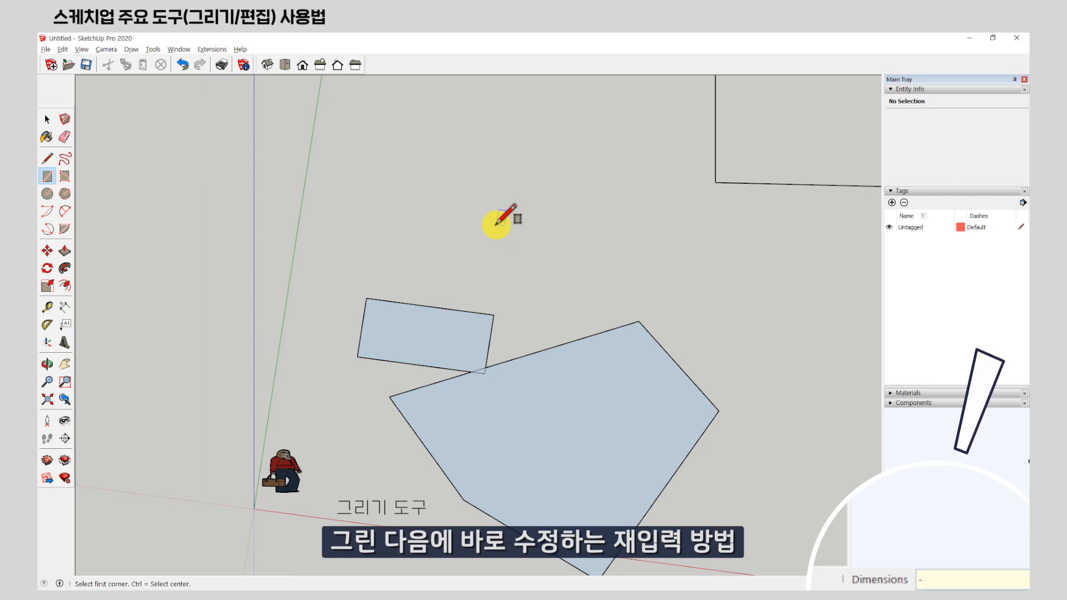
pyautogui.write('2000,1000')
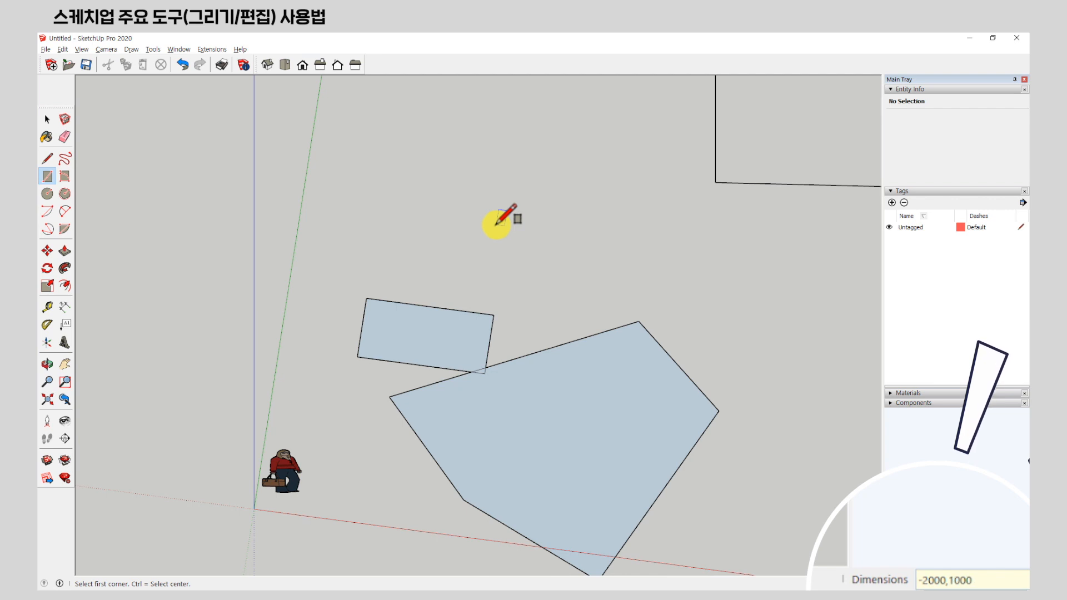
pyautogui.press('Return')
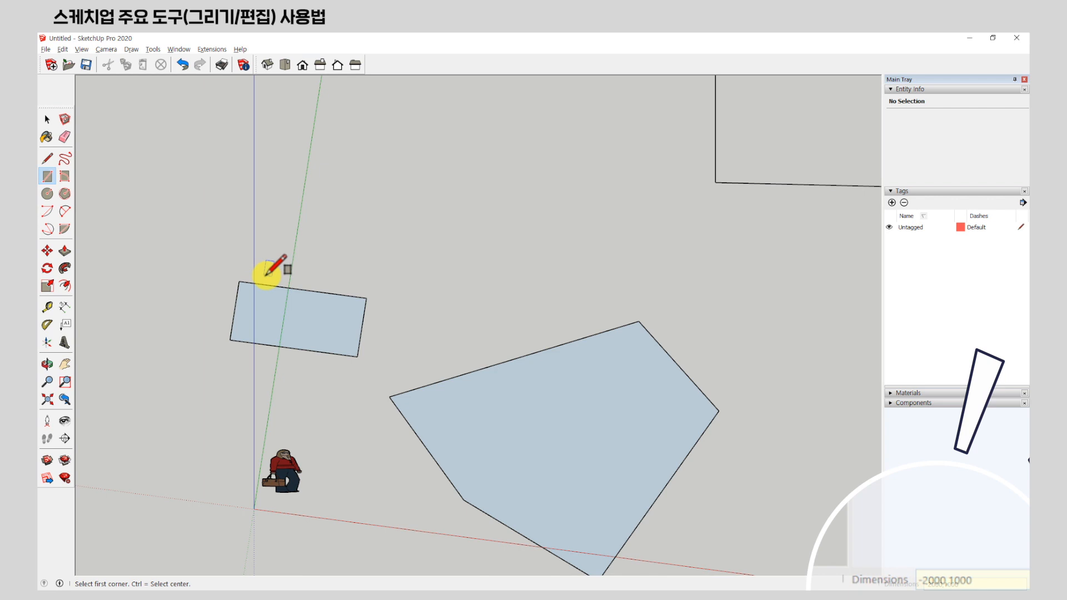
# Draw a second 2000 by 1000 mm rectangle in empty space on the negative red side, then re-enter its dimensions as -2000,-1000.
pyautogui.scroll(-2, 509, 246)
pyautogui.scroll(-1, 509, 246)
pyautogui.keyDown('shift'); pyautogui.moveTo(508, 246); pyautogui.dragTo(709, 247, button='middle'); pyautogui.keyUp('shift')
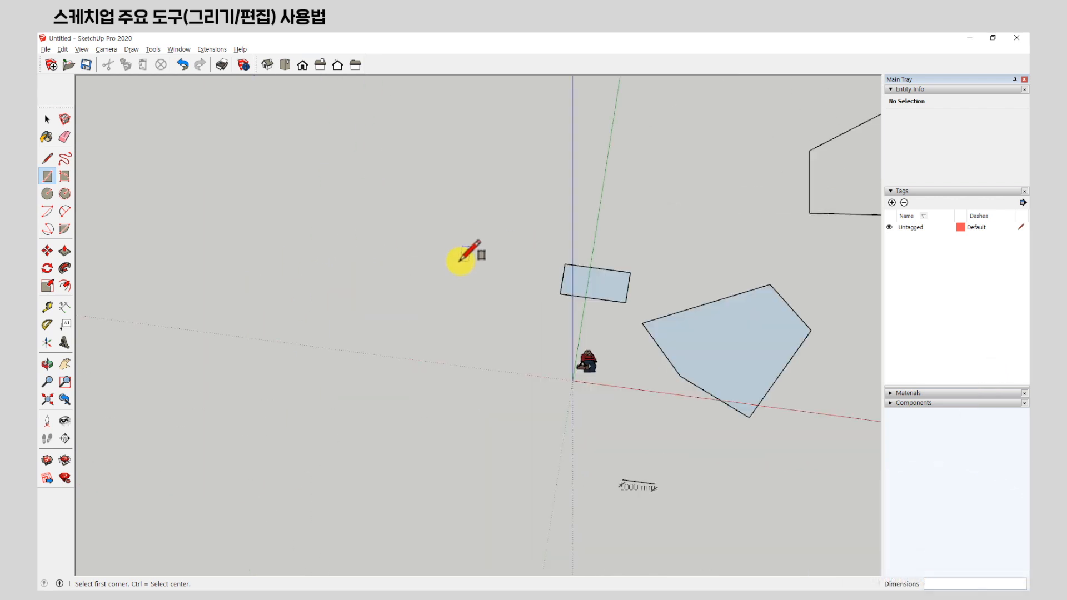
pyautogui.scroll(2, 451, 257)
pyautogui.click(452, 258)
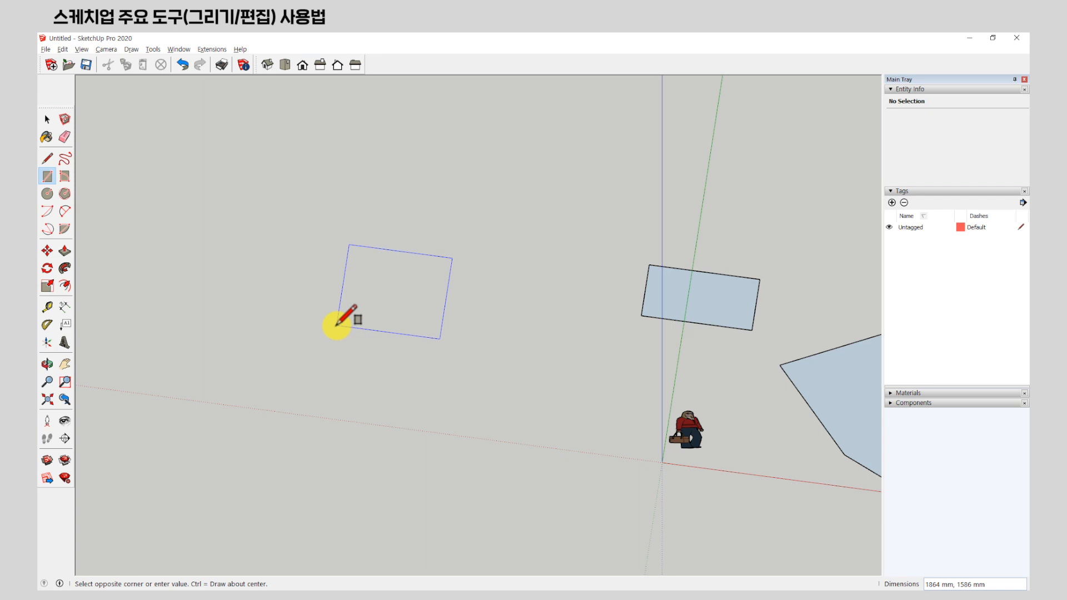
pyautogui.write('2')
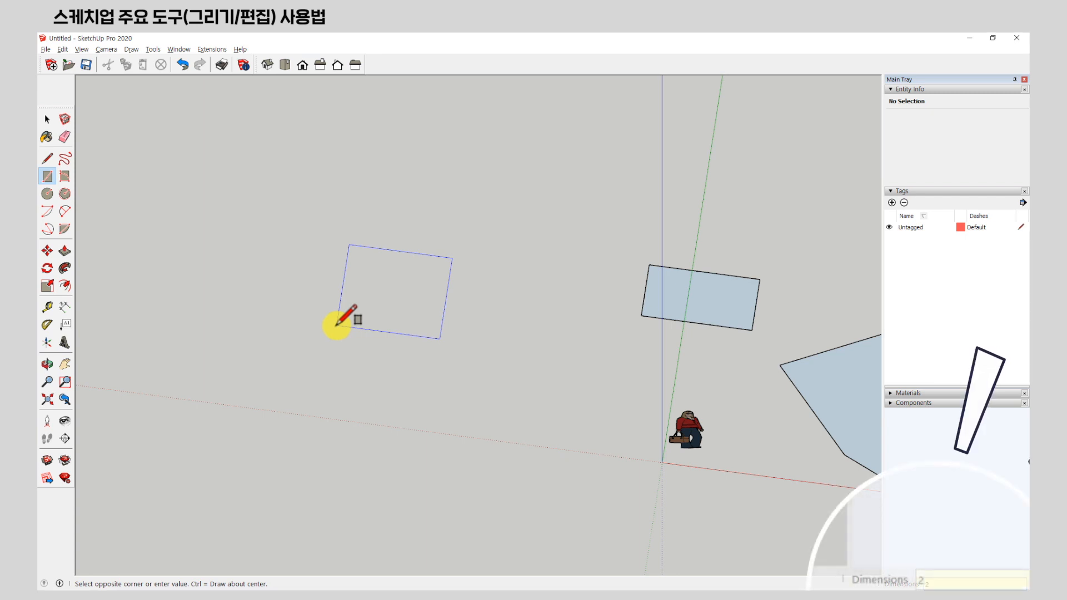
pyautogui.write('000,1000')
pyautogui.press('Return')
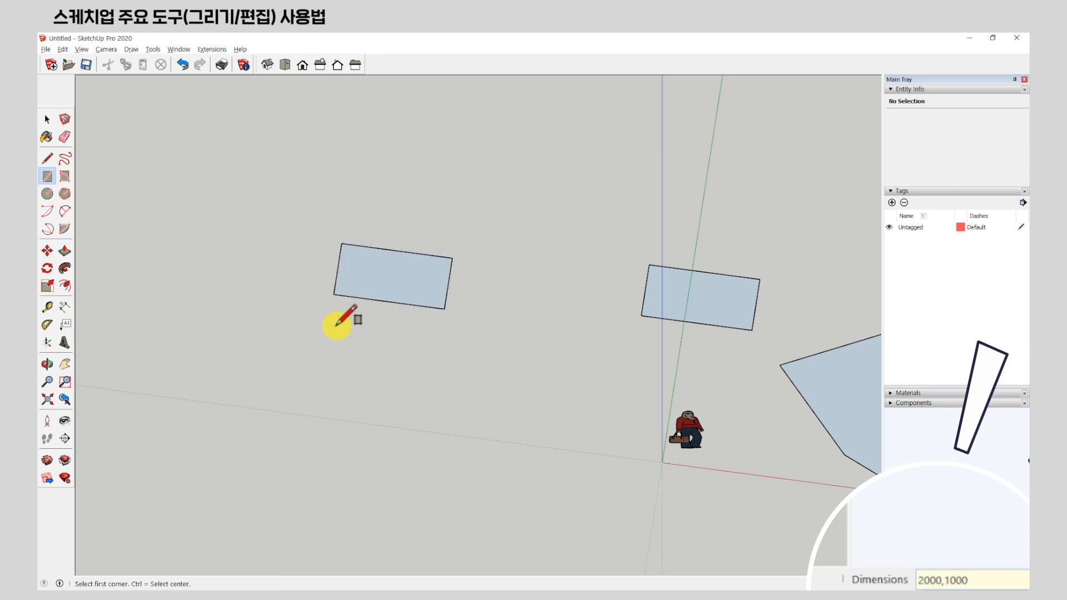
pyautogui.write('-')
pyautogui.press('Return')
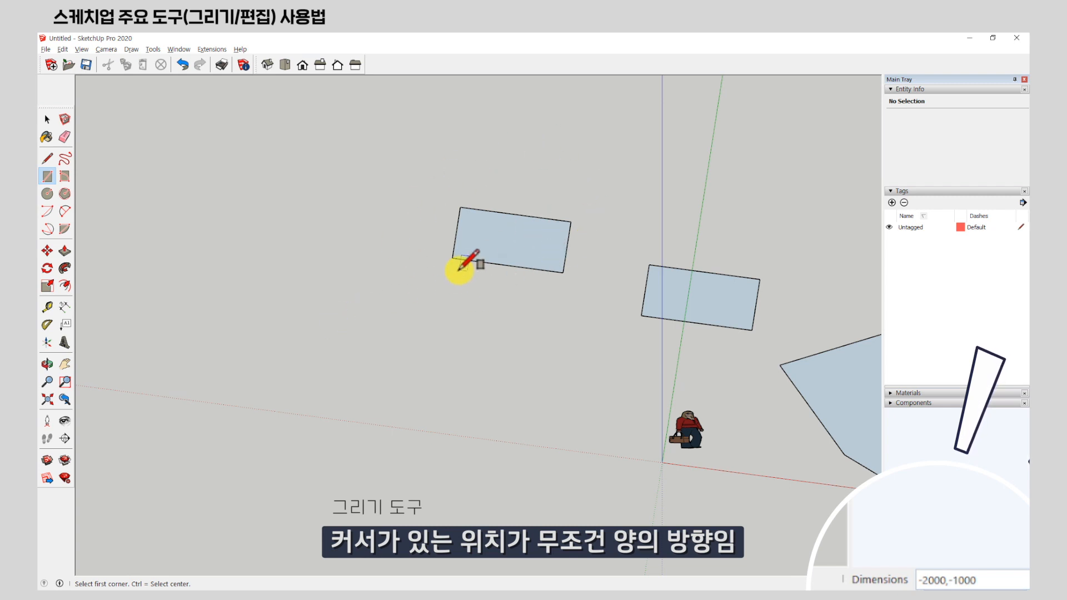
# Draw a circle of exact radius on the negative red side, then re-enter its radius as 1000 and as 3000.
pyautogui.click(47, 193)
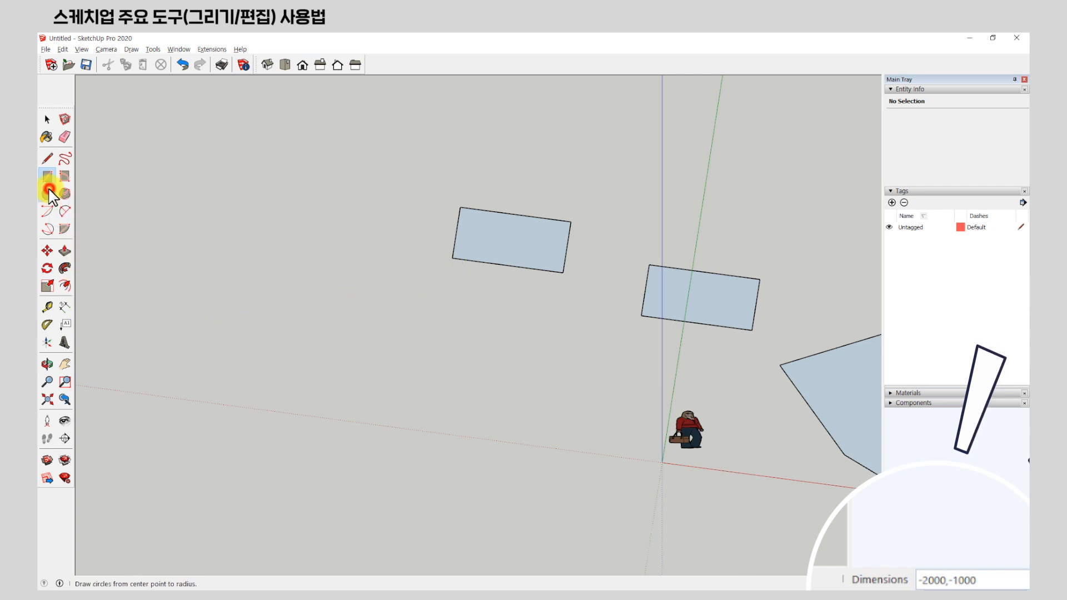
pyautogui.click(334, 348)
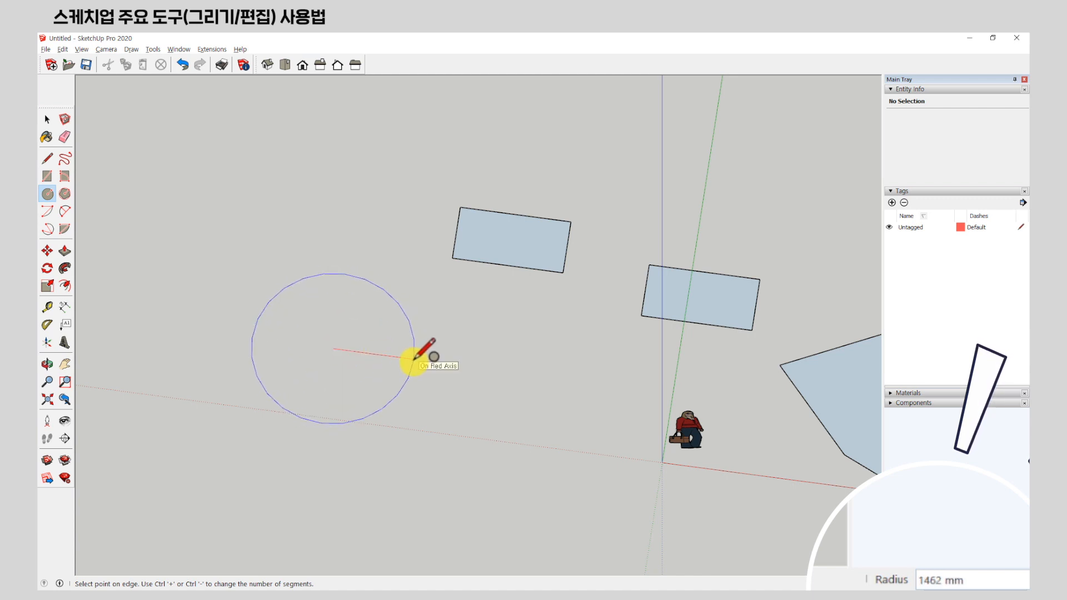
pyautogui.press('Return')
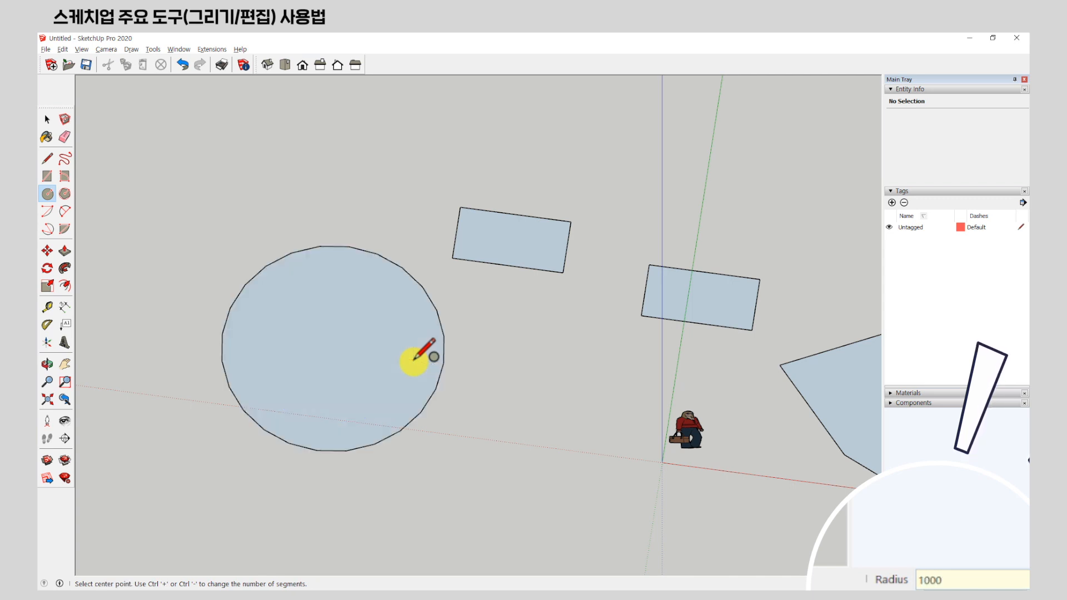
pyautogui.press('Return')
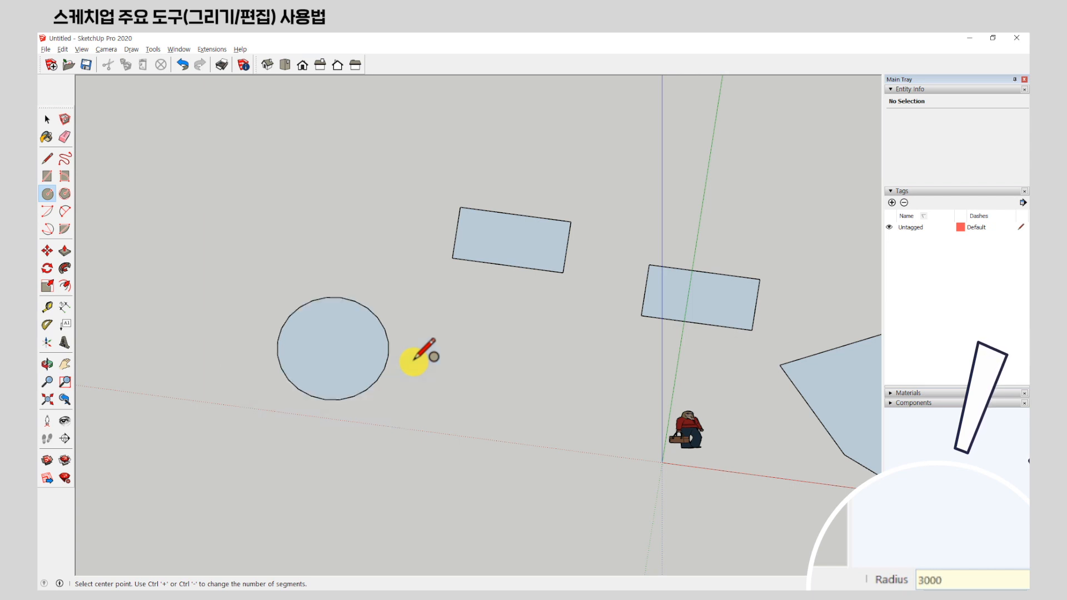
pyautogui.press('Return')
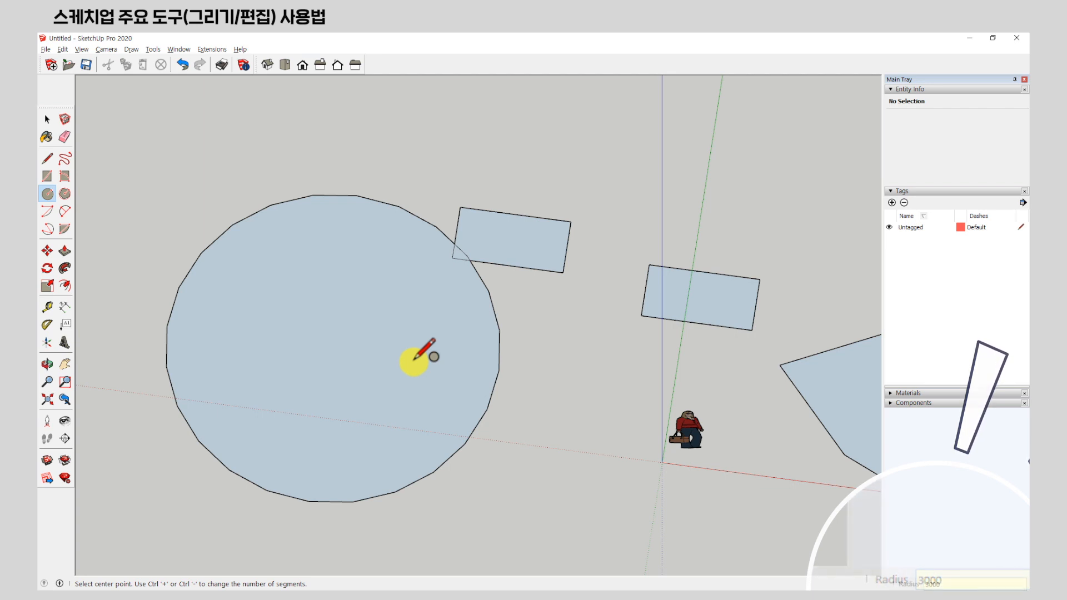
# Draw a 1000 mm line parallel to the red axis in empty space, across that axis from the two rectangles.
pyautogui.click(51, 161)
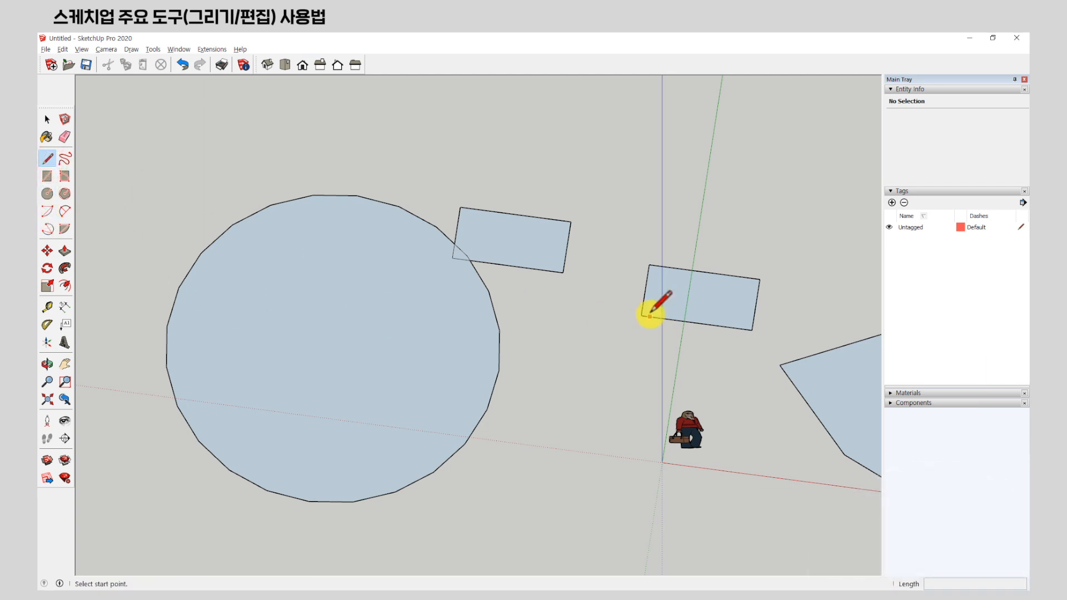
pyautogui.scroll(-5, 659, 305)
pyautogui.scroll(3, 524, 410)
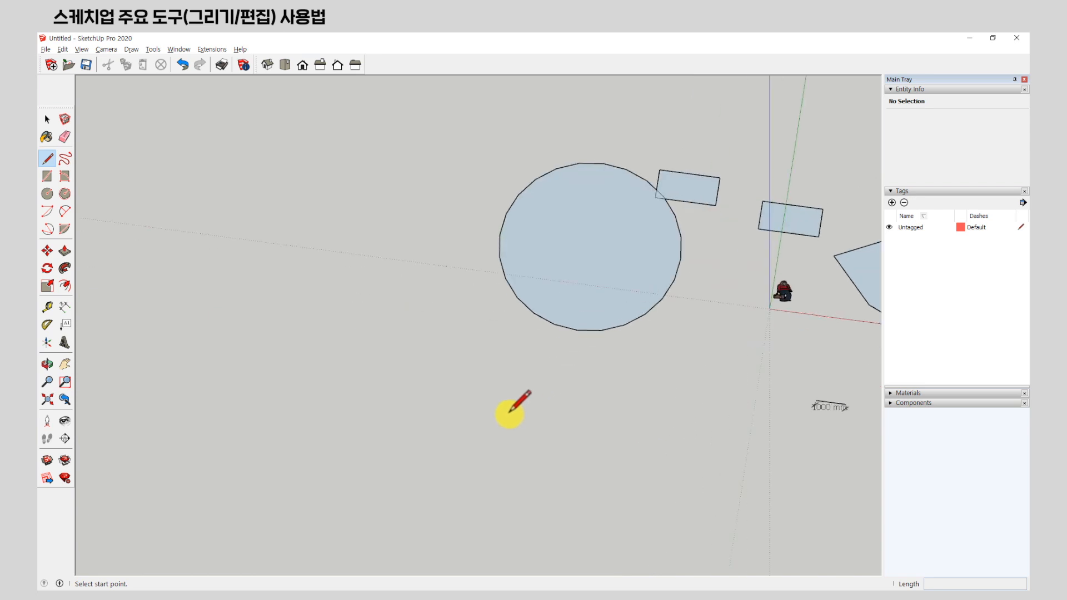
pyautogui.click(483, 397)
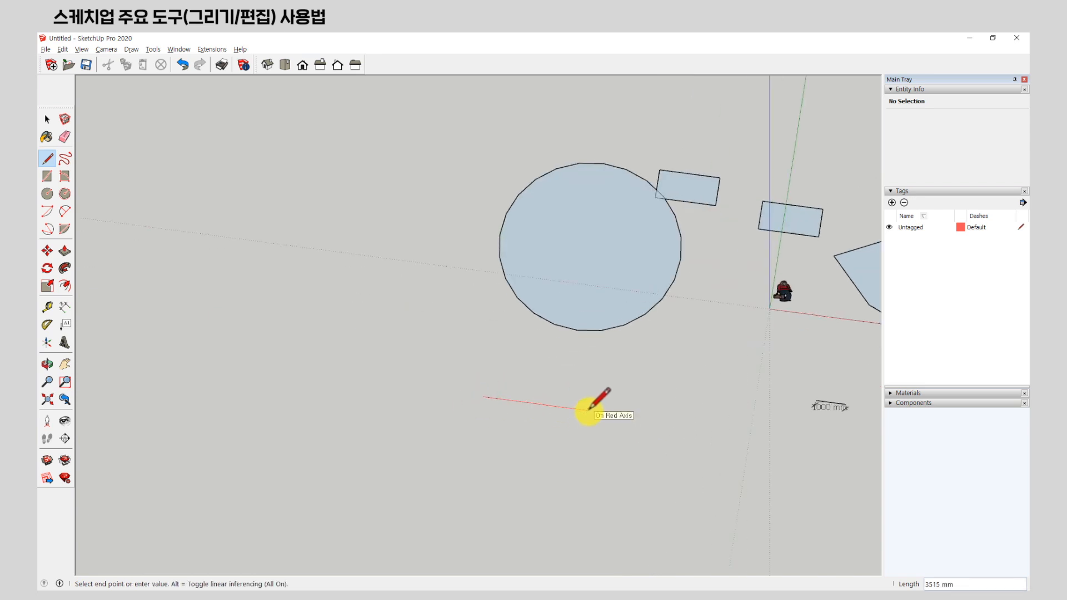
pyautogui.write('5000')
pyautogui.press('Return')
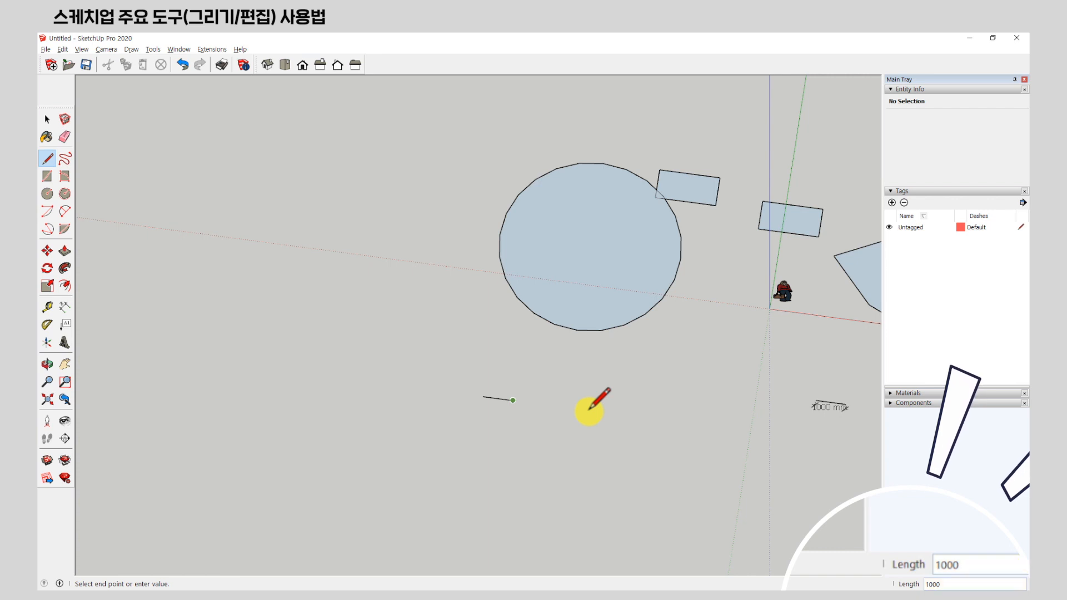
pyautogui.scroll(5, 482, 397)
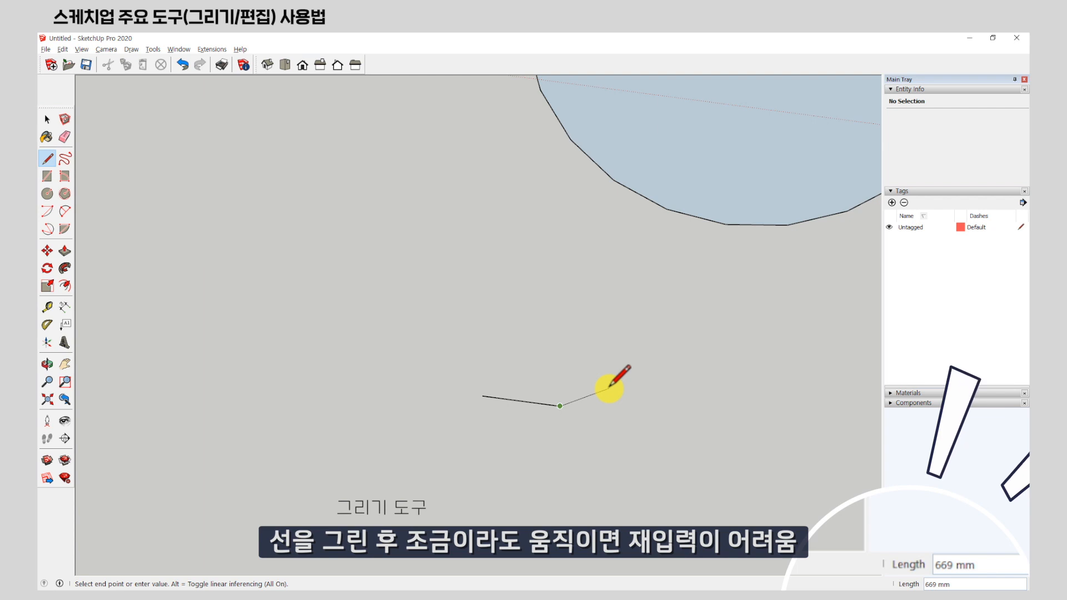
pyautogui.scroll(-5, 586, 383)
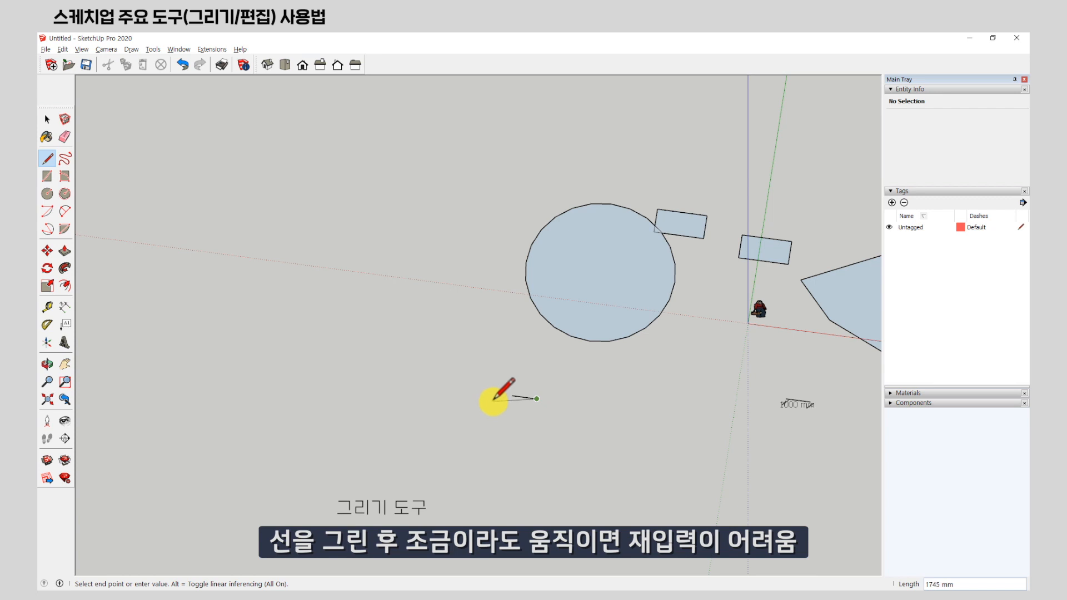
# Draw a center-based arc spanning about 64 degrees in the empty space beyond the short line.
pyautogui.scroll(-3, 493, 278)
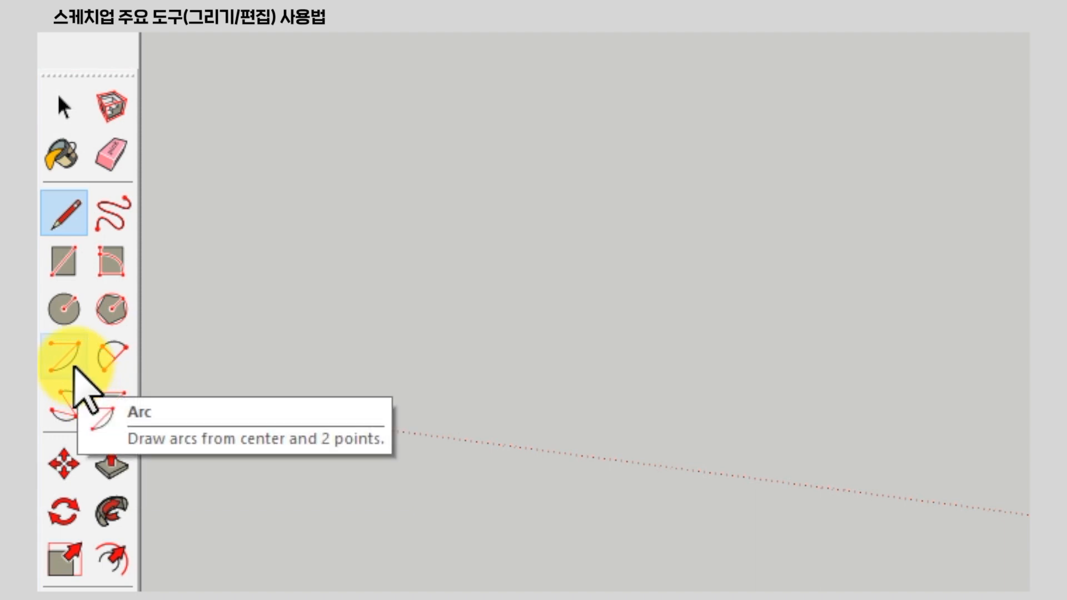
pyautogui.click(74, 367)
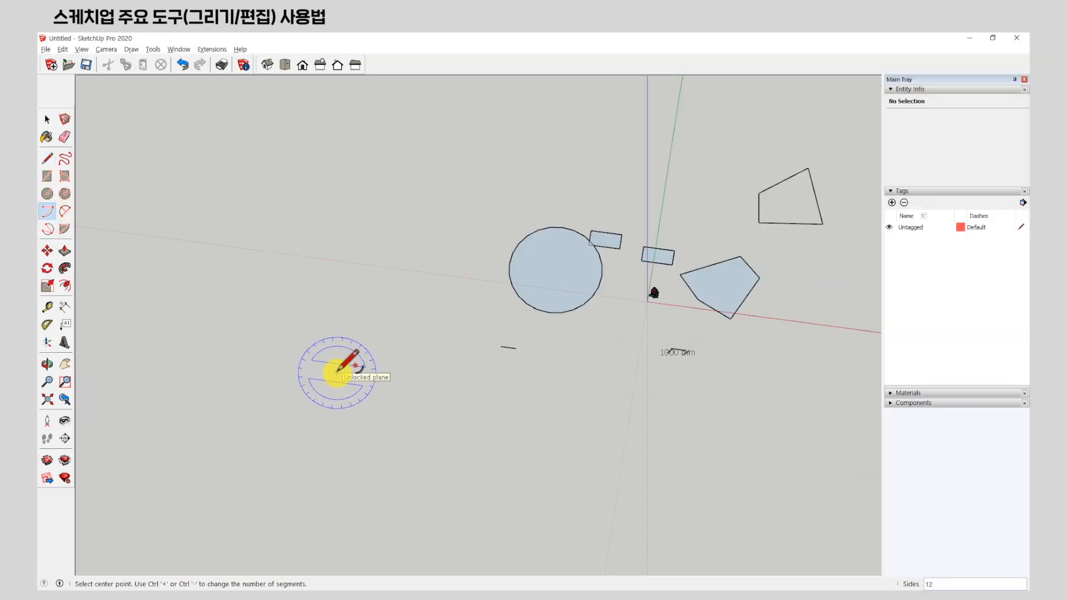
pyautogui.click(338, 371)
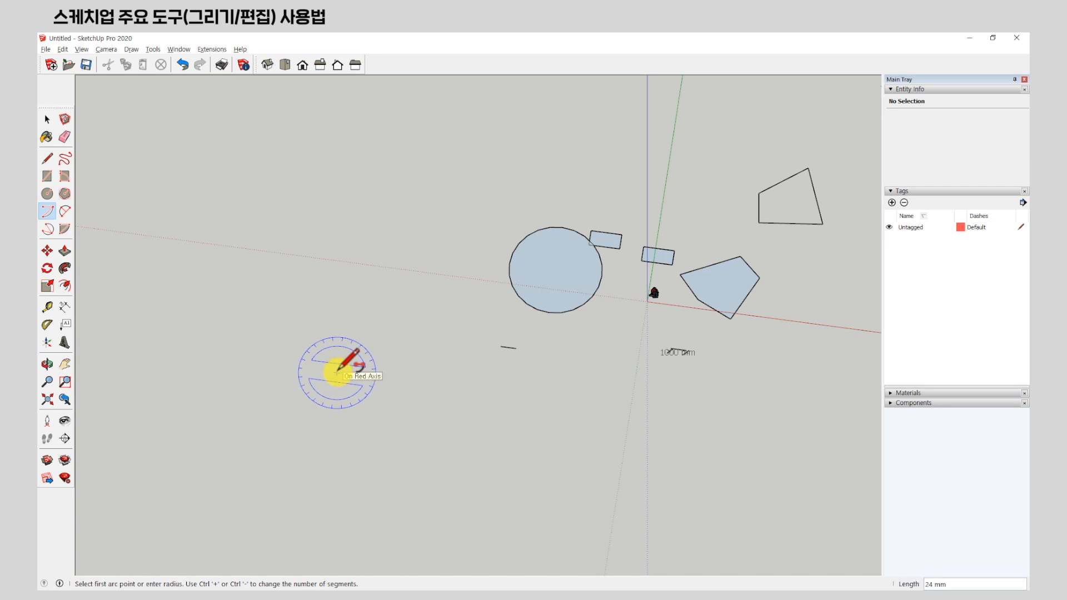
pyautogui.click(415, 382)
pyautogui.click(380, 314)
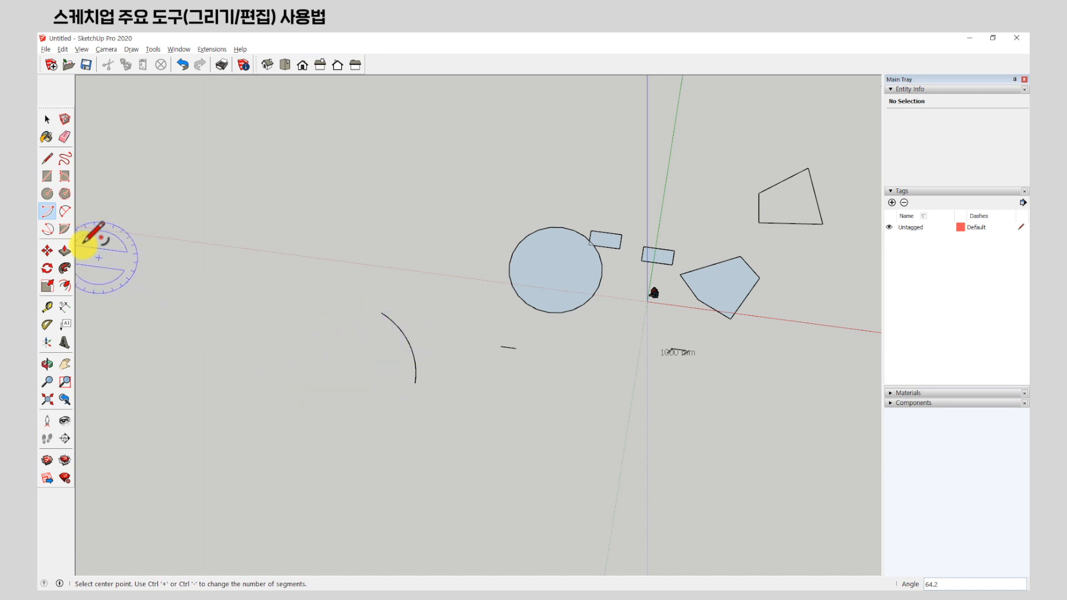
# Draw a filled pie sector near the negative red axis, with one straight edge parallel to that axis.
pyautogui.click(64, 230)
pyautogui.click(320, 242)
pyautogui.click(389, 253)
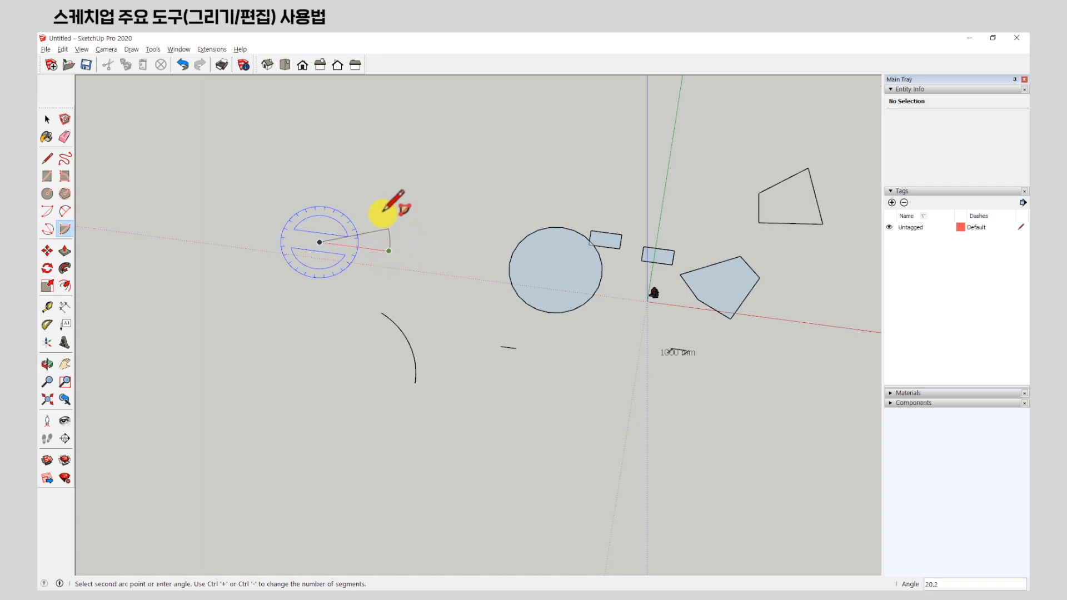
pyautogui.click(373, 200)
pyautogui.scroll(3, 358, 238)
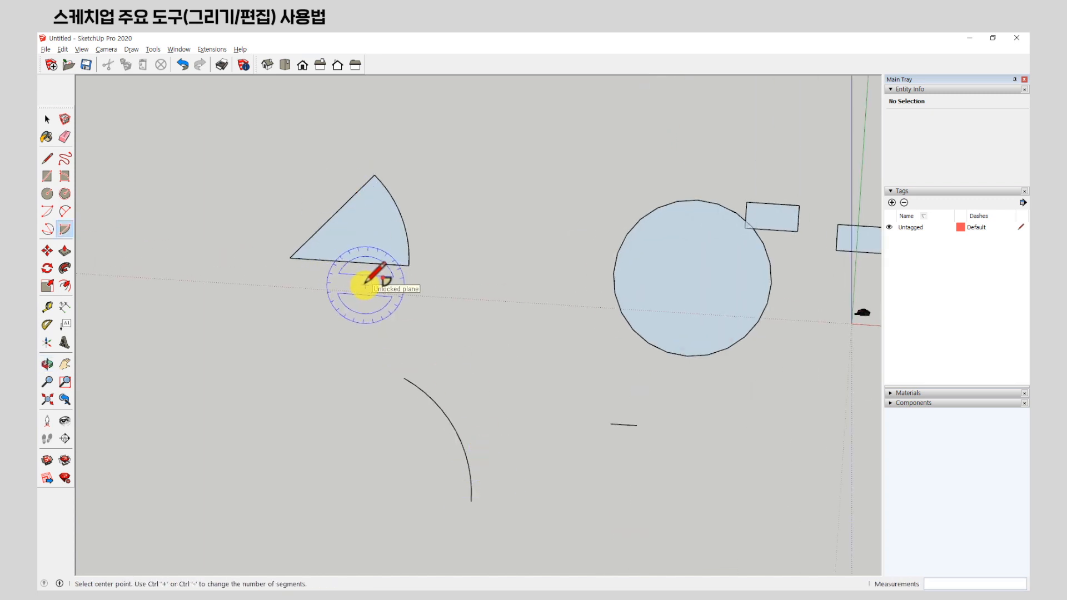
# Draw a large 3 Point Arc near the center-based arc, sweeping most of a full circle.
pyautogui.click(52, 233)
pyautogui.scroll(-5, 469, 248)
pyautogui.click(342, 434)
pyautogui.click(407, 375)
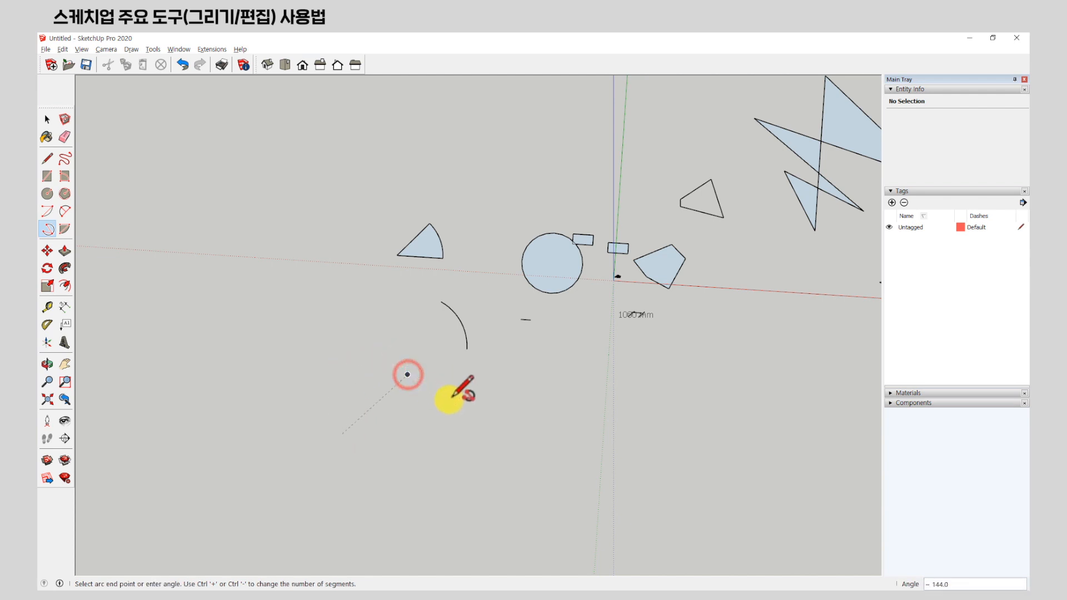
pyautogui.click(405, 511)
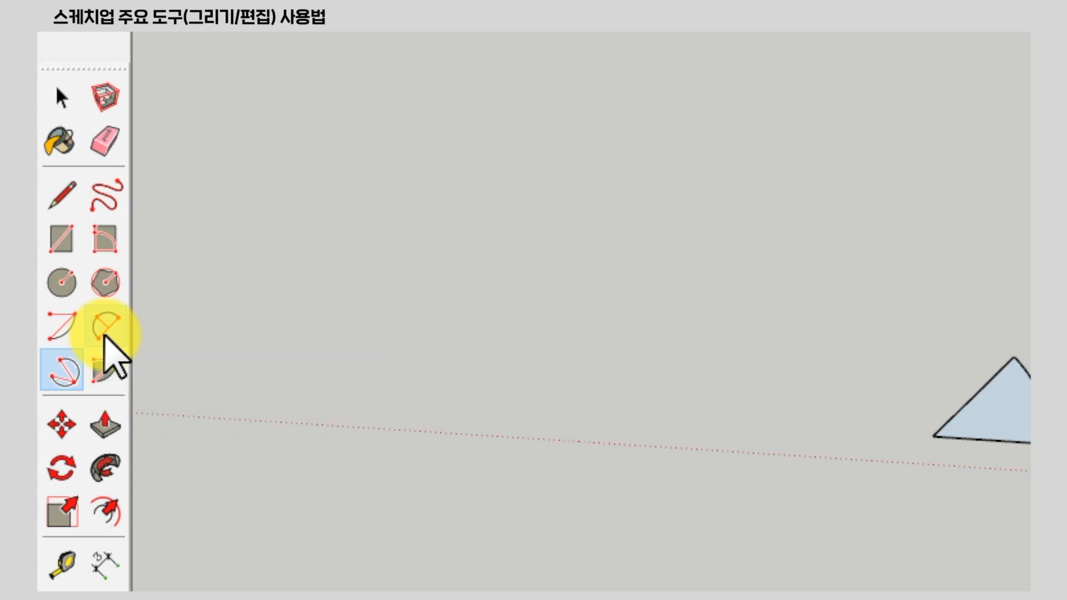
# Draw a 2 Point Arc with a bulge of about 4026 mm in the empty space in front of the dark face.
pyautogui.click(105, 332)
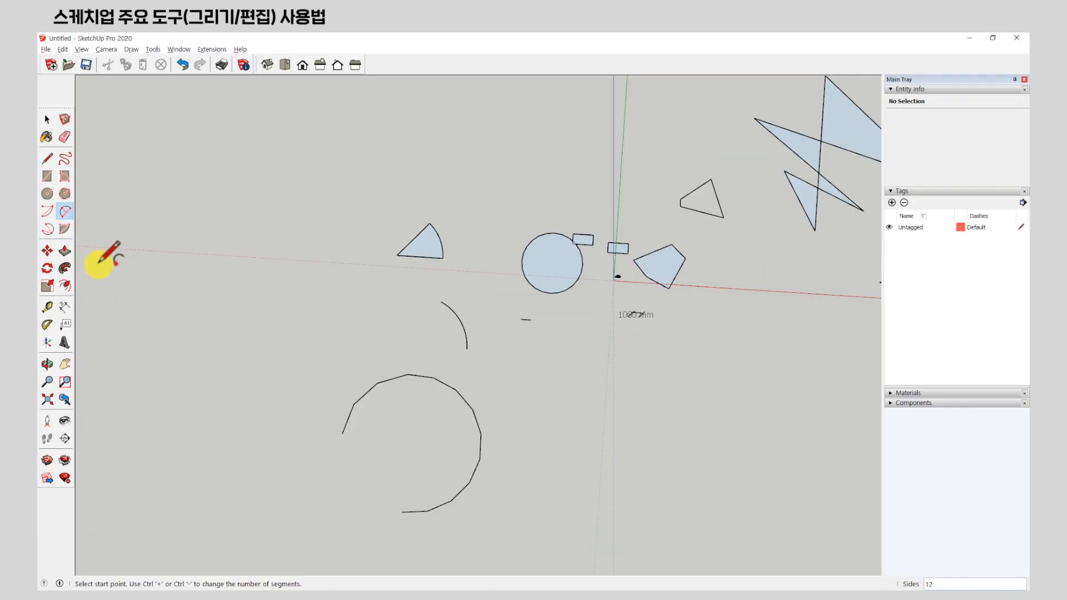
pyautogui.scroll(-3, 107, 231)
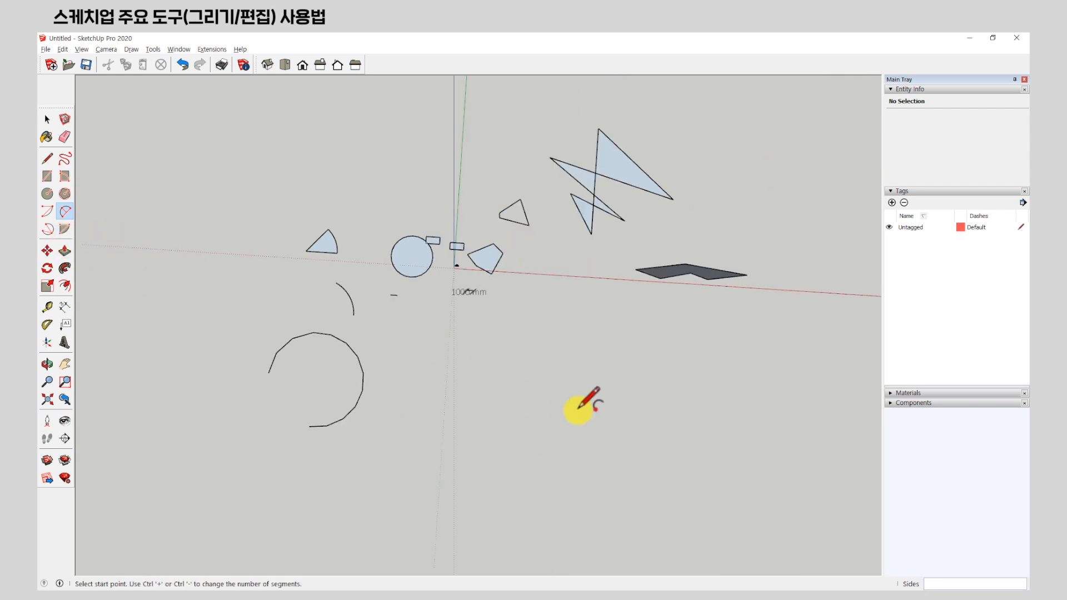
pyautogui.scroll(4, 508, 357)
pyautogui.click(471, 328)
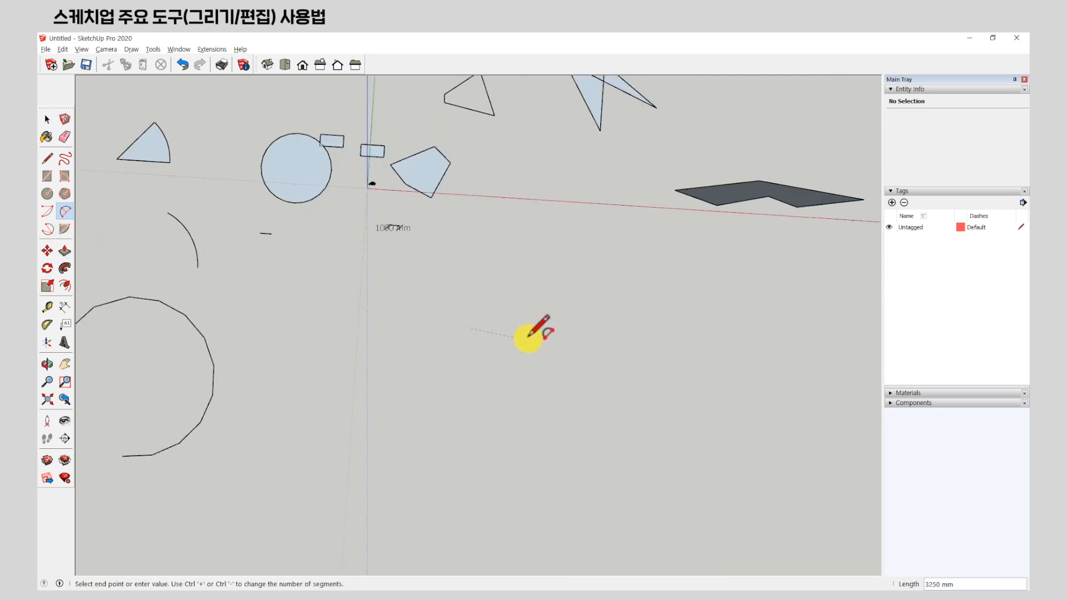
pyautogui.click(600, 336)
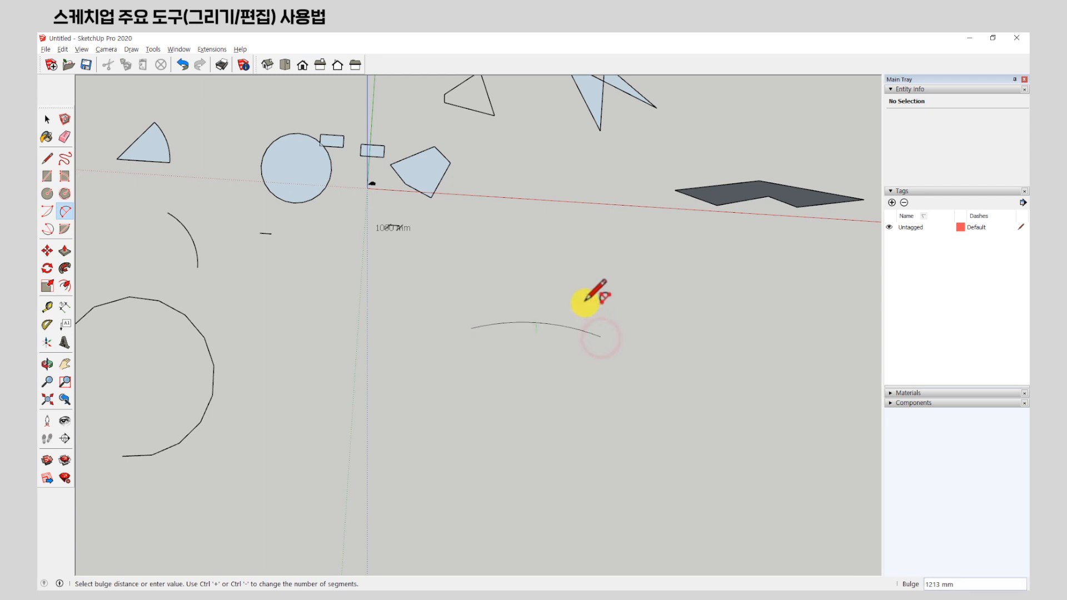
pyautogui.click(580, 287)
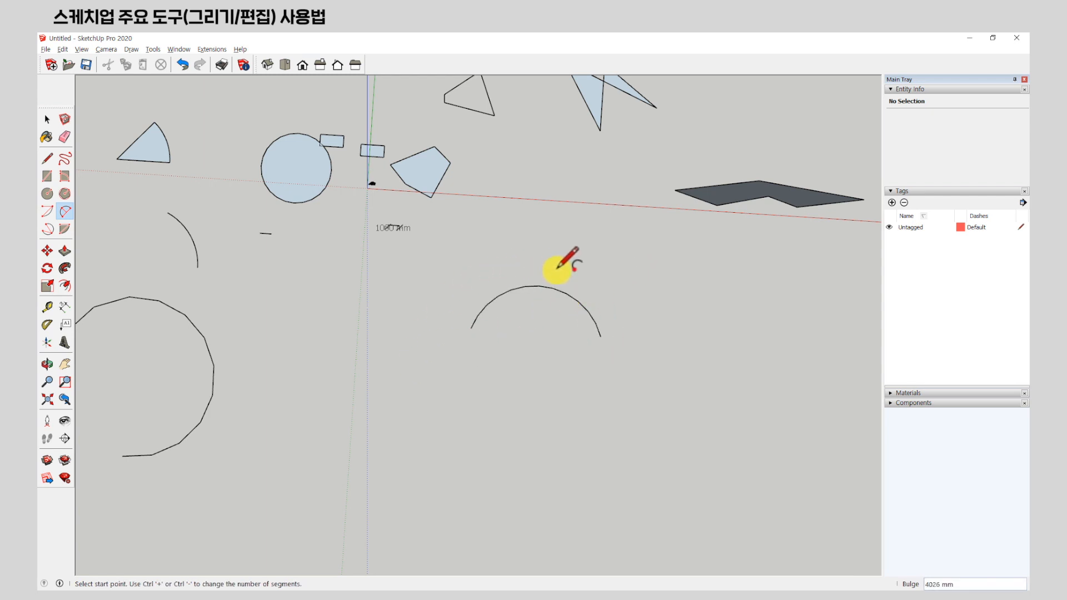
pyautogui.scroll(-3, 373, 362)
pyautogui.moveTo(357, 345); pyautogui.dragTo(379, 319, button='middle')
pyautogui.scroll(5, 439, 317)
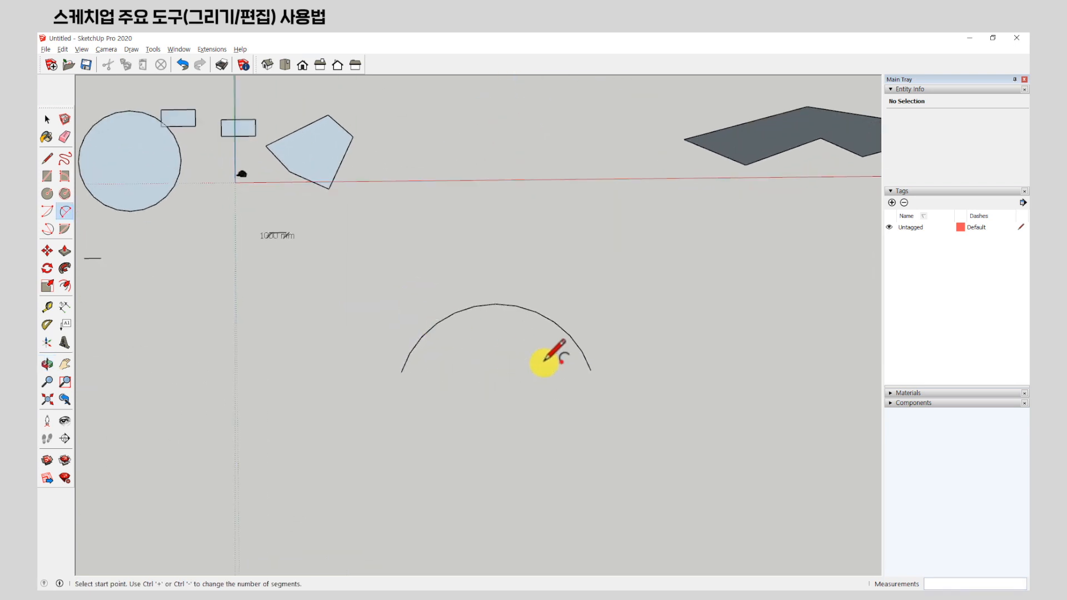
pyautogui.click(590, 368)
pyautogui.scroll(-3, 221, 345)
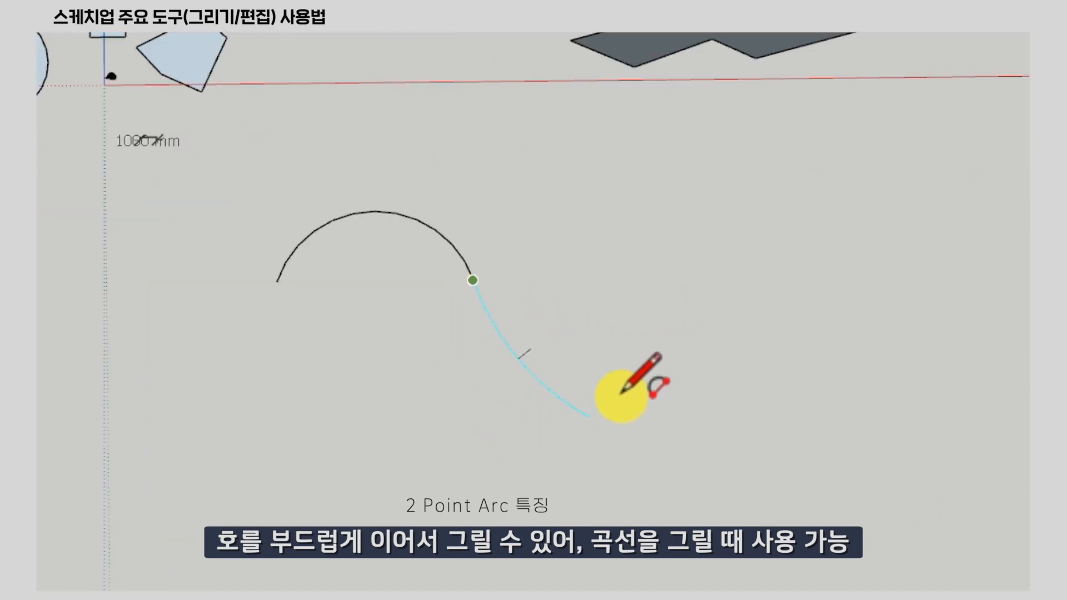
pyautogui.press('Escape')
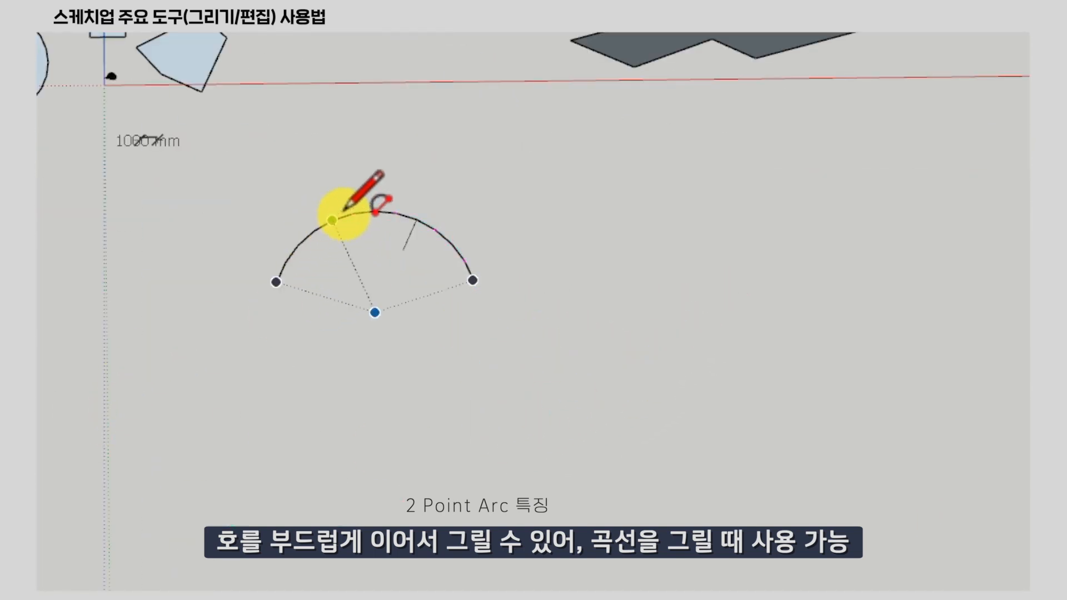
# Continue from the end of the 2 Point Arc with a tangent arc that curves the opposite way, forming an S-shape.
pyautogui.click(472, 280)
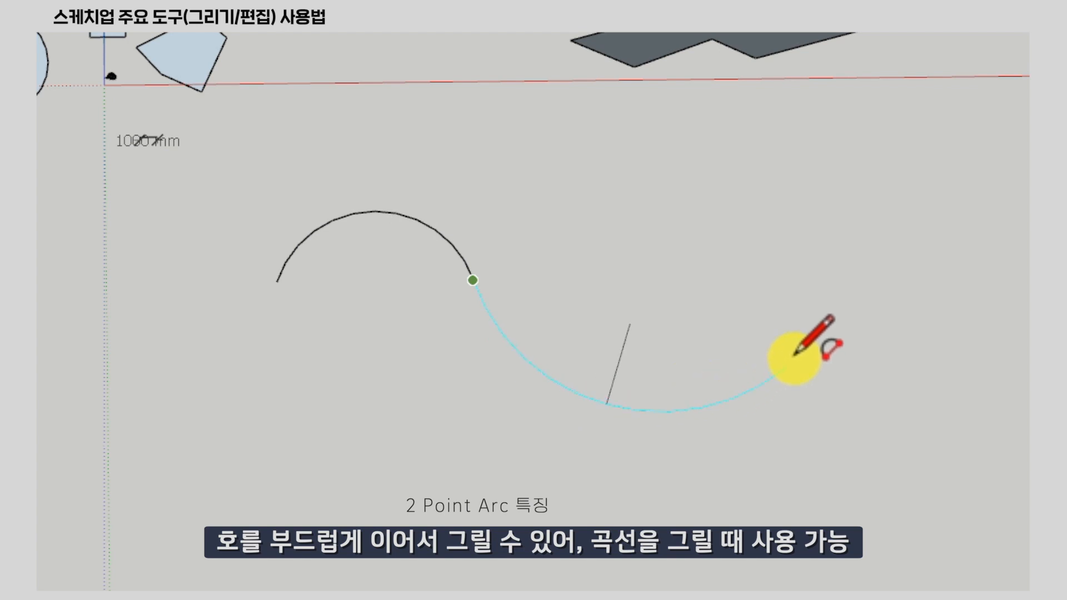
pyautogui.click(794, 321)
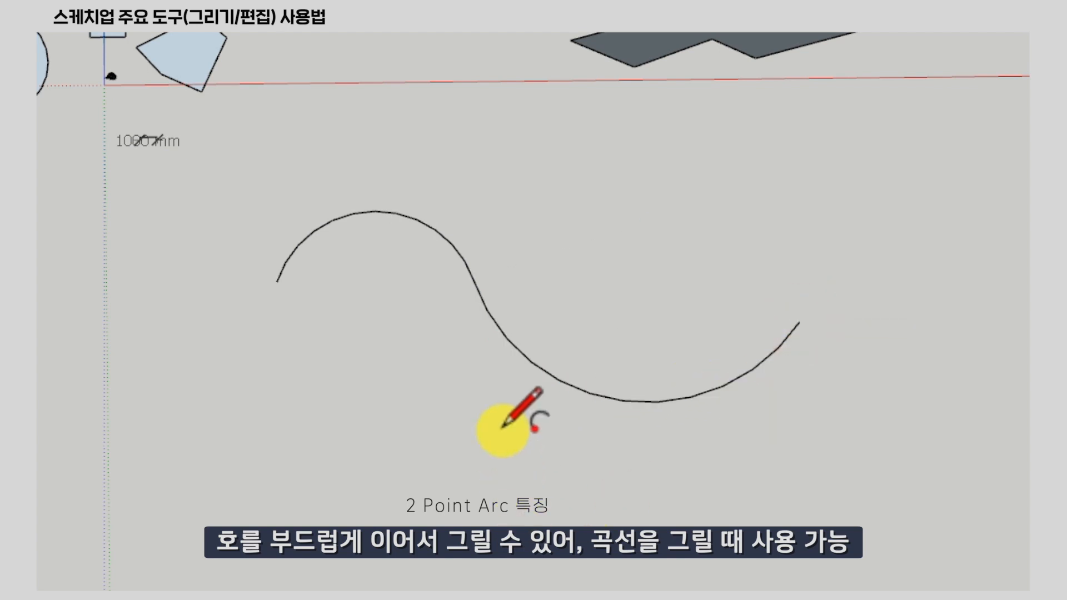
pyautogui.scroll(5, 500, 344)
pyautogui.scroll(-5, 497, 346)
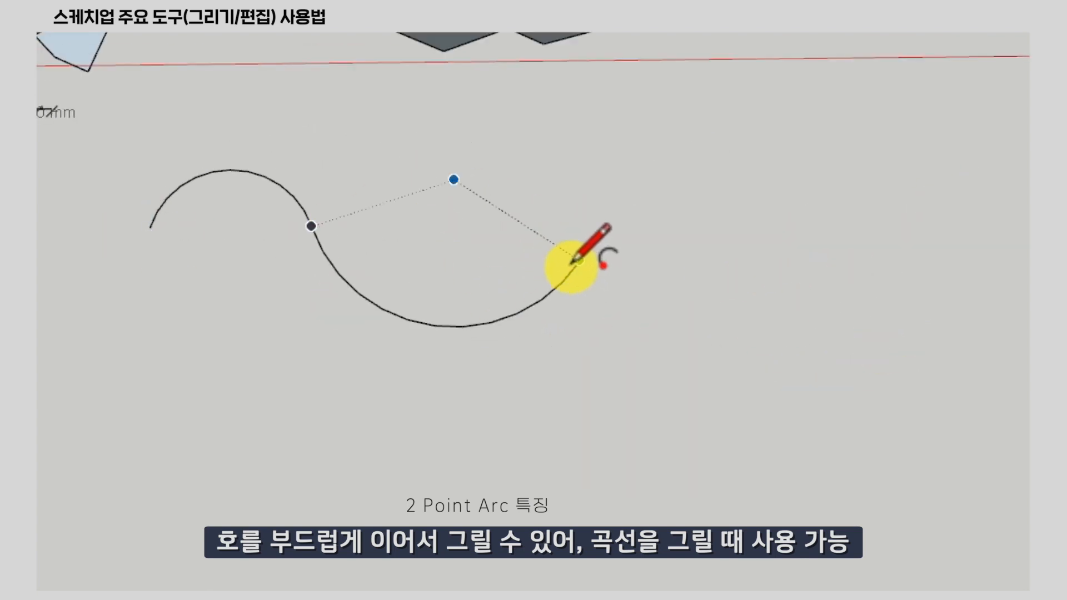
# Extend the S-curve with two more tangent arcs that form a crest and loop round into a large bend.
pyautogui.click(578, 262)
pyautogui.click(852, 221)
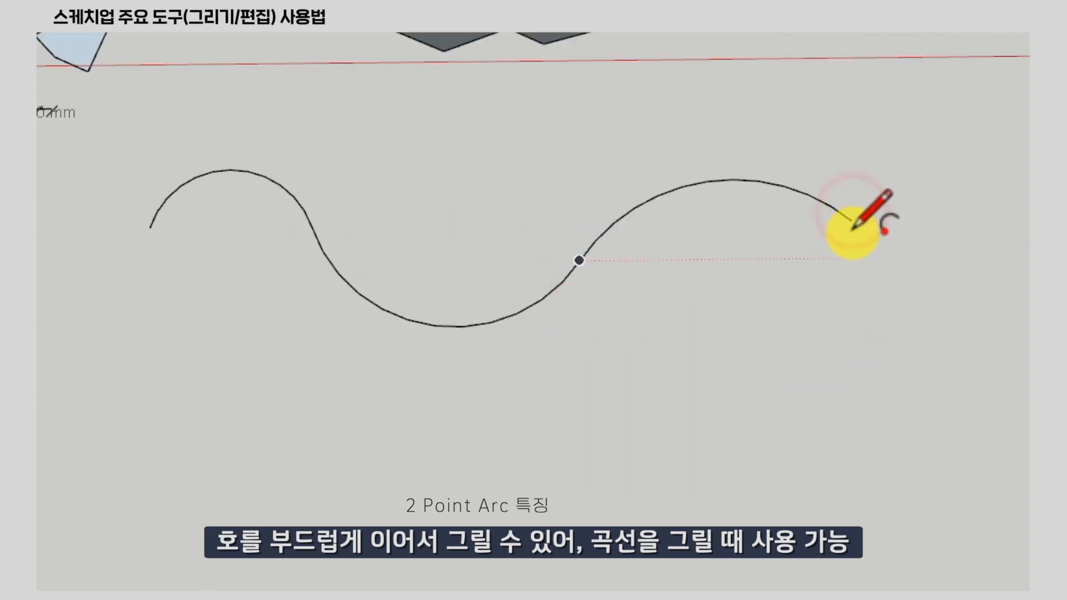
pyautogui.click(851, 220)
pyautogui.click(758, 510)
# Finish the large bend and continue it with a nearly straight tangent arc running back beneath the S-curve.
pyautogui.click(758, 509)
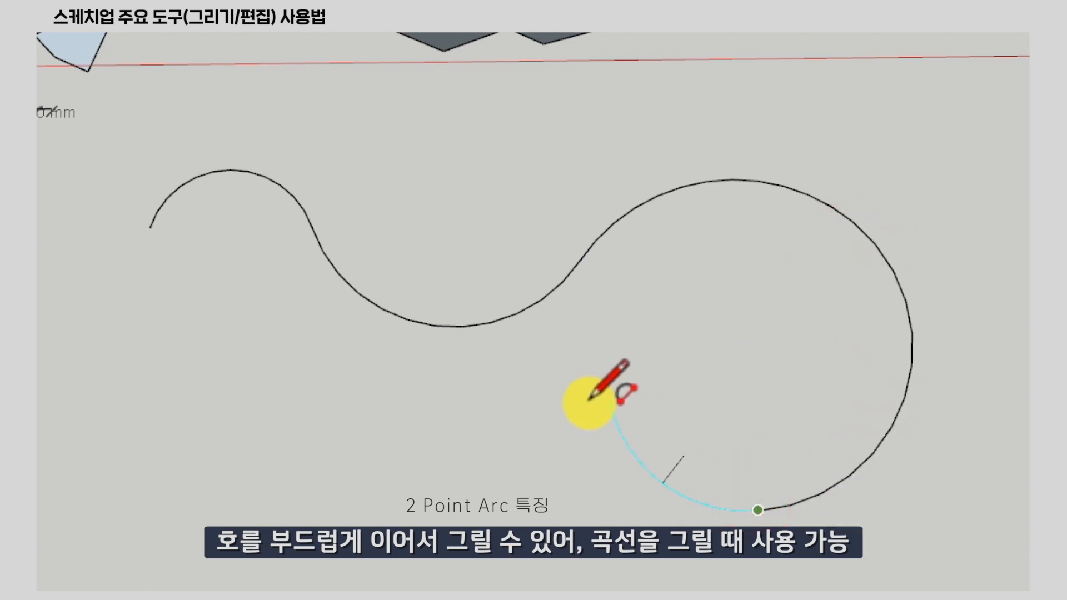
pyautogui.click(441, 511)
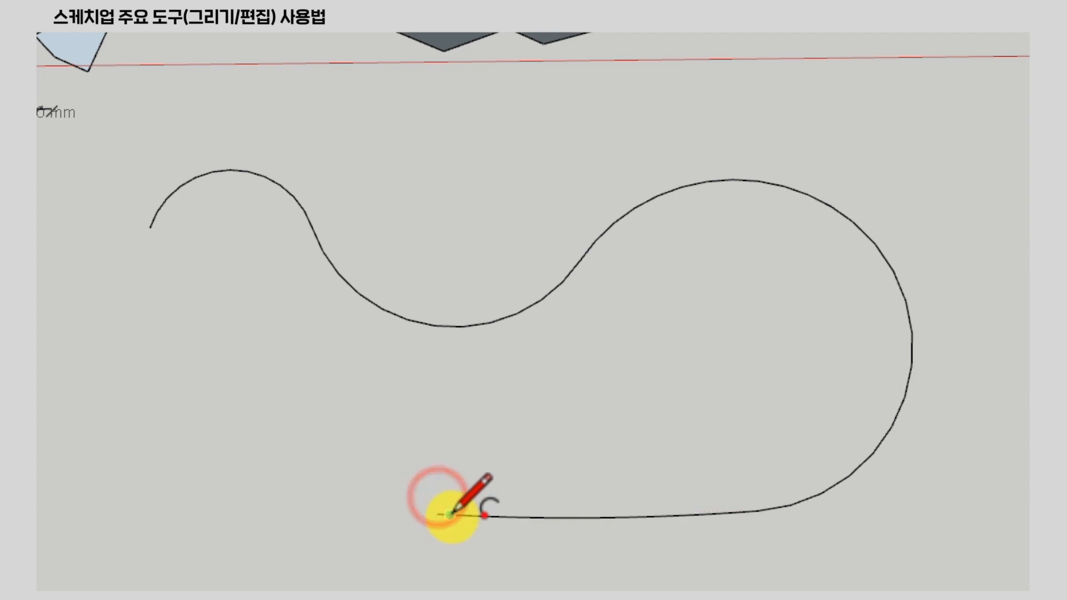
pyautogui.click(410, 487)
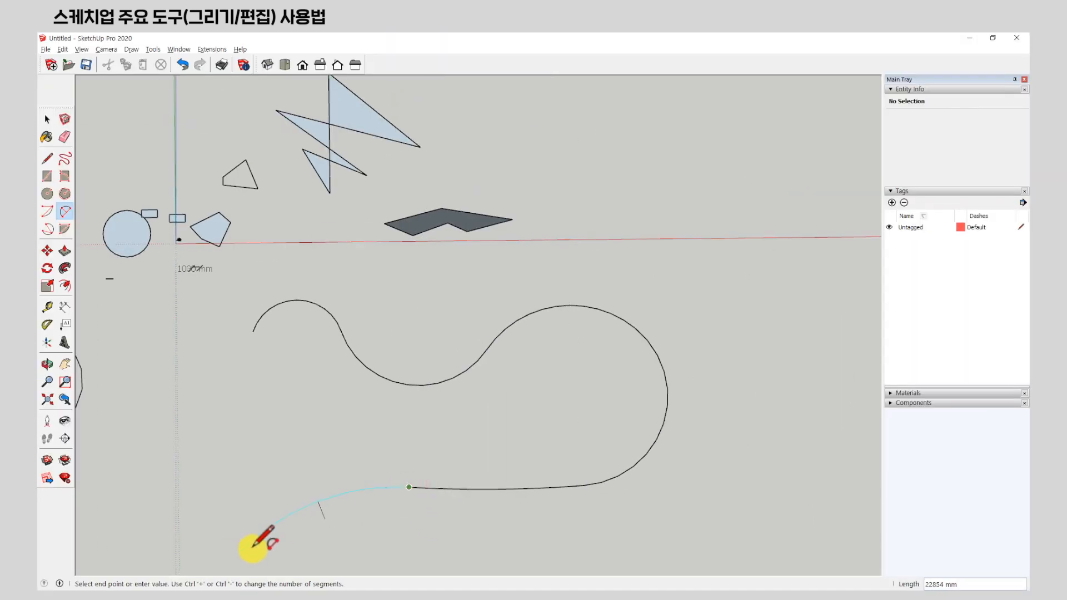
# Add tangent arcs that form a rounded lobe and return to the curve's start point, closing it into a face.
pyautogui.click(355, 525)
pyautogui.click(347, 528)
pyautogui.doubleClick(240, 510)
pyautogui.click(239, 510)
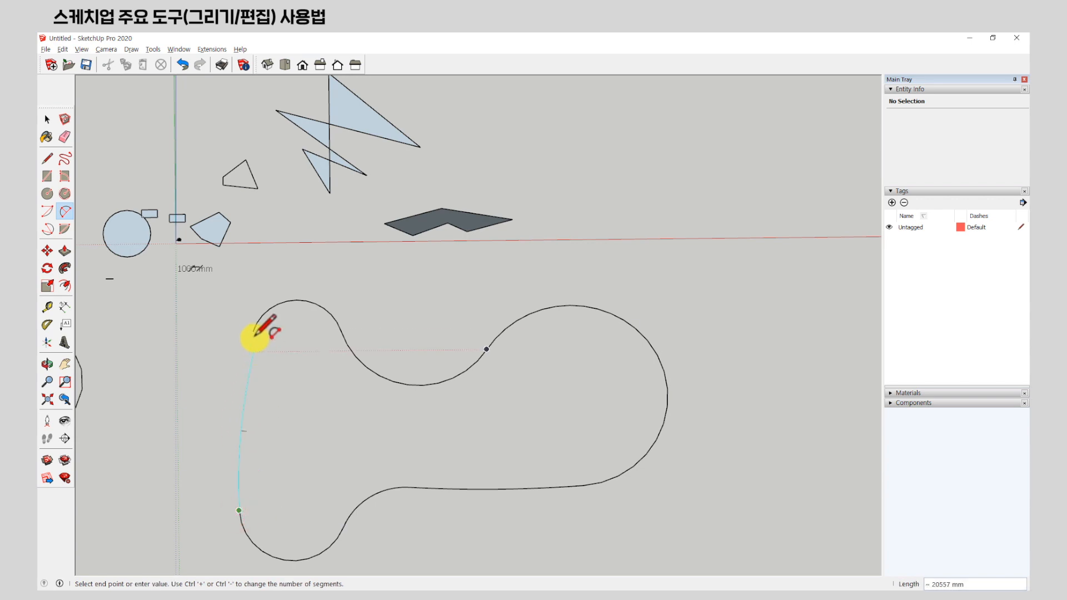
pyautogui.click(251, 330)
# Draw a 2 Point Arc with a bulge of about 6144 mm near the red axis, and continue it with a tangent arc about 15519 mm long.
pyautogui.moveTo(591, 453); pyautogui.dragTo(467, 364, button='middle')
pyautogui.scroll(-2, 374, 317)
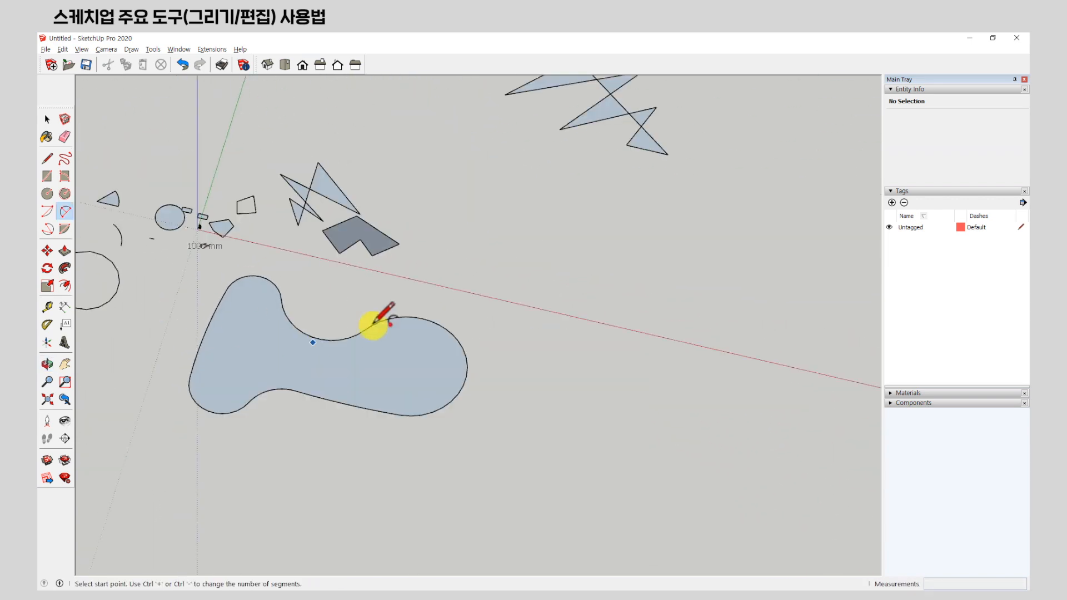
pyautogui.scroll(5, 547, 275)
pyautogui.click(537, 285)
pyautogui.click(627, 305)
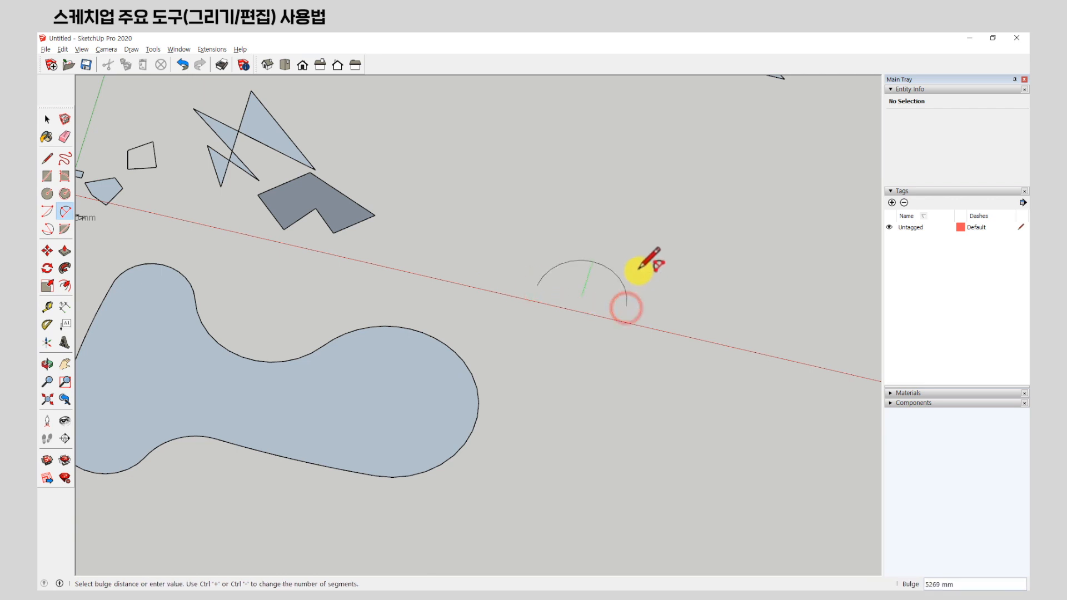
pyautogui.click(639, 267)
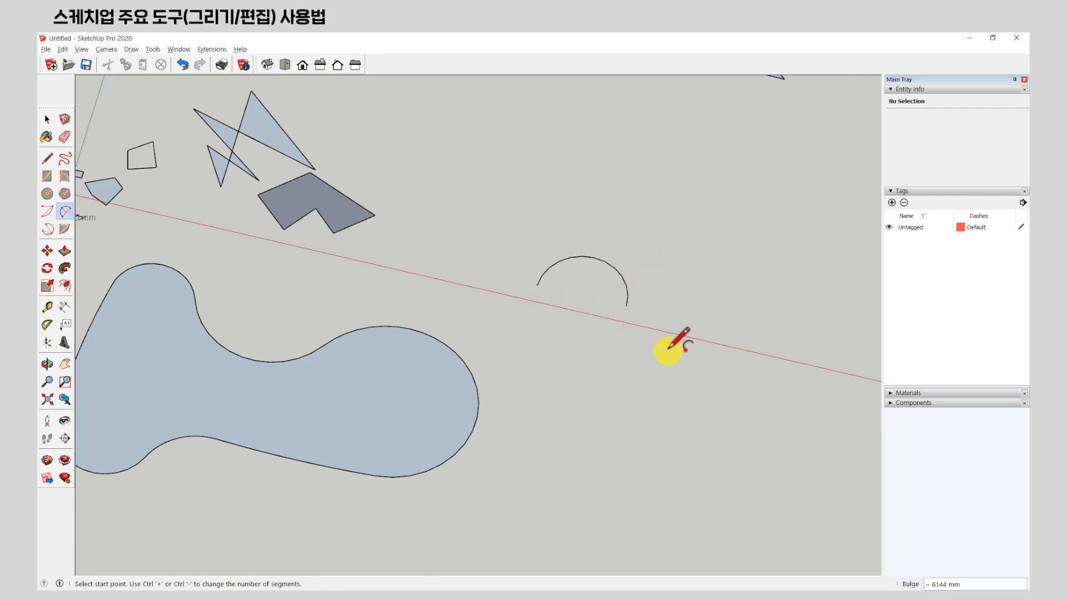
pyautogui.click(627, 305)
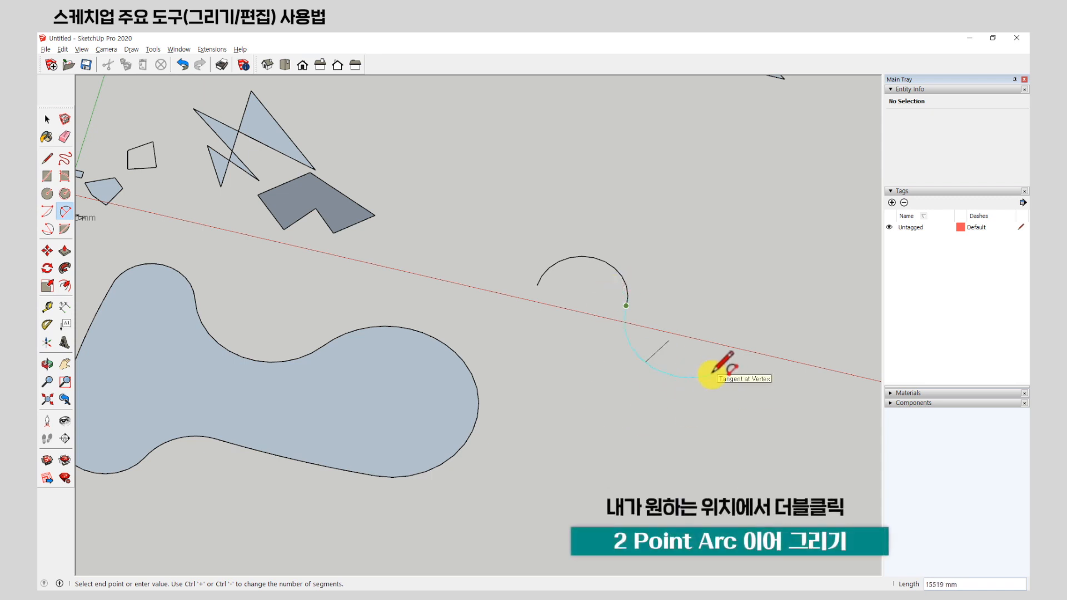
pyautogui.doubleClick(711, 376)
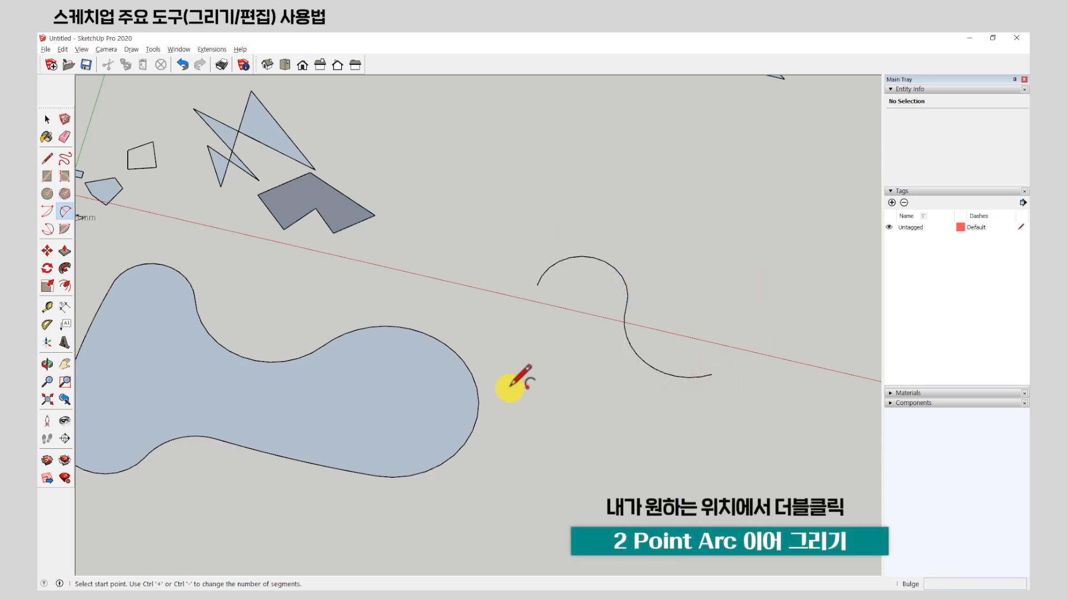
# Draw a second S-curve in front of the first, from a 2 Point Arc and a tangent arc about 17282 mm long.
pyautogui.click(526, 434)
pyautogui.click(612, 434)
pyautogui.click(603, 405)
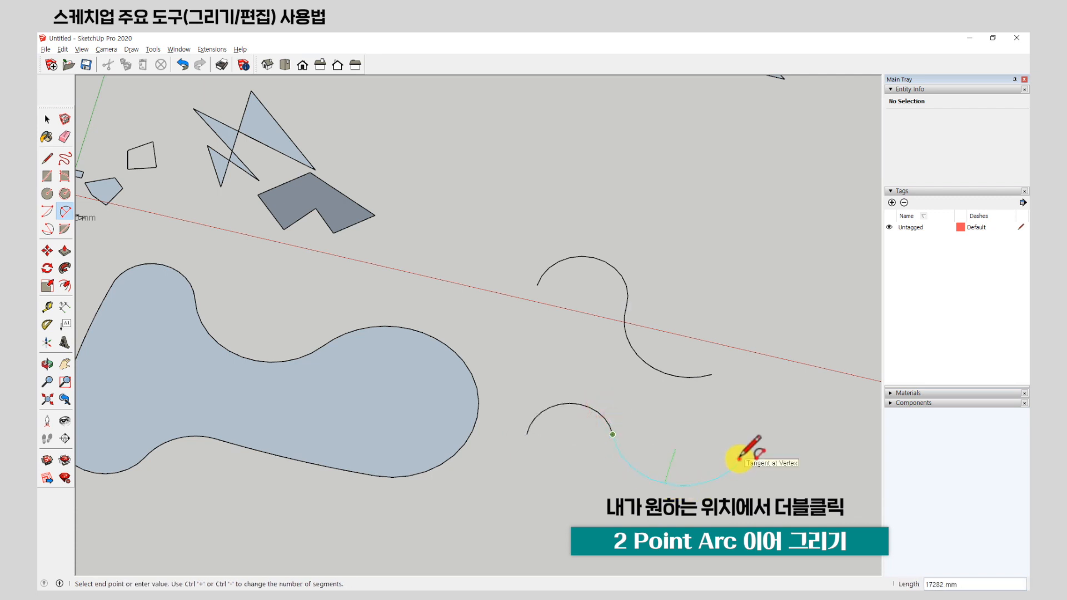
pyautogui.doubleClick(739, 458)
# Draw a large, roughly square rectangle in the empty space in front of the curved face.
pyautogui.moveTo(507, 291)
pyautogui.mouseDown(button='middle')
pyautogui.moveTo(543, 386)
pyautogui.moveTo(518, 293)
pyautogui.moveTo(424, 234)
pyautogui.mouseUp(button='middle')
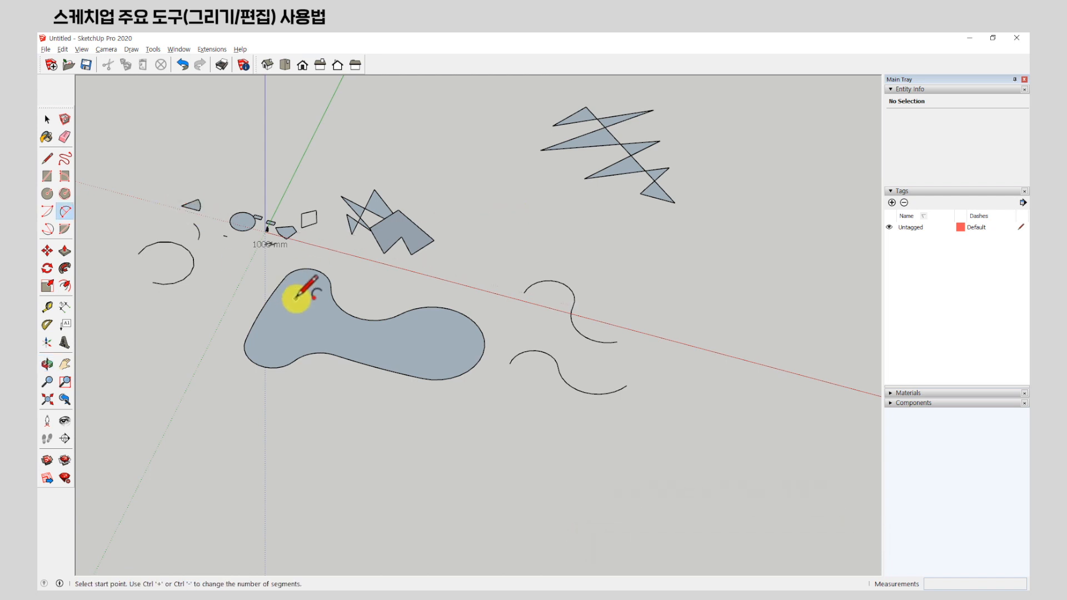
pyautogui.click(47, 176)
pyautogui.scroll(-3, 445, 316)
pyautogui.scroll(3, 464, 374)
pyautogui.click(456, 387)
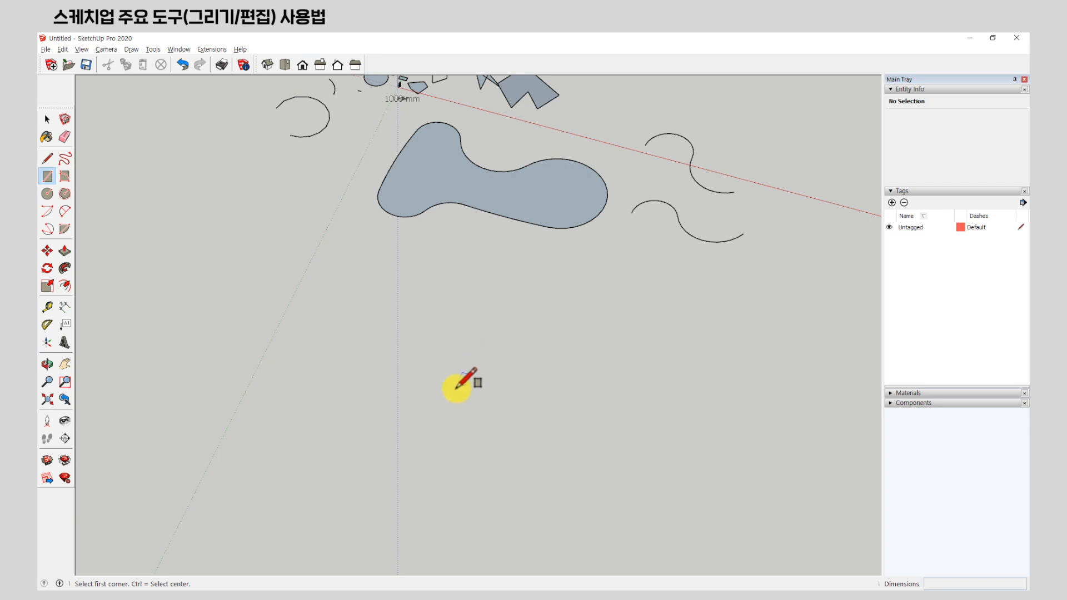
pyautogui.click(667, 312)
# Round the rectangle's first corner with a 2 Point Arc tangent to both adjoining edges.
pyautogui.scroll(4, 595, 483)
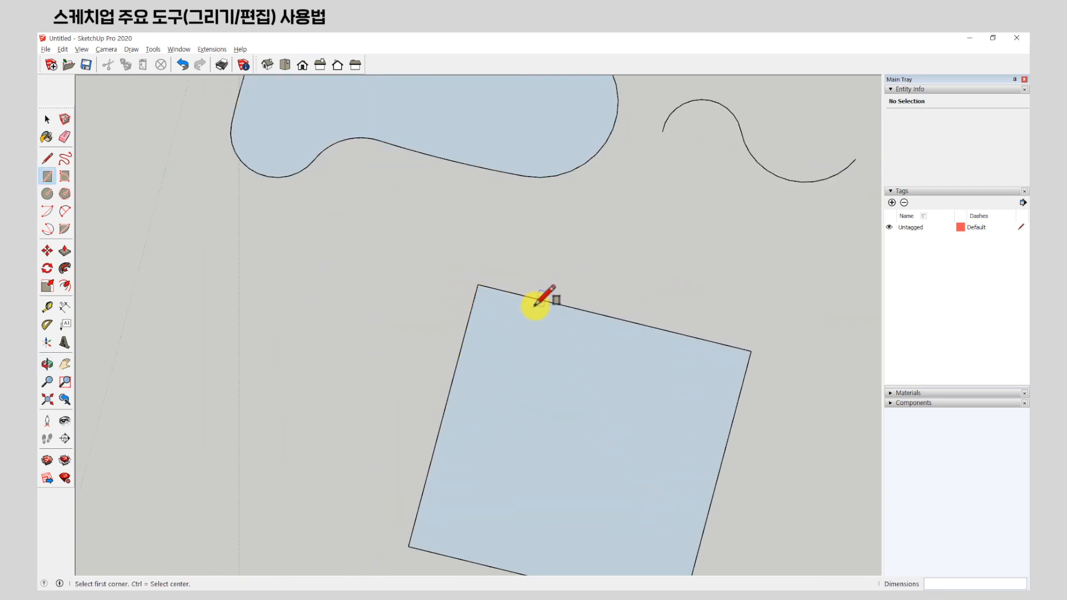
pyautogui.click(65, 211)
pyautogui.scroll(3, 466, 317)
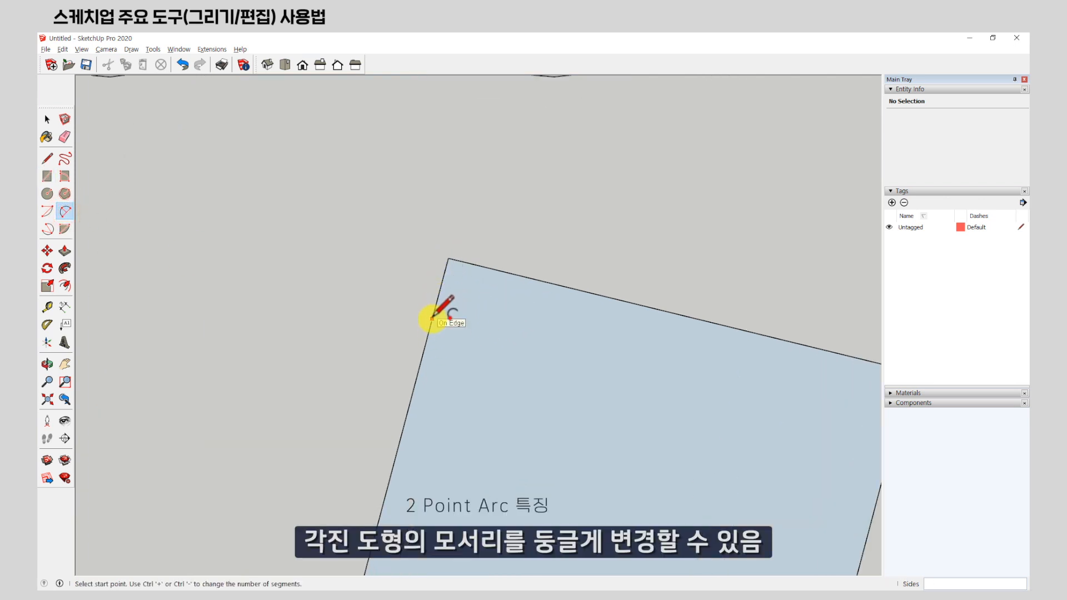
pyautogui.click(432, 318)
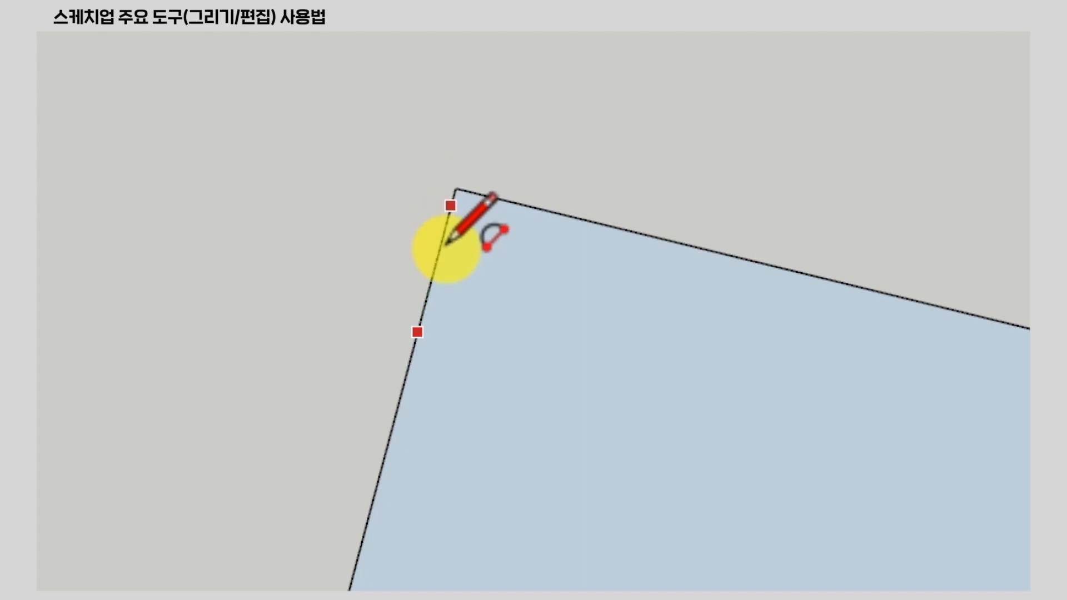
pyautogui.click(604, 224)
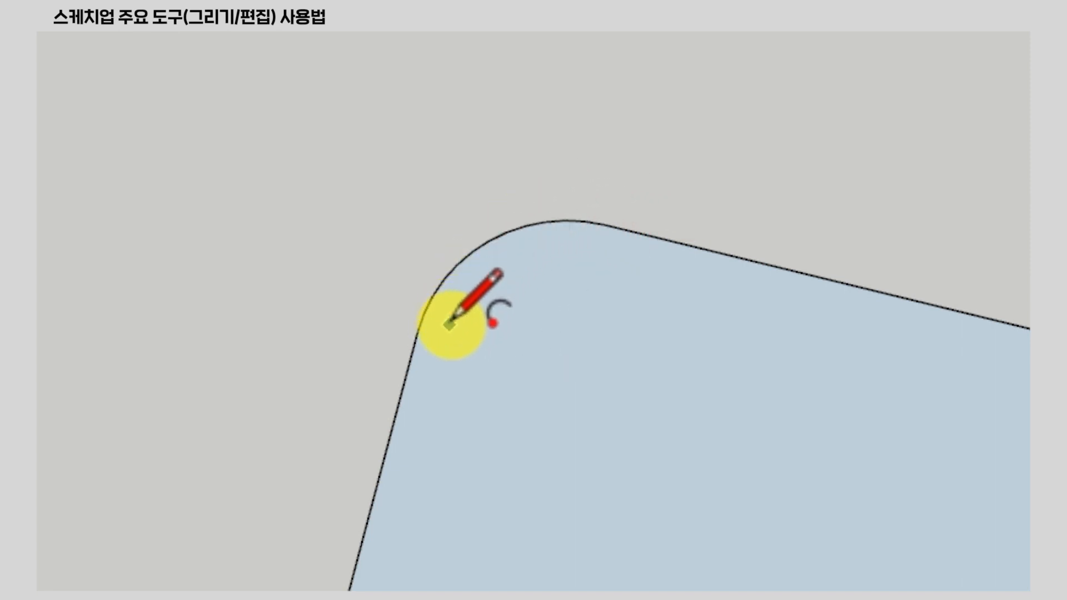
# Round two more corners of the rectangle with tangent 2 Point Arcs, skipping the fourth corner.
pyautogui.scroll(-3, 9, 55)
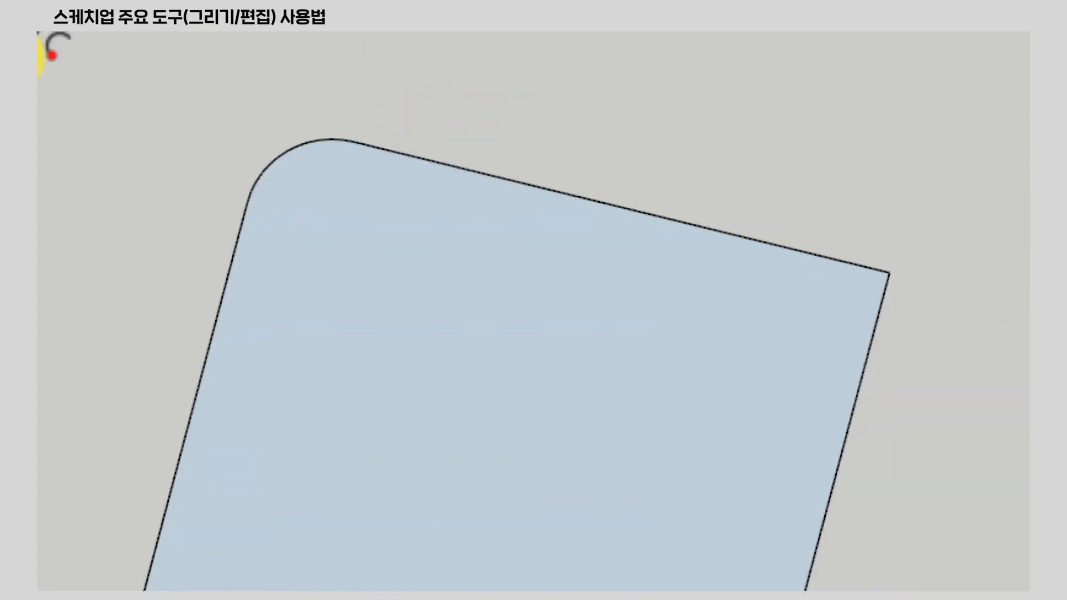
pyautogui.click(793, 249)
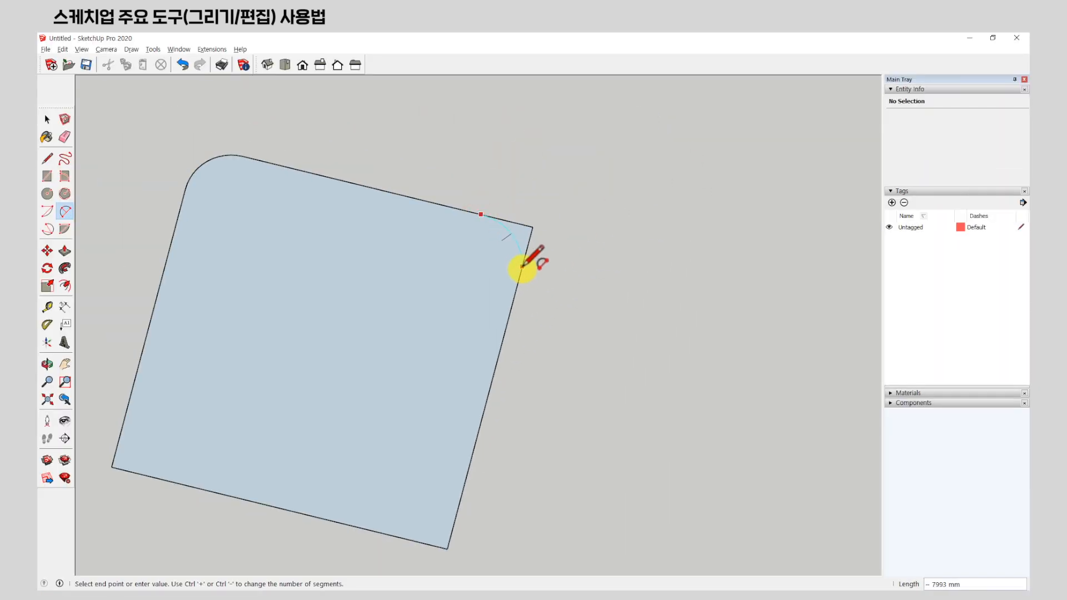
pyautogui.click(520, 273)
pyautogui.scroll(-3, 534, 250)
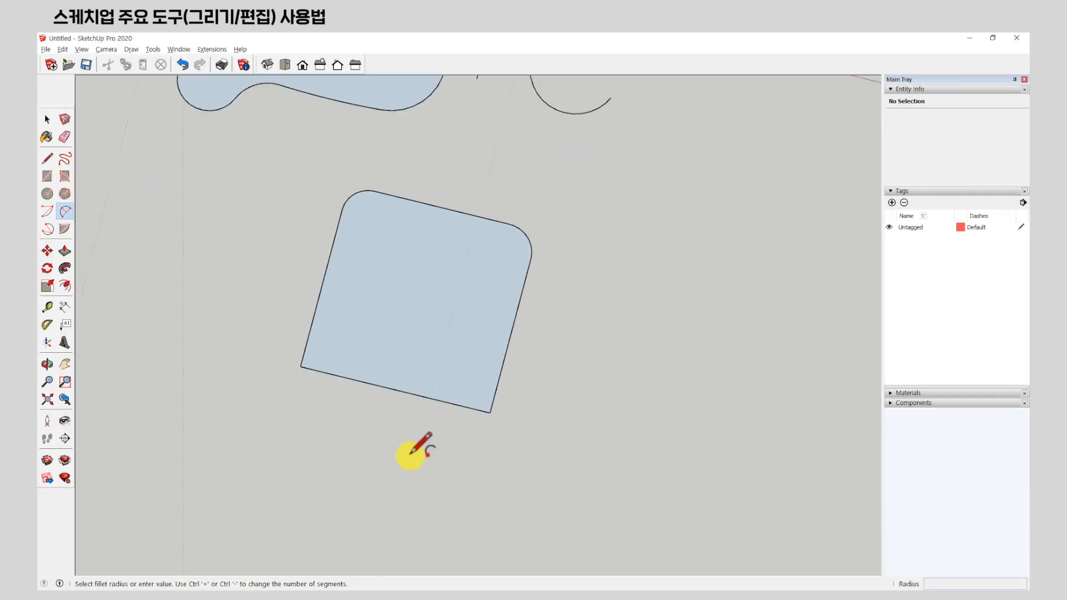
pyautogui.scroll(2, 410, 454)
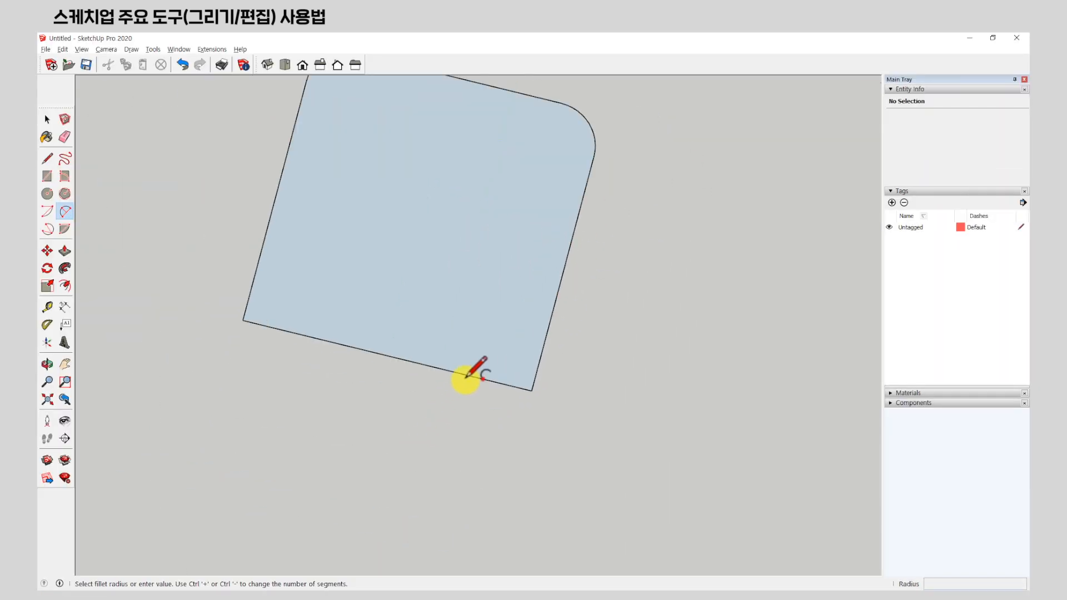
pyautogui.click(550, 330)
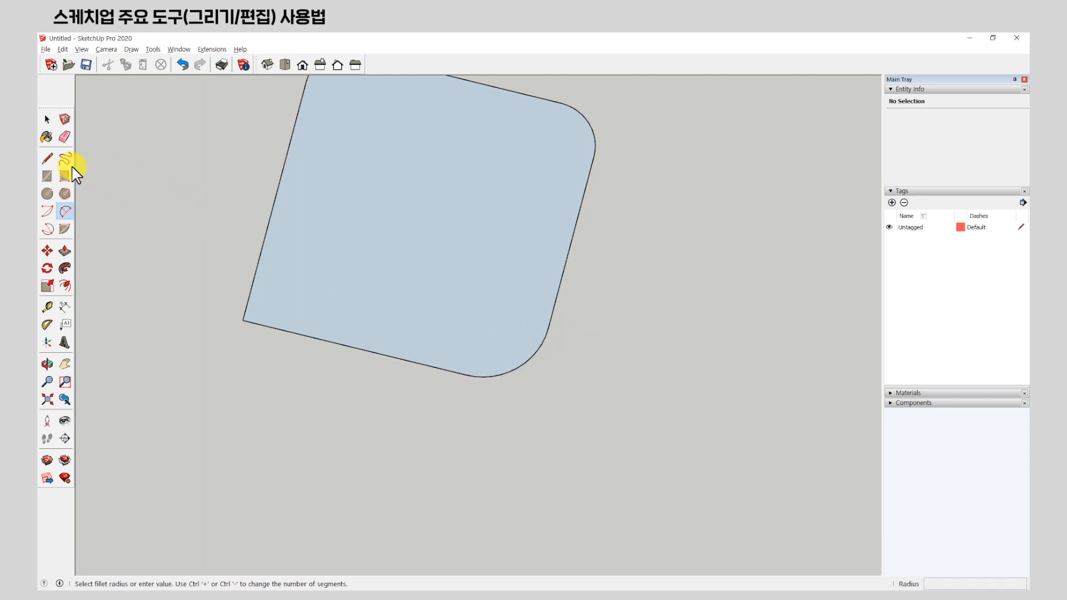
# In top view, draw a staircase-shaped line of four segments beside the rounded rectangle, its first horizontal segment about 20878 mm long.
pyautogui.click(47, 159)
pyautogui.scroll(-4, 299, 372)
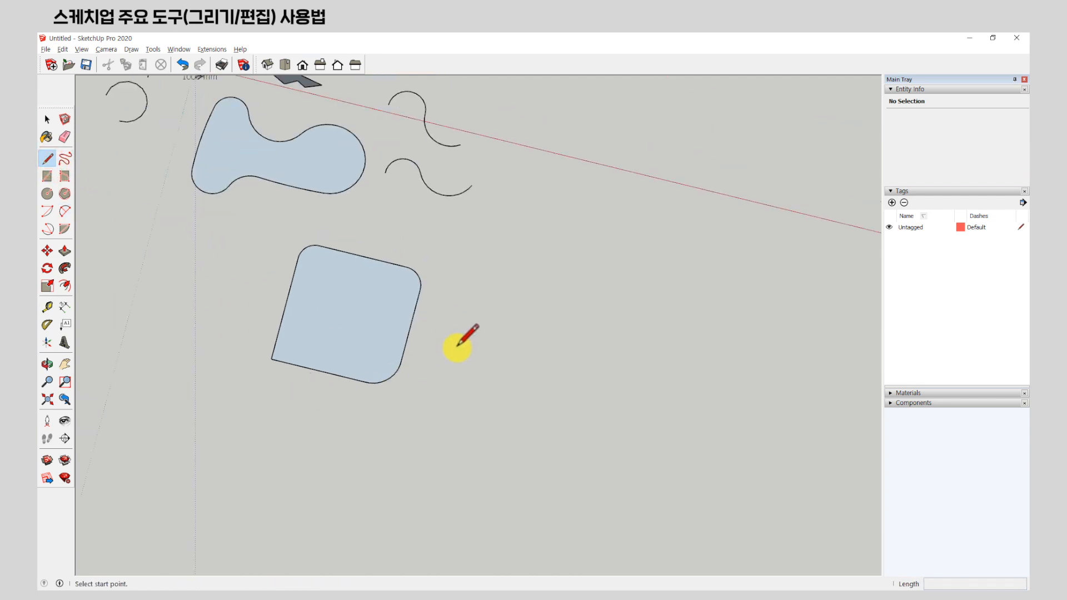
pyautogui.click(286, 65)
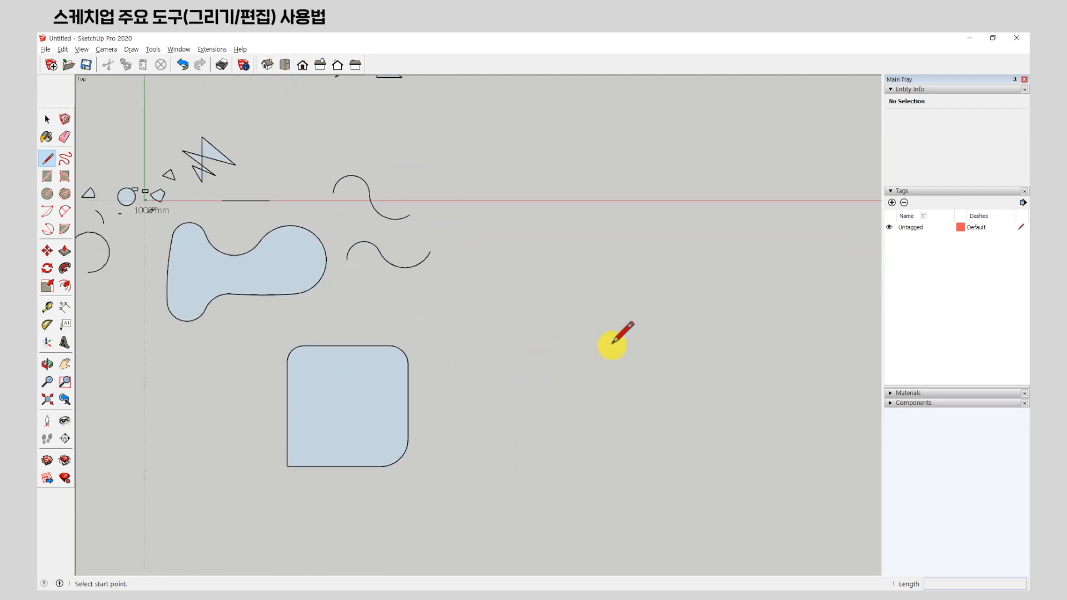
pyautogui.click(513, 276)
pyautogui.click(512, 358)
pyautogui.click(573, 358)
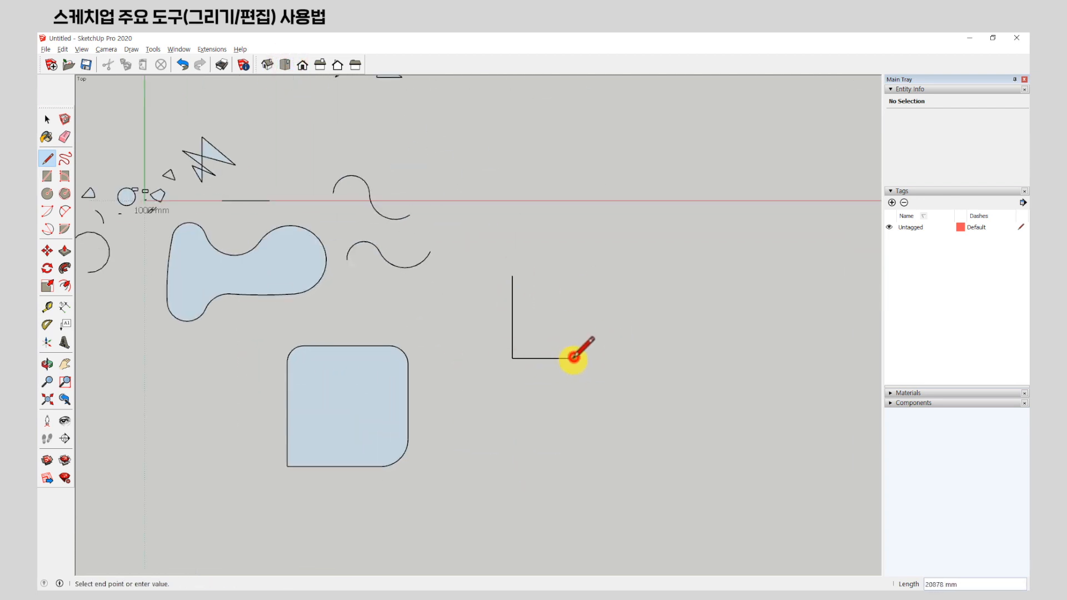
pyautogui.click(574, 412)
pyautogui.click(628, 412)
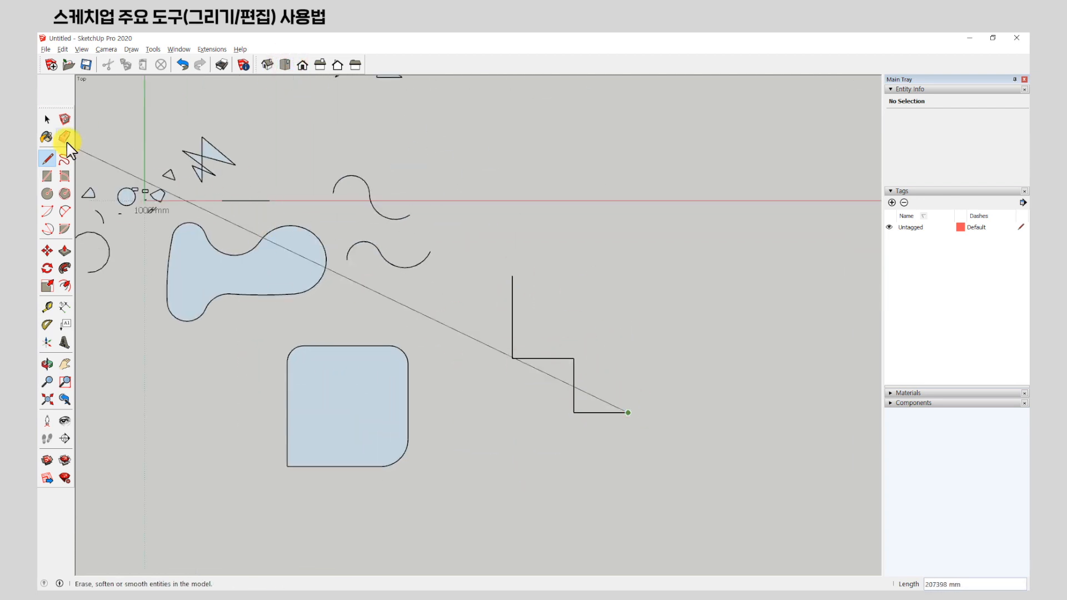
pyautogui.click(48, 119)
# Round the first inner corner of the stepped line with a tangent 2 Point Arc.
pyautogui.click(65, 211)
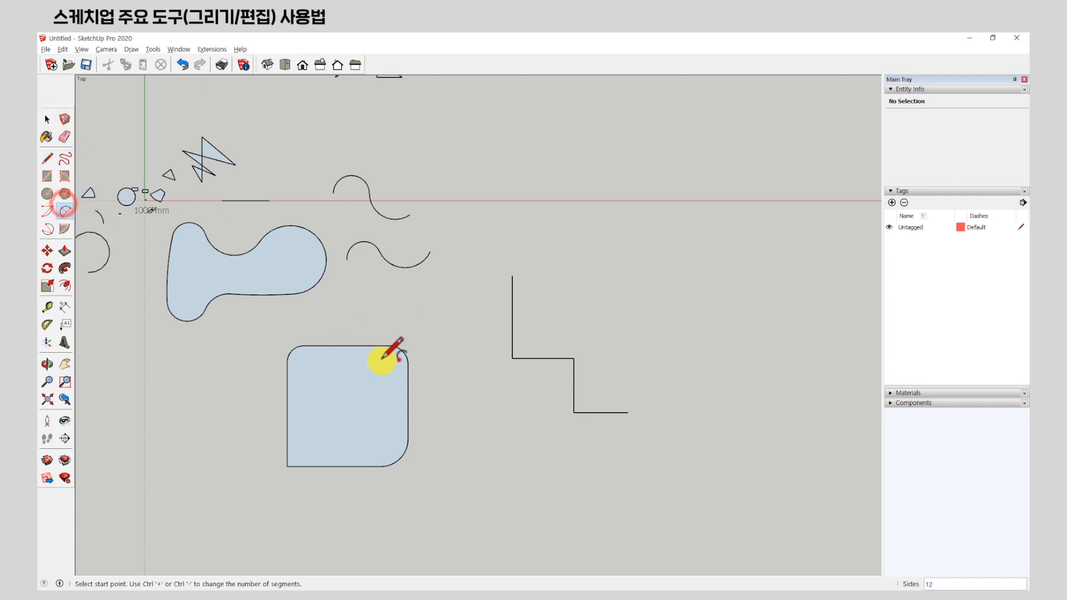
pyautogui.scroll(5, 529, 340)
pyautogui.click(467, 273)
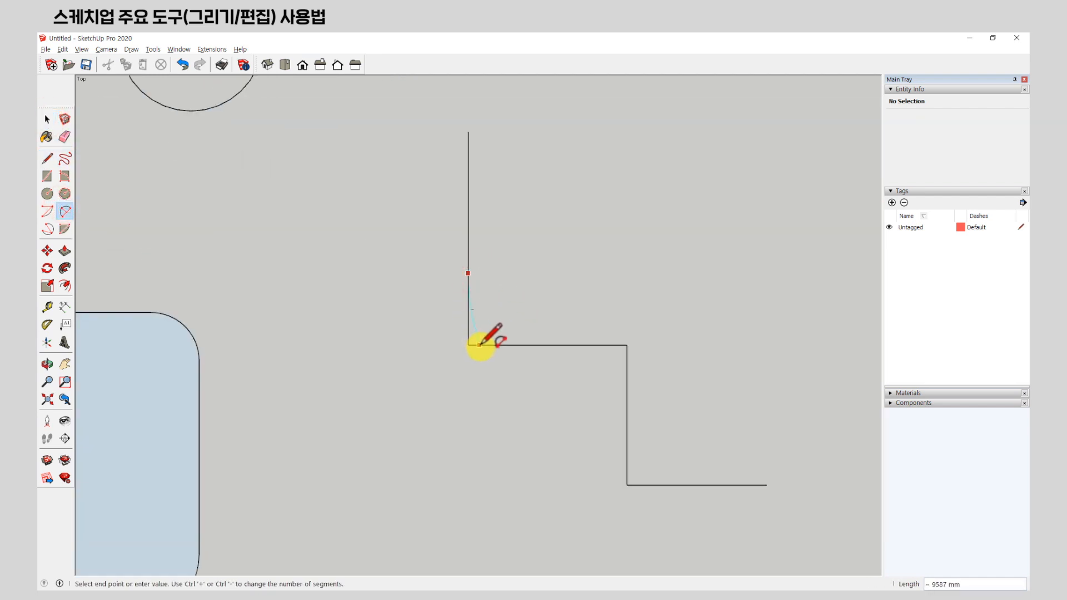
pyautogui.click(535, 346)
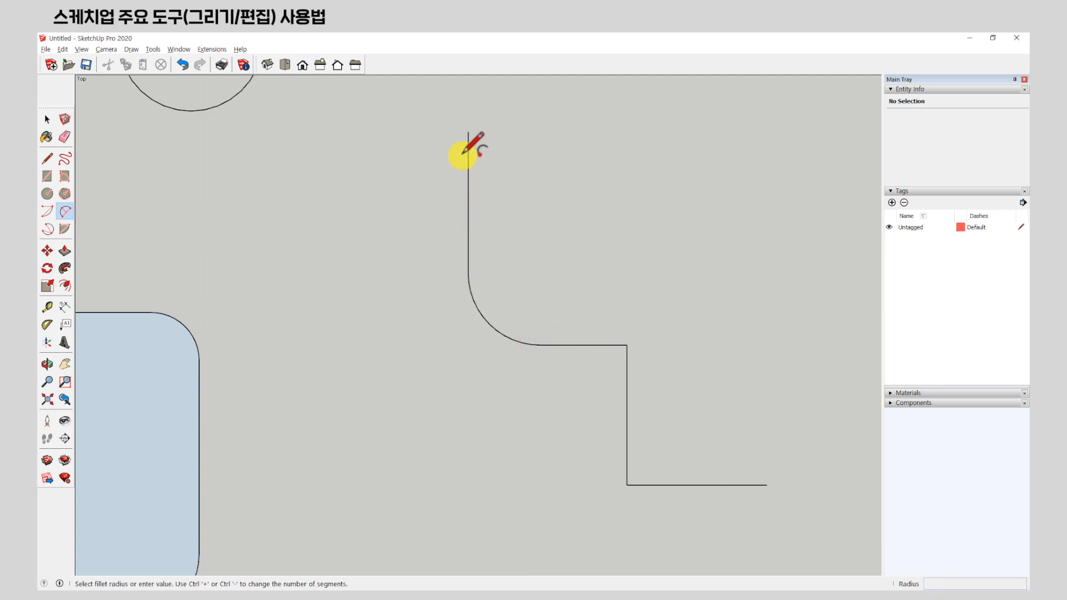
# Round the remaining two corners of the stepped line with tangent 2 Point Arcs.
pyautogui.click(576, 345)
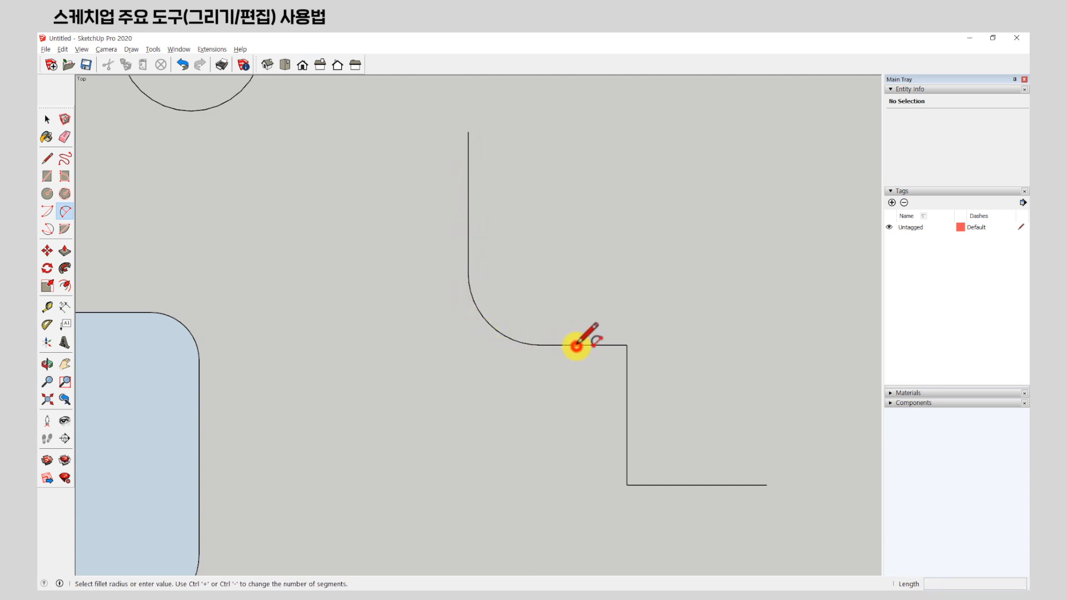
pyautogui.click(626, 388)
pyautogui.click(626, 440)
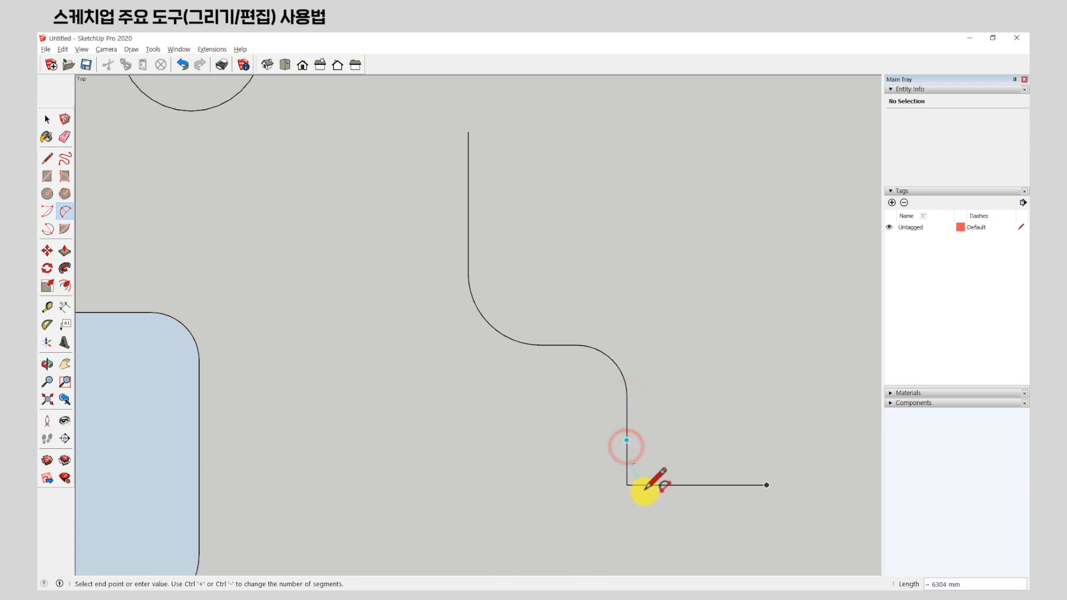
pyautogui.click(672, 484)
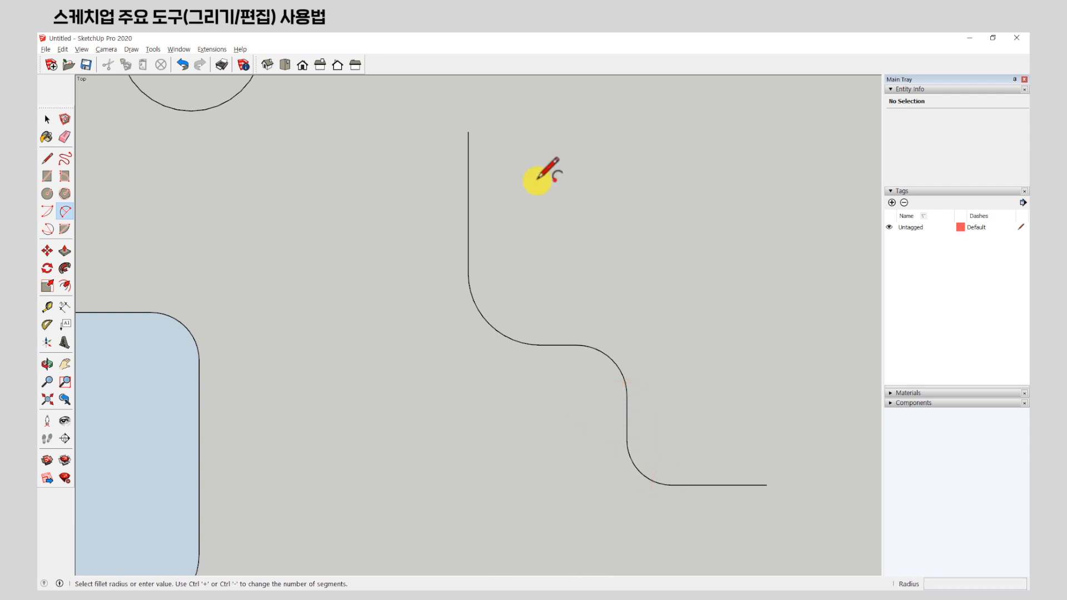
pyautogui.middleClick(606, 283)
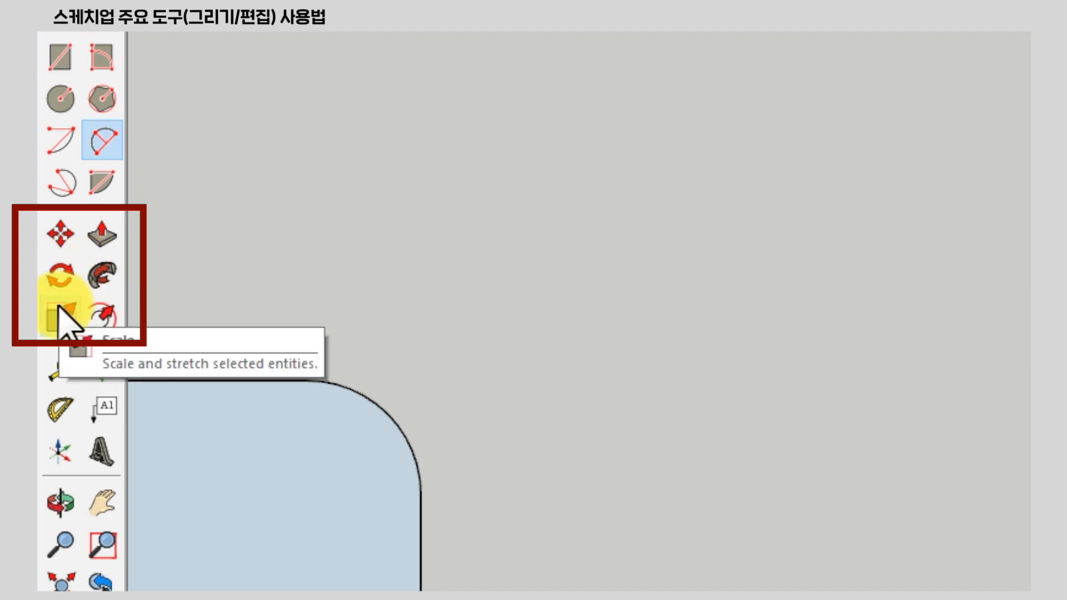
pyautogui.click(118, 320)
pyautogui.scroll(-2, 639, 267)
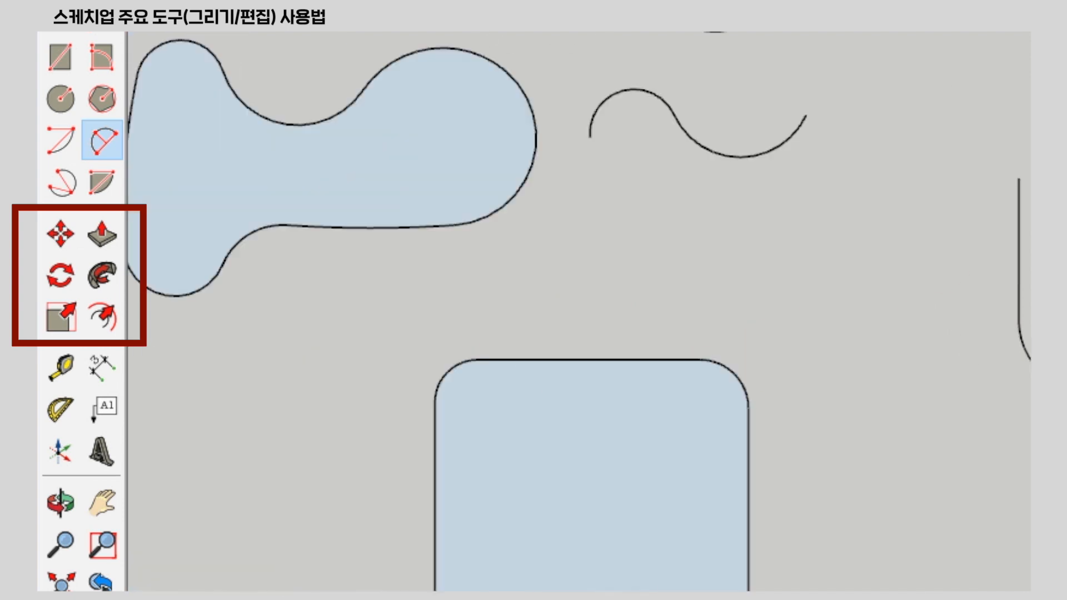
pyautogui.scroll(-3, 845, 485)
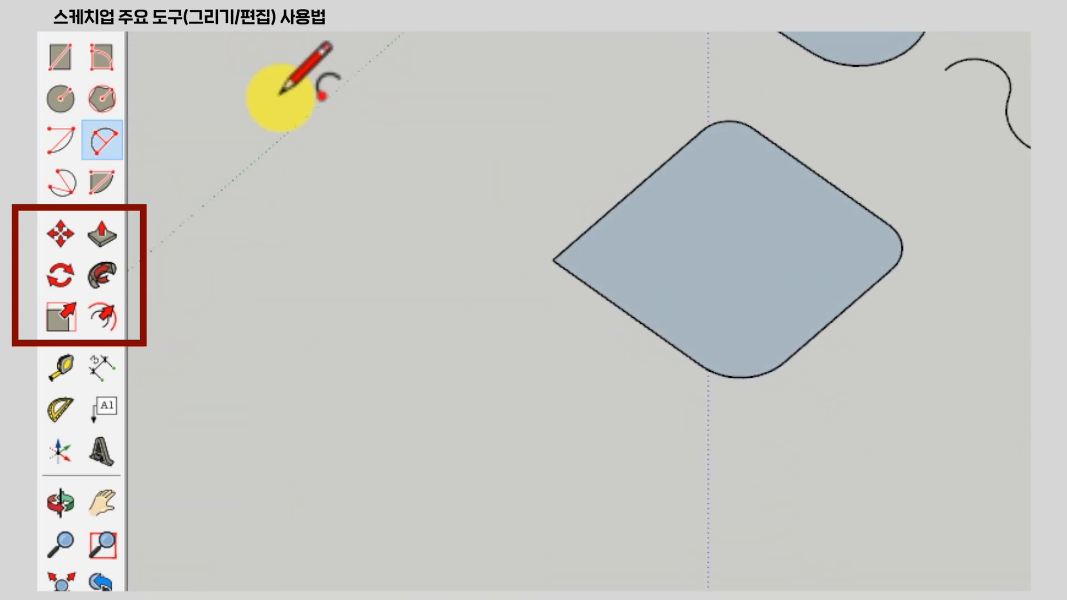
pyautogui.scroll(3, 215, 244)
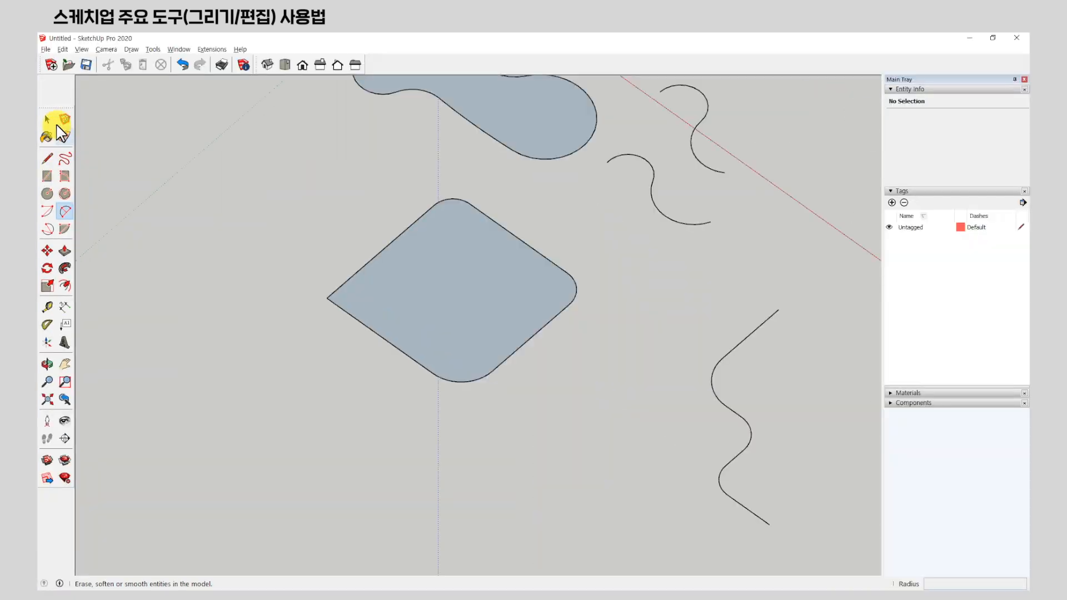
# Select the whole rounded rectangle and move it sideways by about 27670 mm.
pyautogui.click(48, 119)
pyautogui.scroll(-3, 495, 350)
pyautogui.scroll(5, 419, 337)
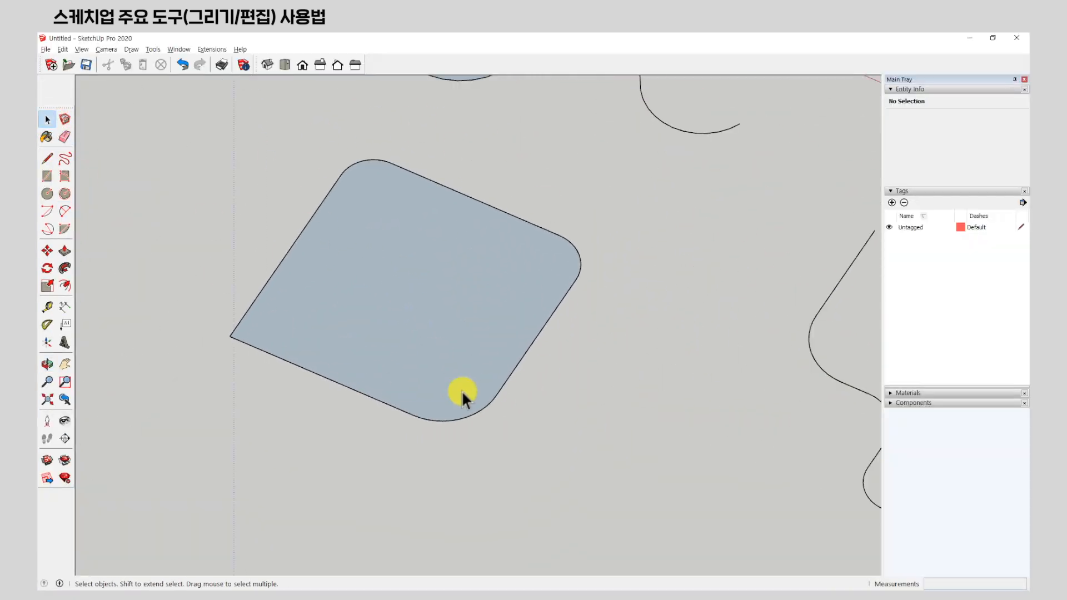
pyautogui.moveTo(305, 336); pyautogui.dragTo(436, 336, button='middle')
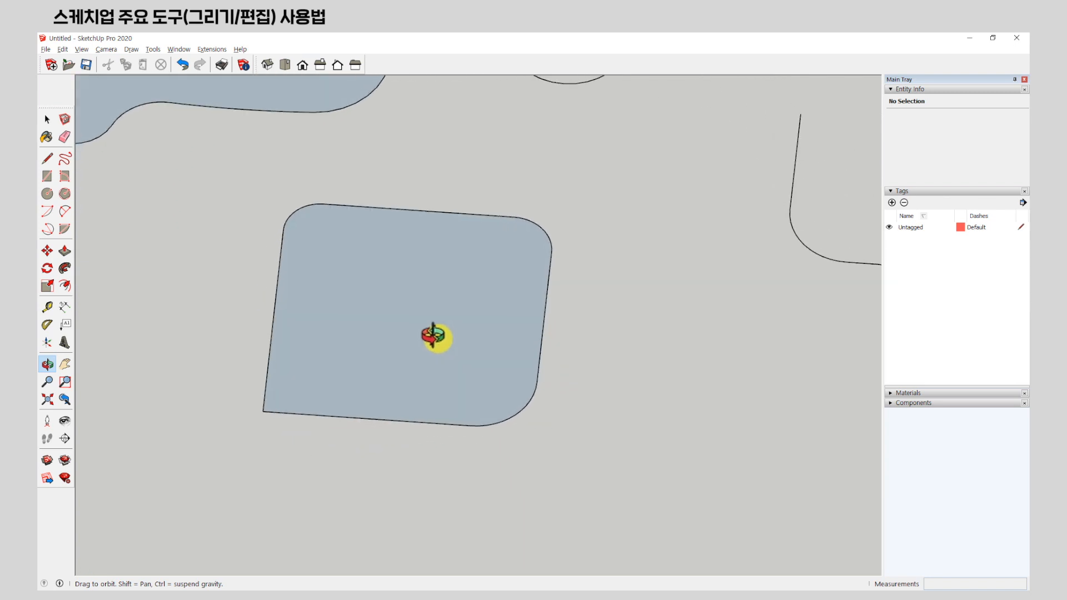
pyautogui.moveTo(284, 251); pyautogui.dragTo(596, 466)
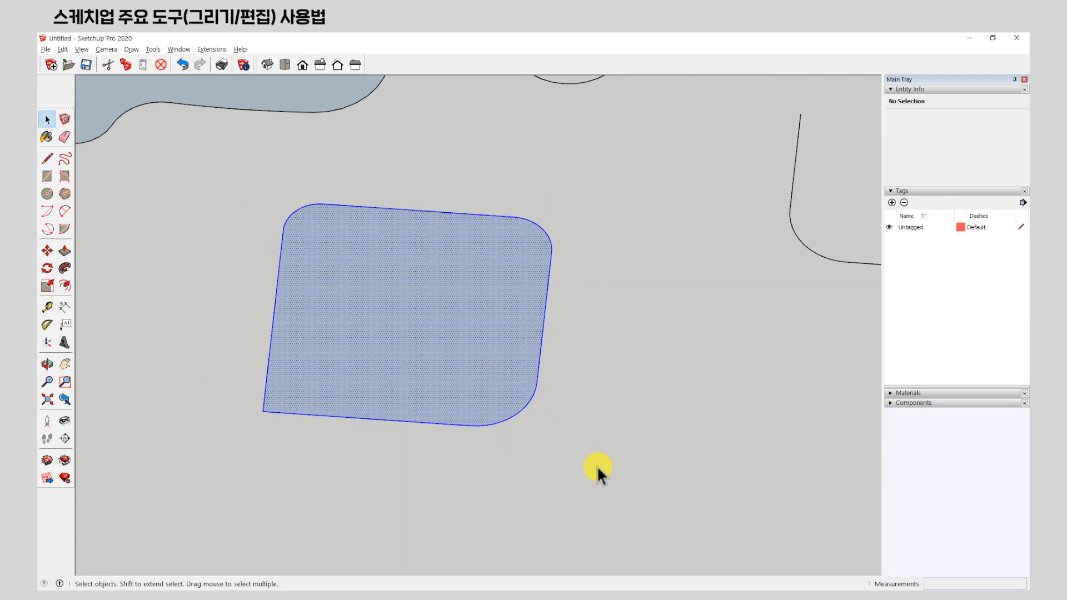
pyautogui.click(47, 250)
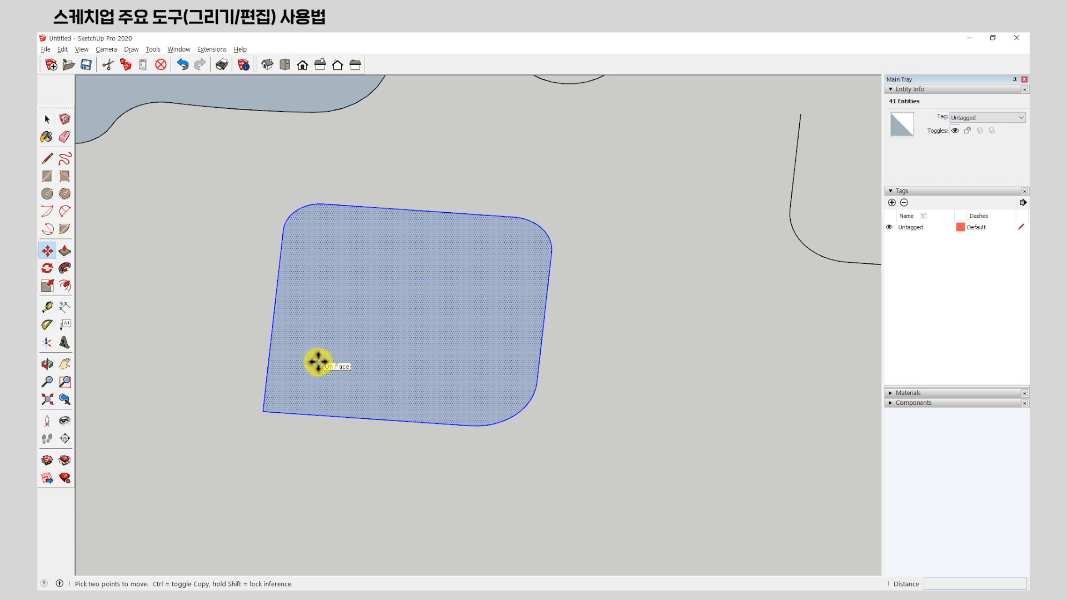
pyautogui.click(300, 437)
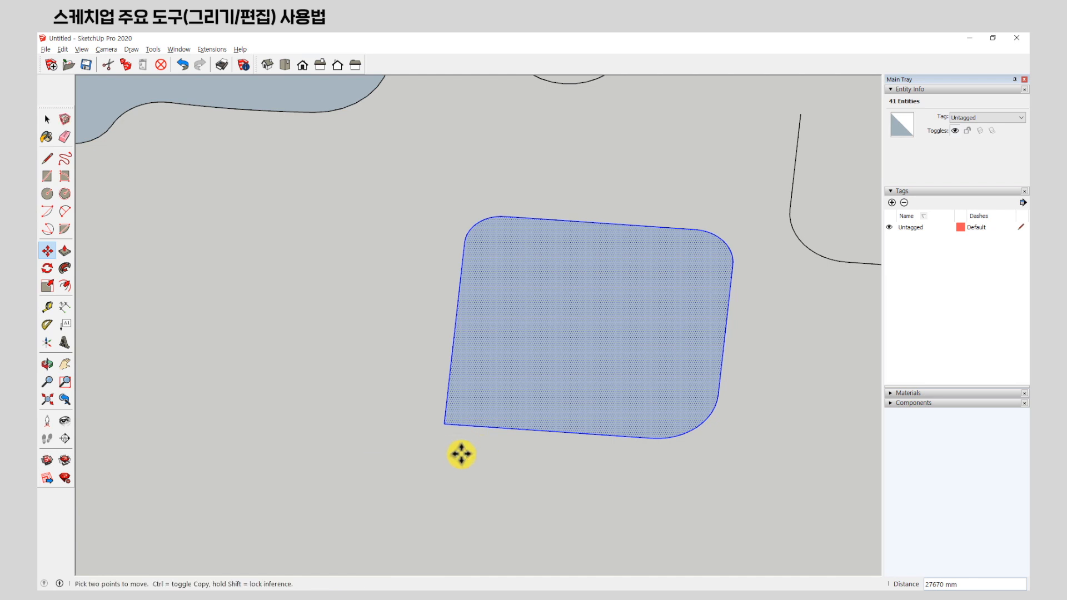
pyautogui.write('1000')
pyautogui.press('Return')
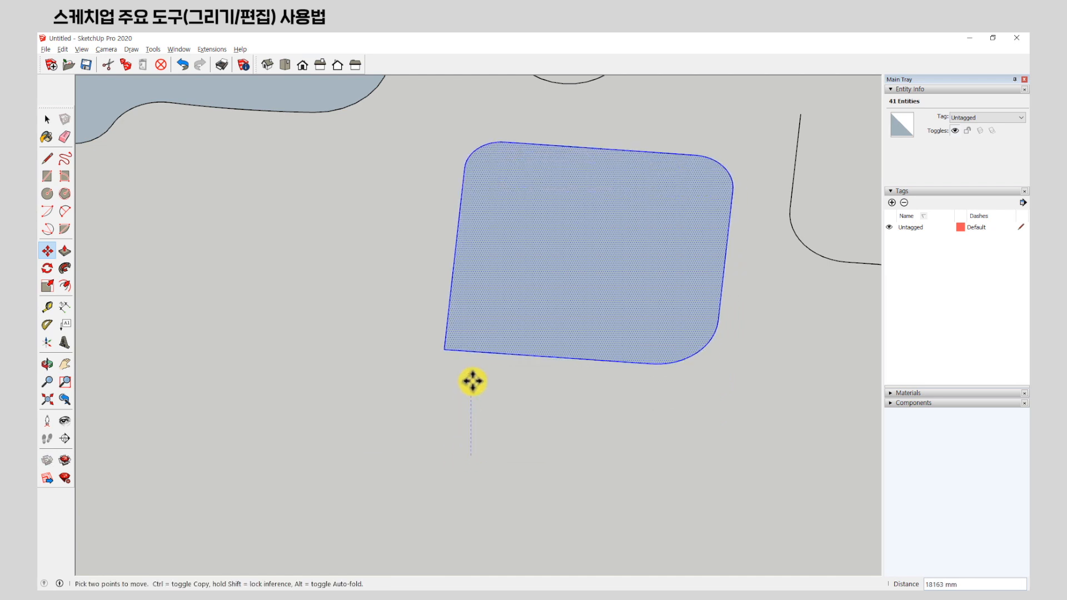
# Move the selected shape about 18163 mm up along the blue axis and reposition it freely by about 41612 mm.
pyautogui.click(476, 378)
pyautogui.scroll(-3, 525, 389)
pyautogui.click(542, 305)
pyautogui.click(393, 369)
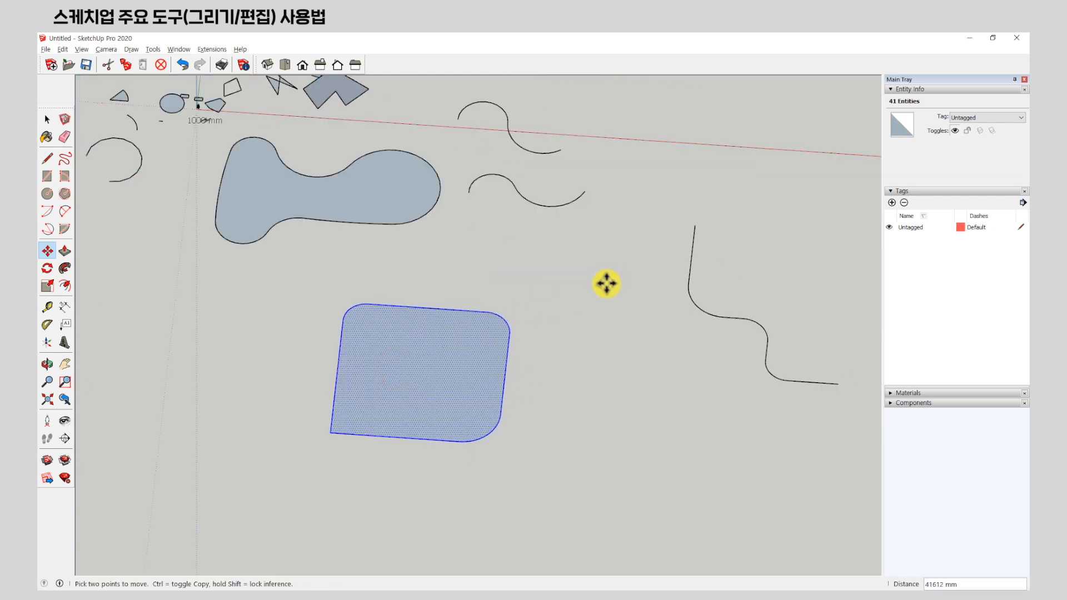
# Move the rounded rectangle 30000 mm along the red axis and 50000 mm back in the opposite direction.
pyautogui.scroll(3, 444, 484)
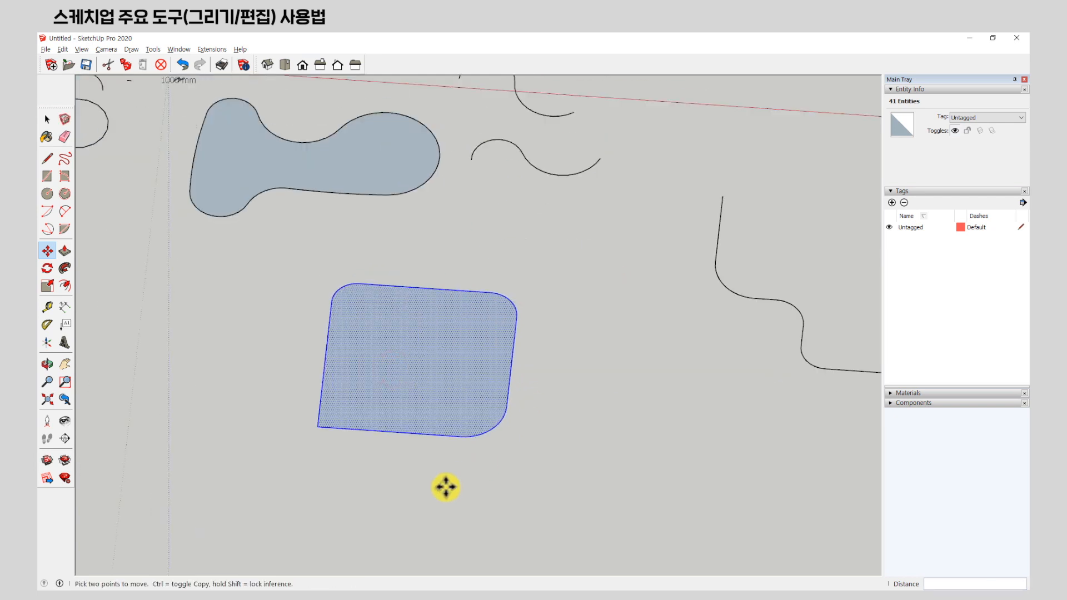
pyautogui.click(365, 360)
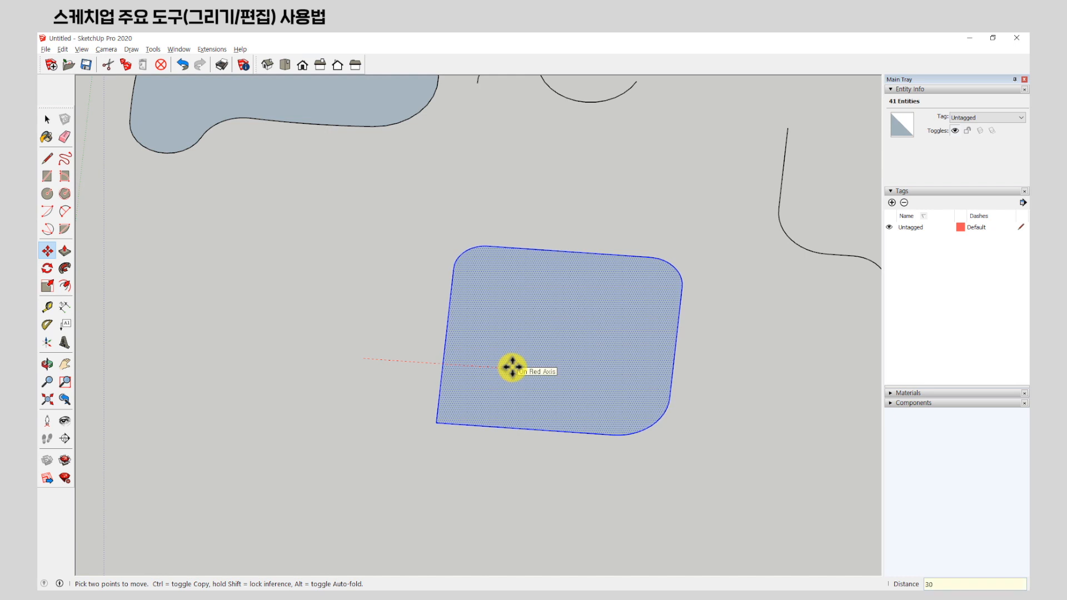
pyautogui.press('Return')
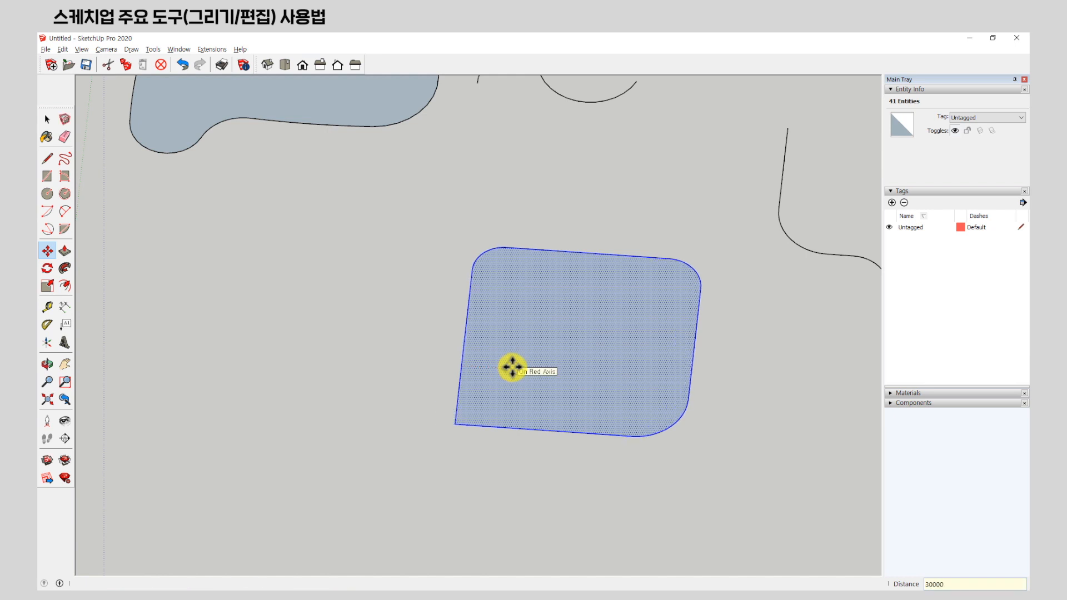
pyautogui.click(522, 364)
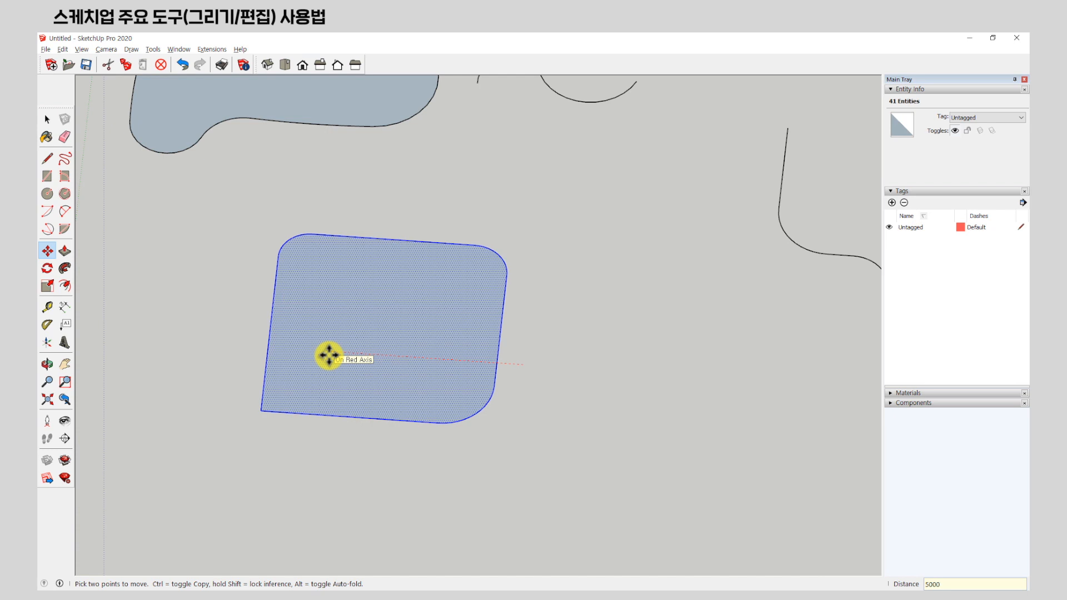
pyautogui.write('50000')
pyautogui.press('Return')
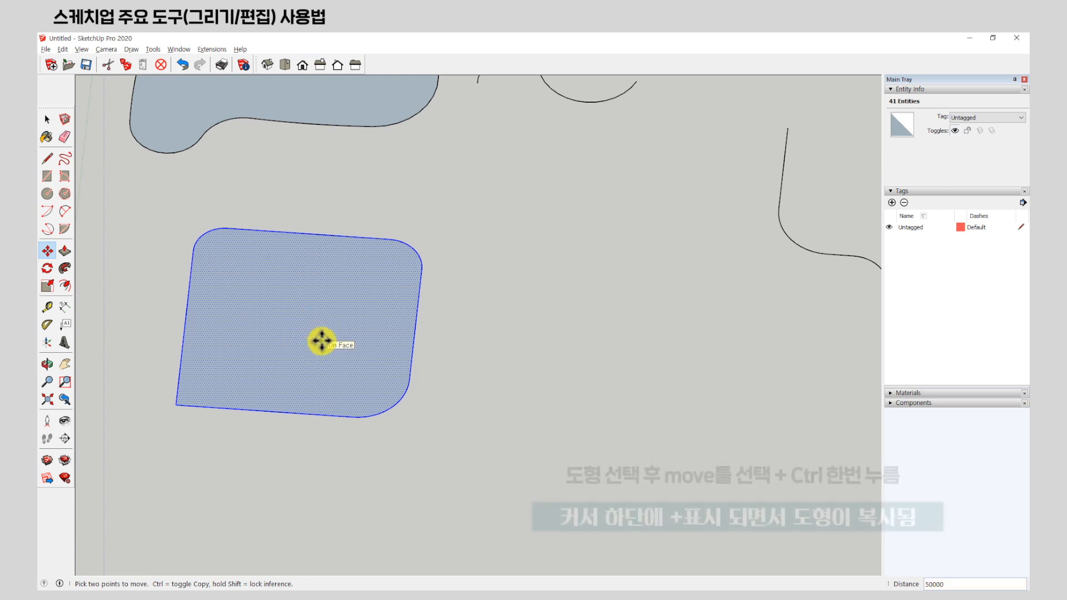
# Copy the rounded rectangle 50000 mm along the red axis with the Move tool's copy mode.
pyautogui.press('ctrl')
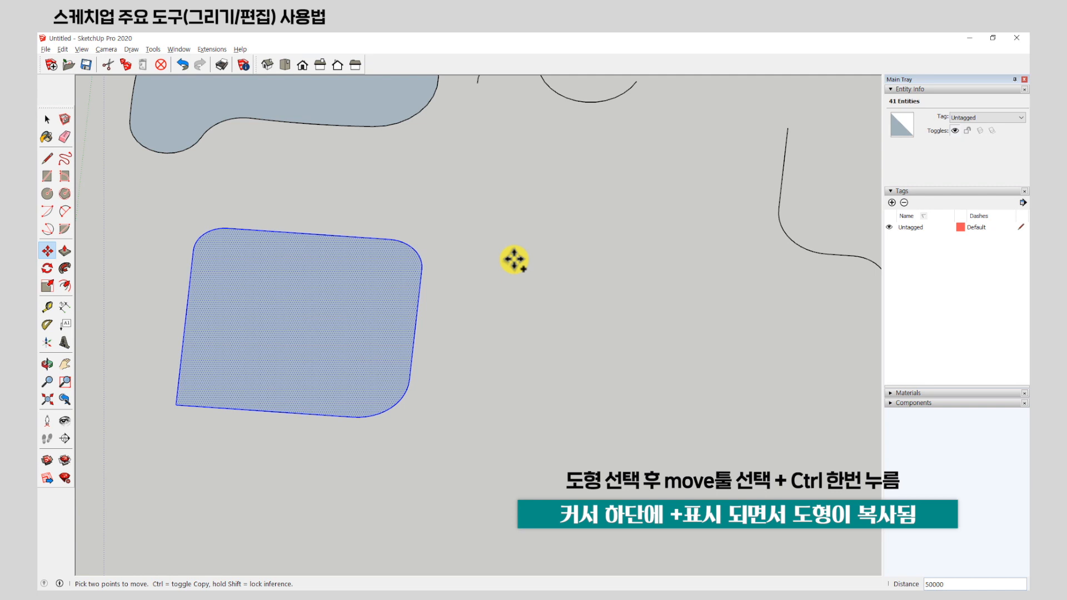
pyautogui.click(371, 285)
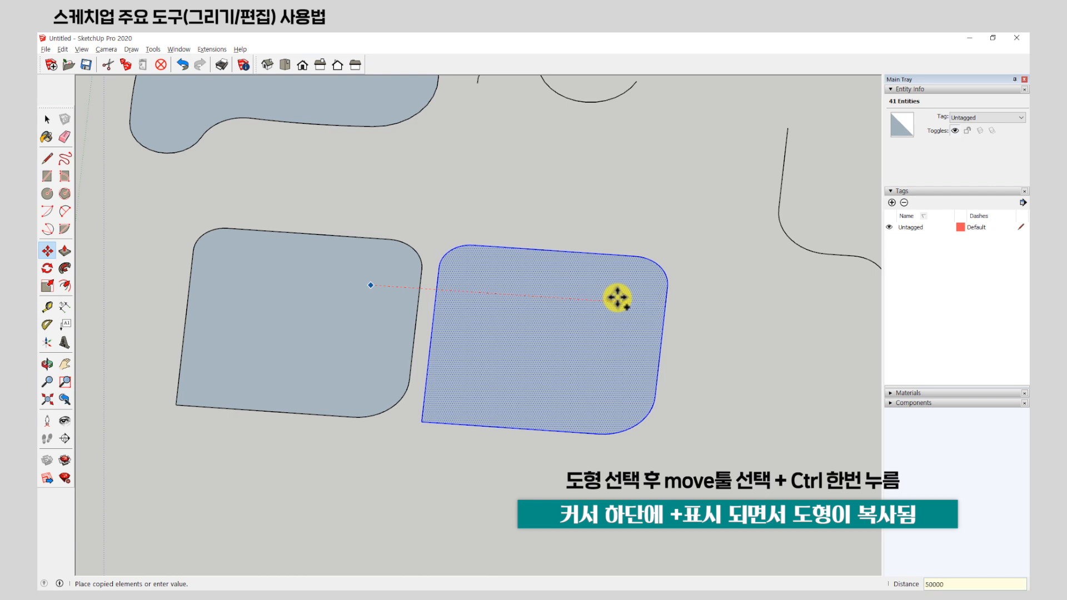
pyautogui.press('Return')
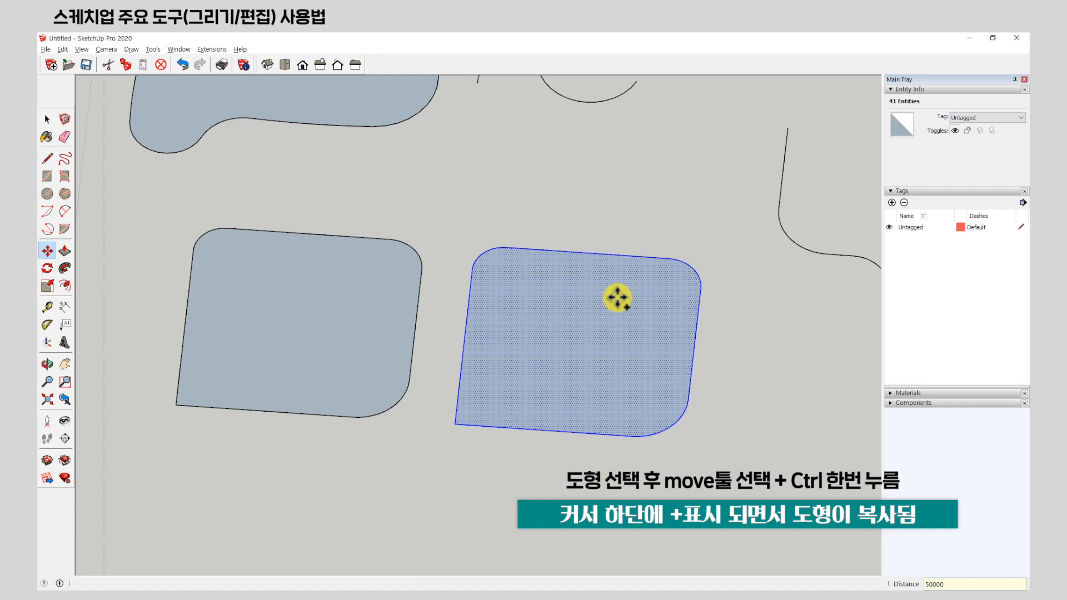
# Make two more copies to complete a two-by-two grid of rounded rectangles, placing the last about 52898 mm from its neighbour.
pyautogui.scroll(-2, 633, 183)
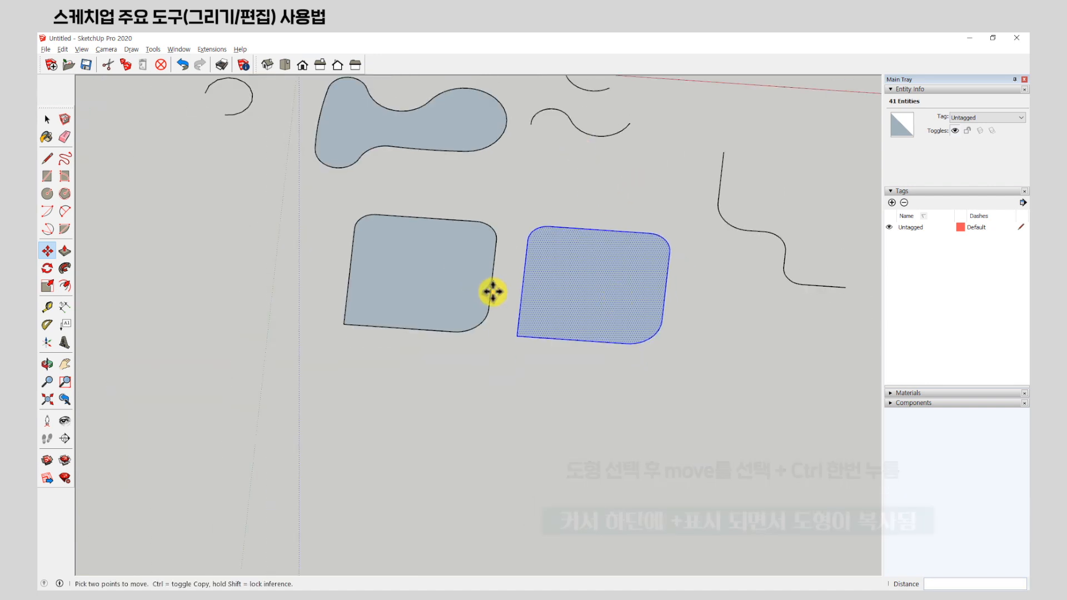
pyautogui.click(561, 261)
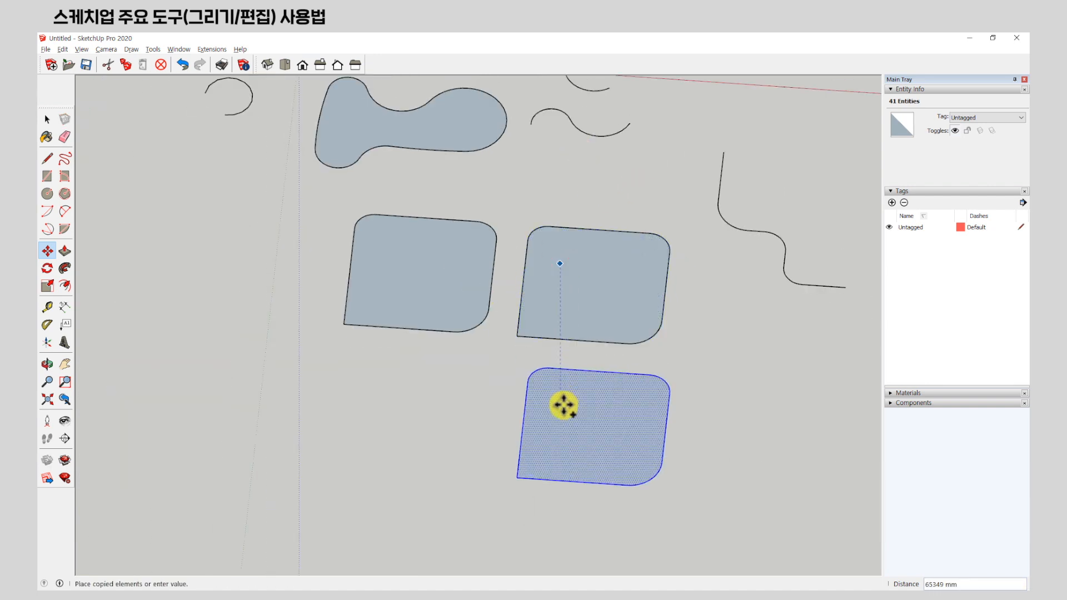
pyautogui.click(548, 400)
pyautogui.click(602, 395)
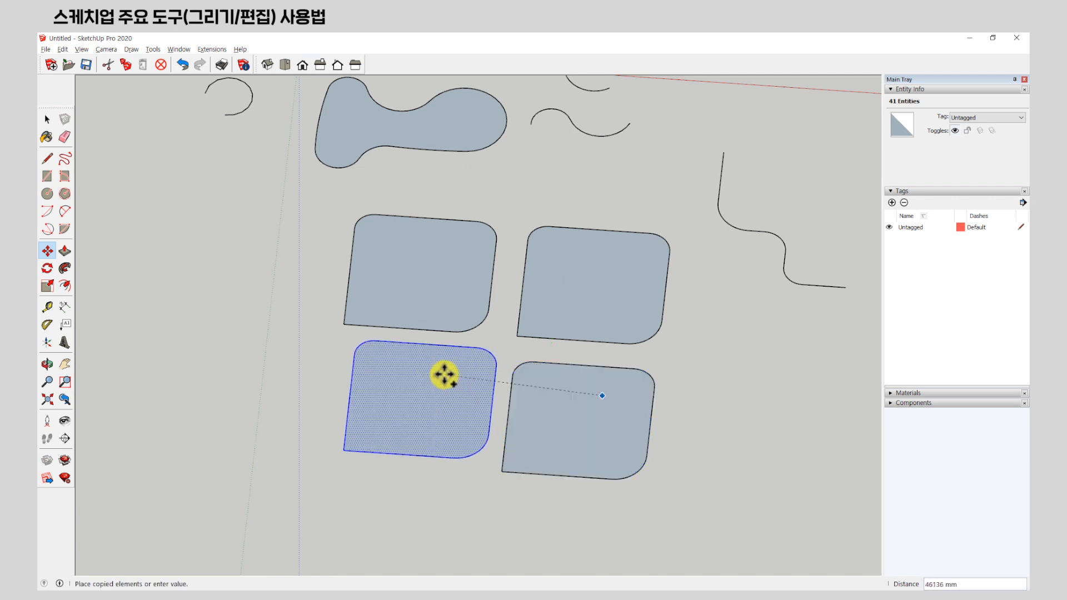
pyautogui.click(420, 381)
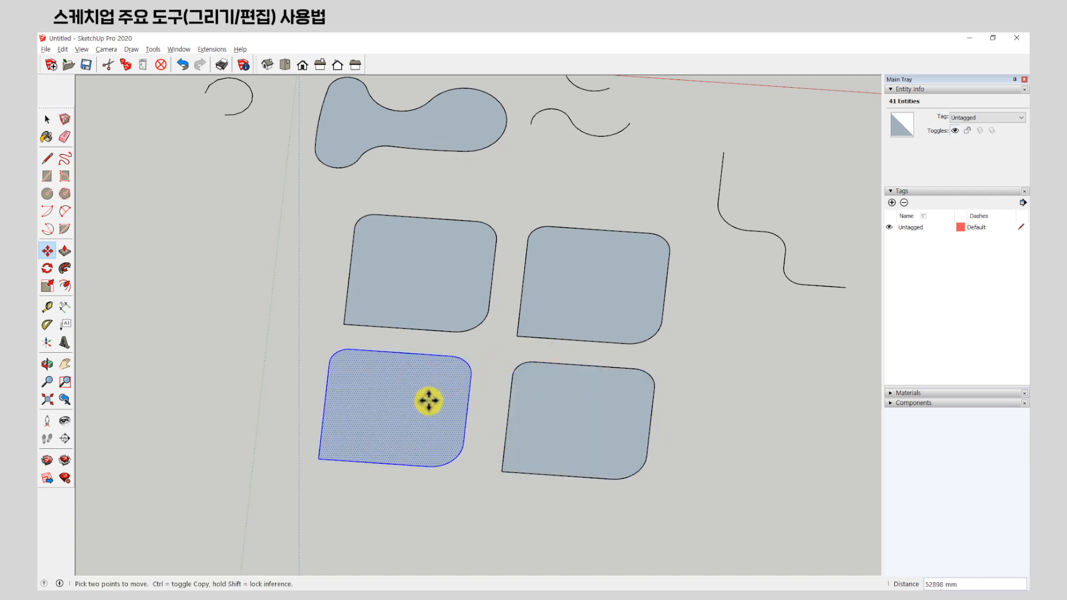
pyautogui.scroll(-2, 236, 364)
pyautogui.press('space')
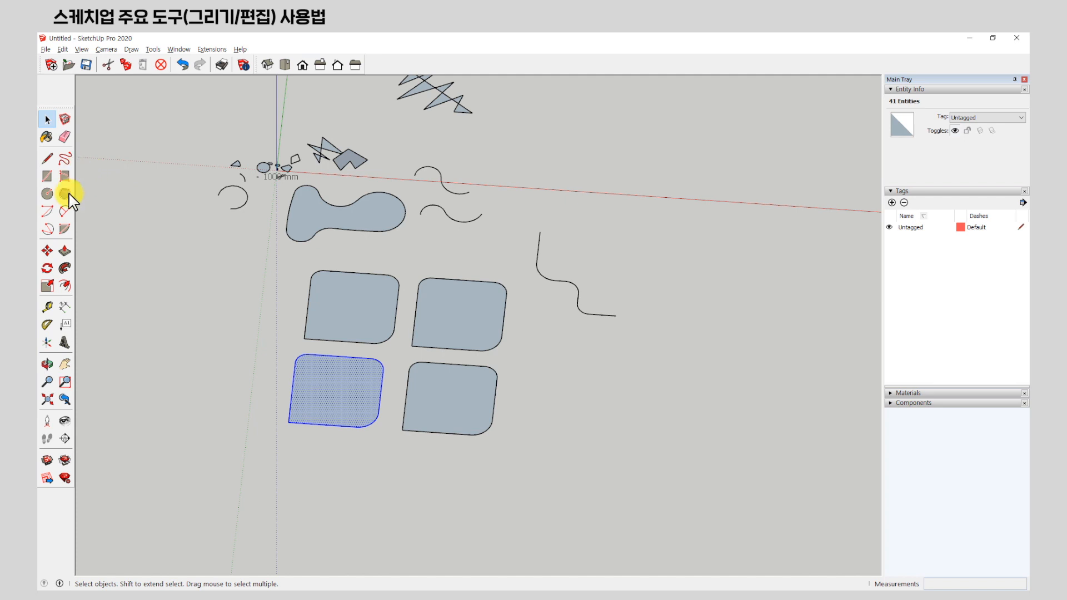
# Clear the selection on the last copied rounded rectangle.
pyautogui.scroll(4, 102, 326)
pyautogui.moveTo(480, 387); pyautogui.dragTo(369, 350, button='middle')
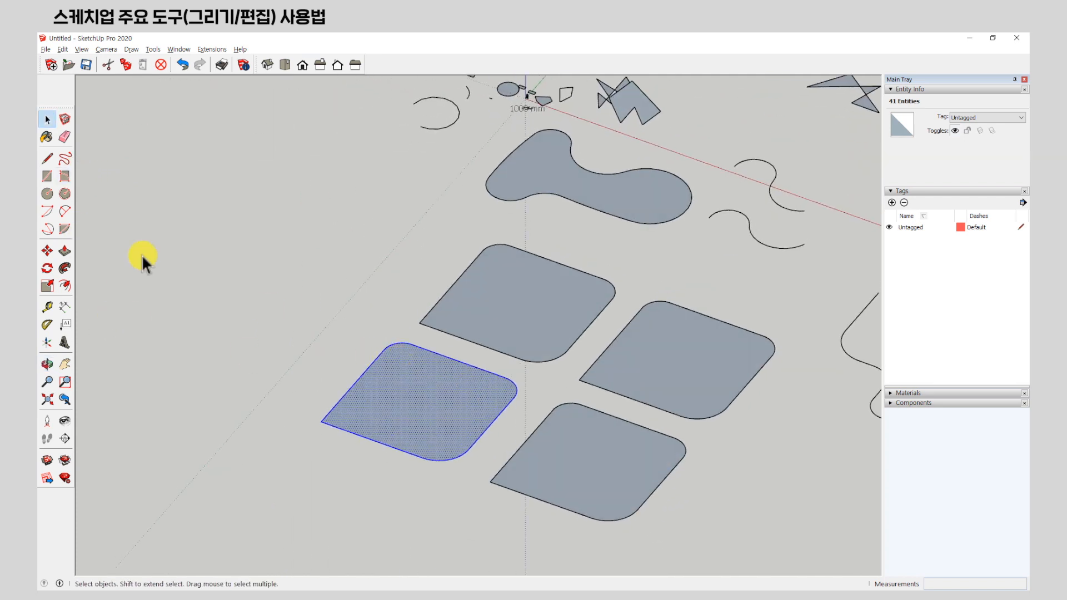
pyautogui.click(46, 251)
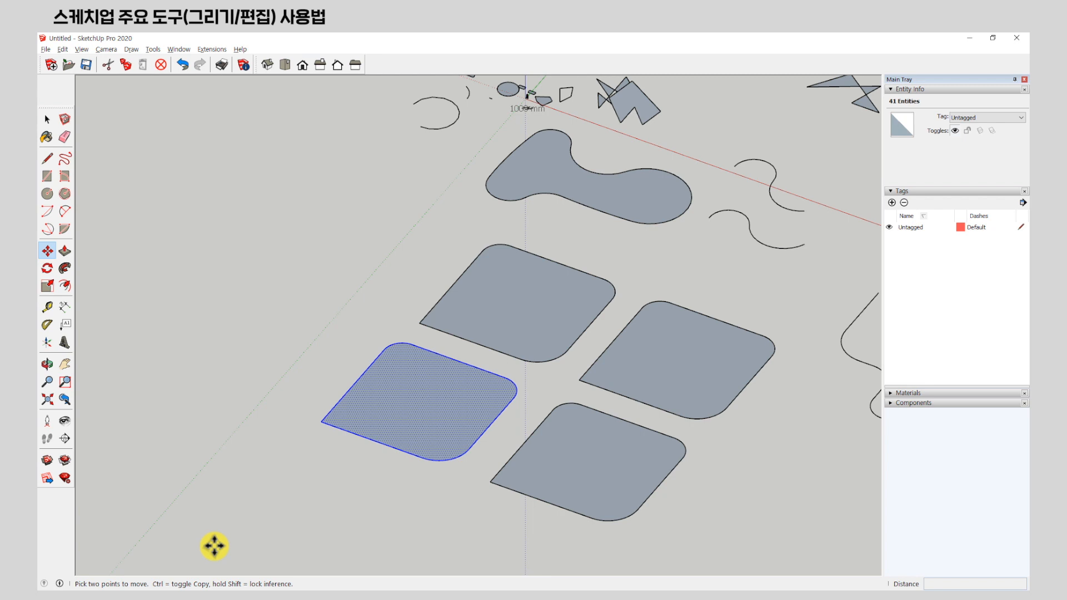
pyautogui.click(47, 119)
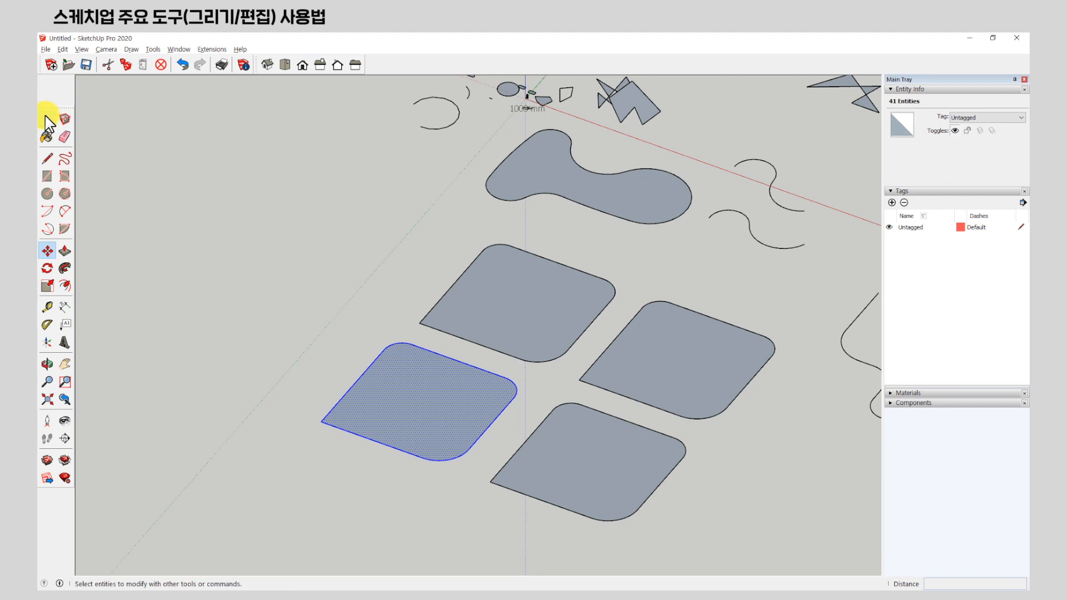
pyautogui.click(145, 191)
# Push/Pull the original rounded rectangle upward into a block about 17004 mm high.
pyautogui.click(114, 305)
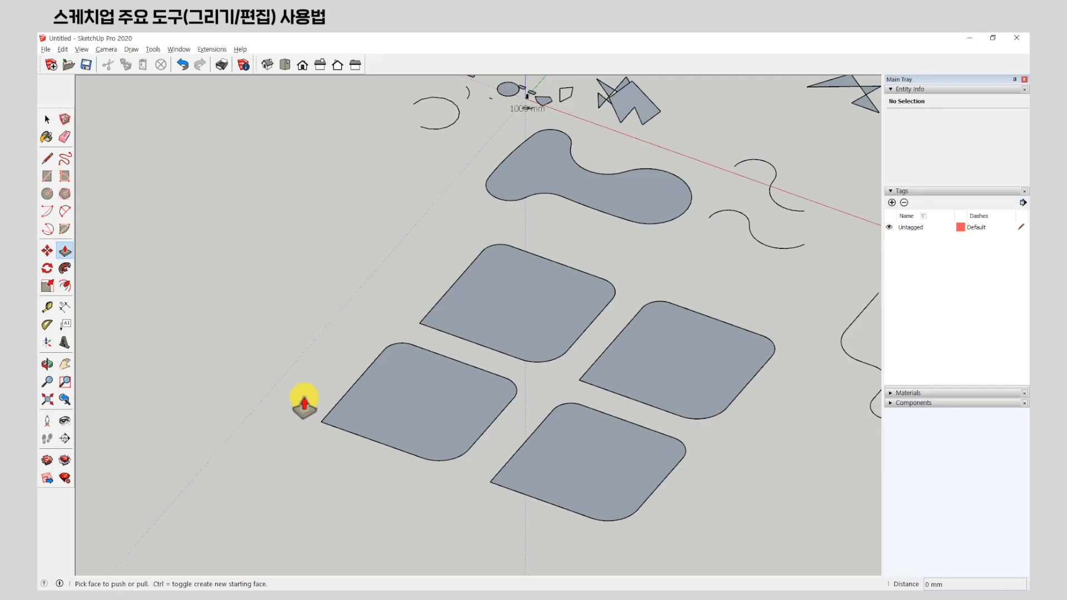
pyautogui.moveTo(292, 429); pyautogui.dragTo(352, 410, button='middle')
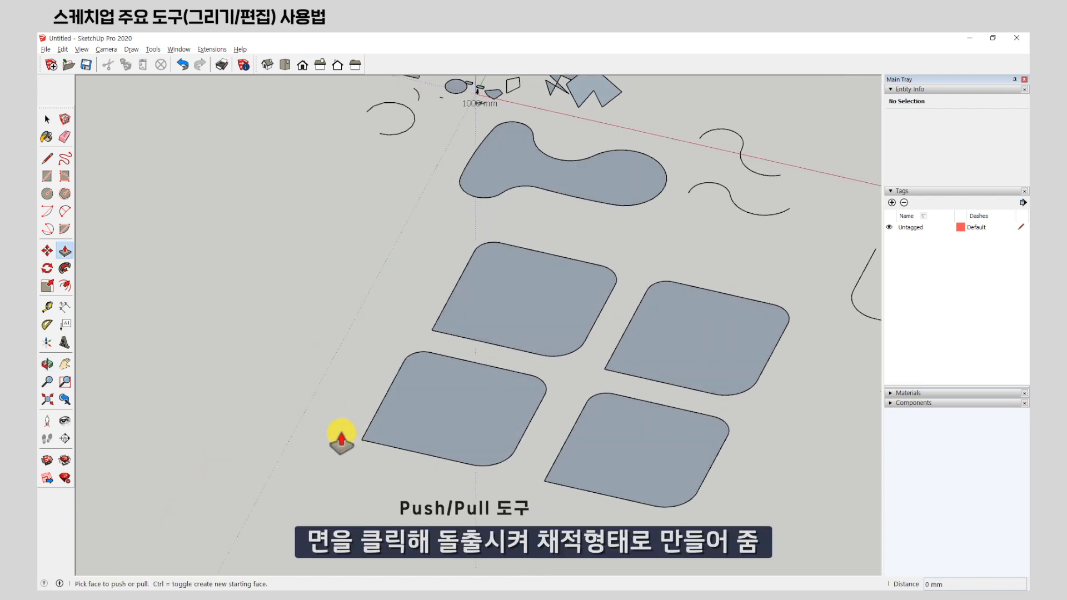
pyautogui.moveTo(278, 438); pyautogui.dragTo(368, 373, button='middle')
pyautogui.scroll(1, 367, 374)
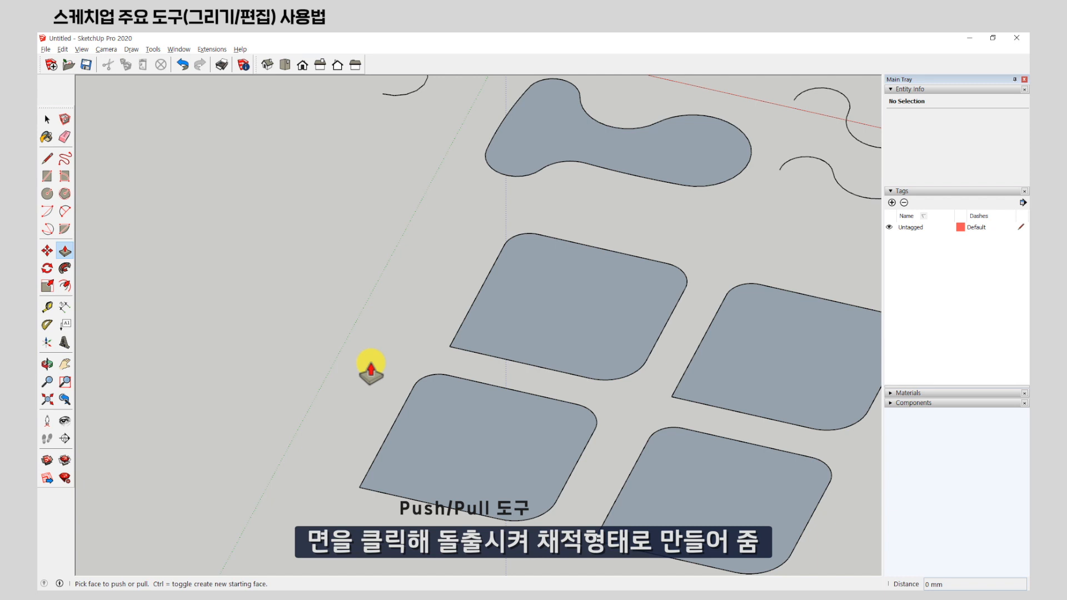
pyautogui.scroll(-5, 293, 436)
pyautogui.scroll(6, 441, 398)
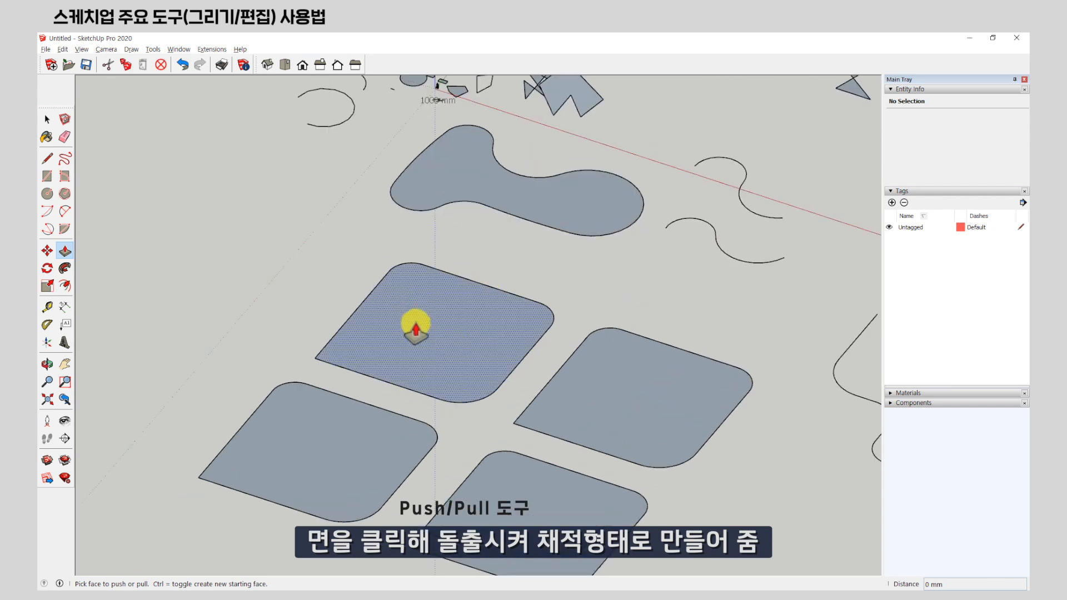
pyautogui.click(402, 333)
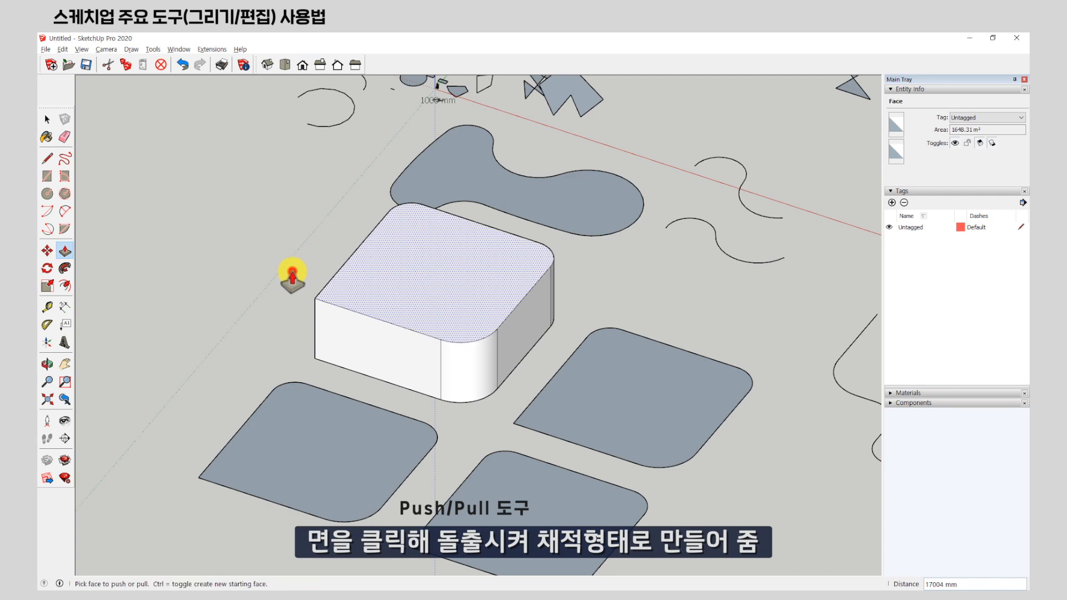
pyautogui.click(293, 277)
# Push/Pull the adjacent copy at the outer side of the grid upward into a tall block about 59698 mm high.
pyautogui.moveTo(231, 358)
pyautogui.mouseDown(button='middle')
pyautogui.moveTo(301, 329)
pyautogui.moveTo(567, 105)
pyautogui.moveTo(624, 83)
pyautogui.moveTo(564, 286)
pyautogui.moveTo(300, 303)
pyautogui.mouseUp(button='middle')
pyautogui.press('p')
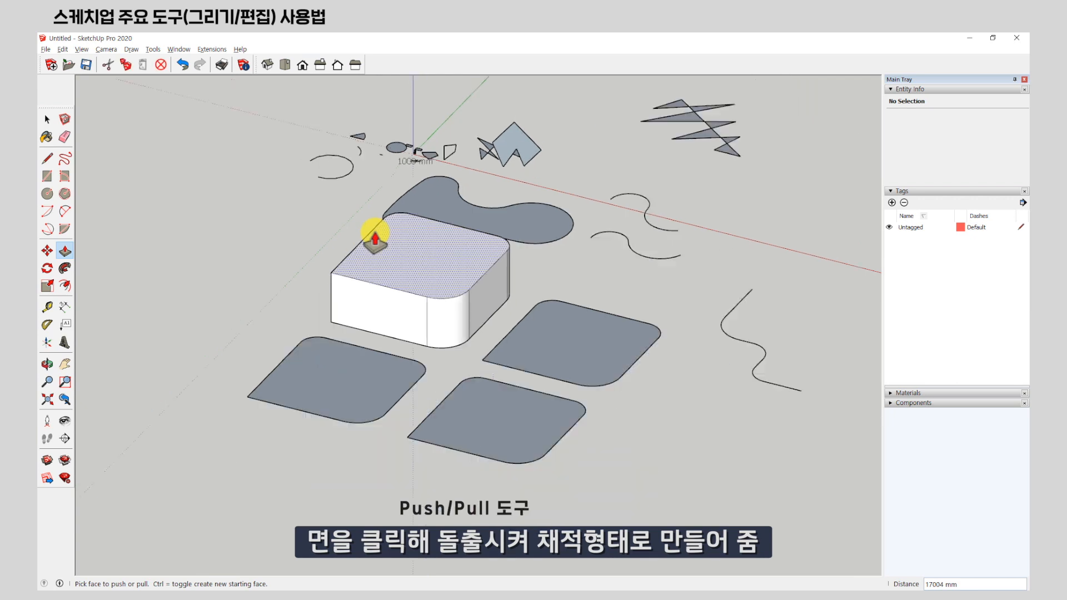
pyautogui.moveTo(369, 231); pyautogui.dragTo(350, 382, button='middle')
pyautogui.click(293, 358)
pyautogui.click(307, 222)
pyautogui.moveTo(353, 305); pyautogui.dragTo(333, 448, button='middle')
# Push/Pull the flat rounded rectangle beside the tall block up by exactly 10000 mm.
pyautogui.scroll(5, 350, 471)
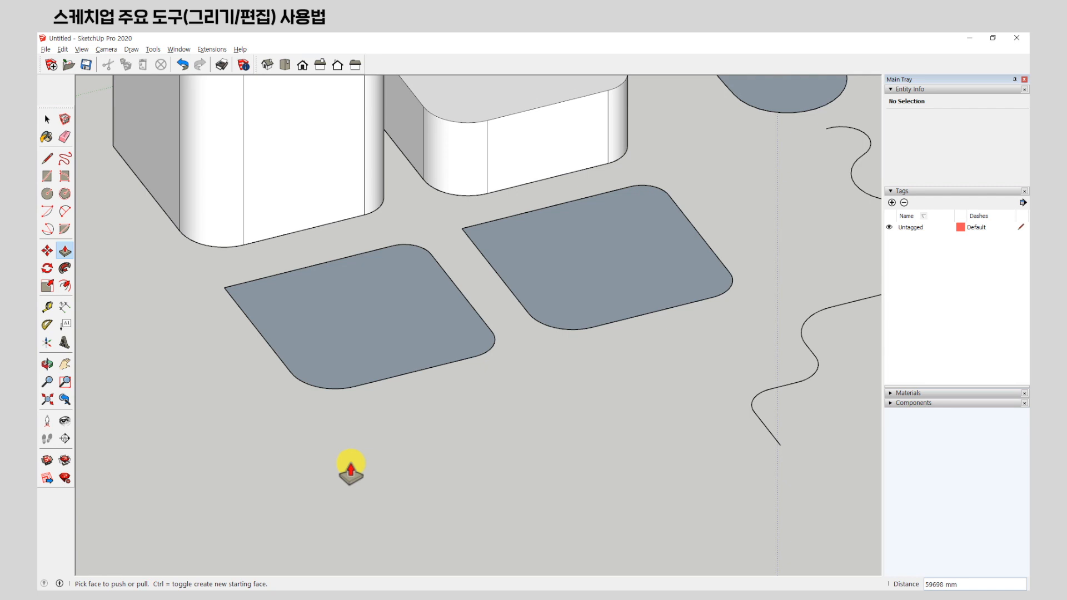
pyautogui.click(390, 321)
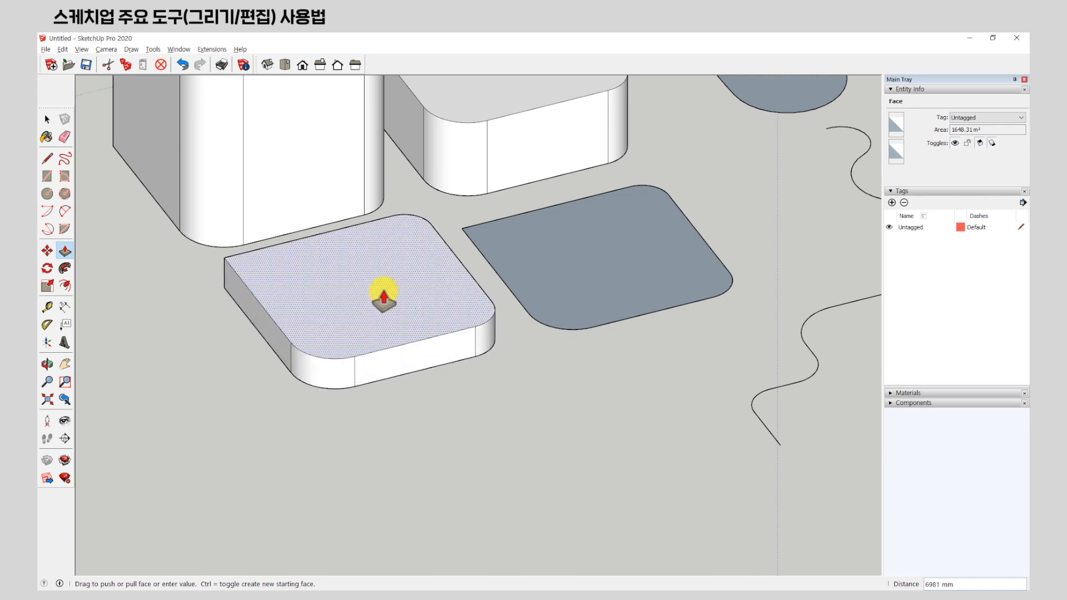
pyautogui.write('10000')
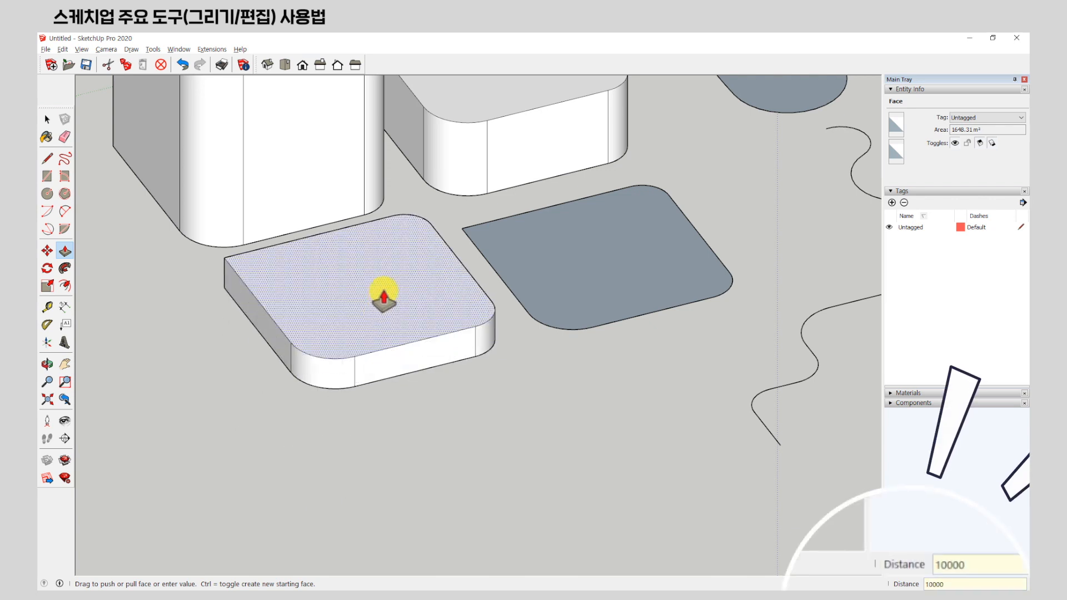
pyautogui.press('Return')
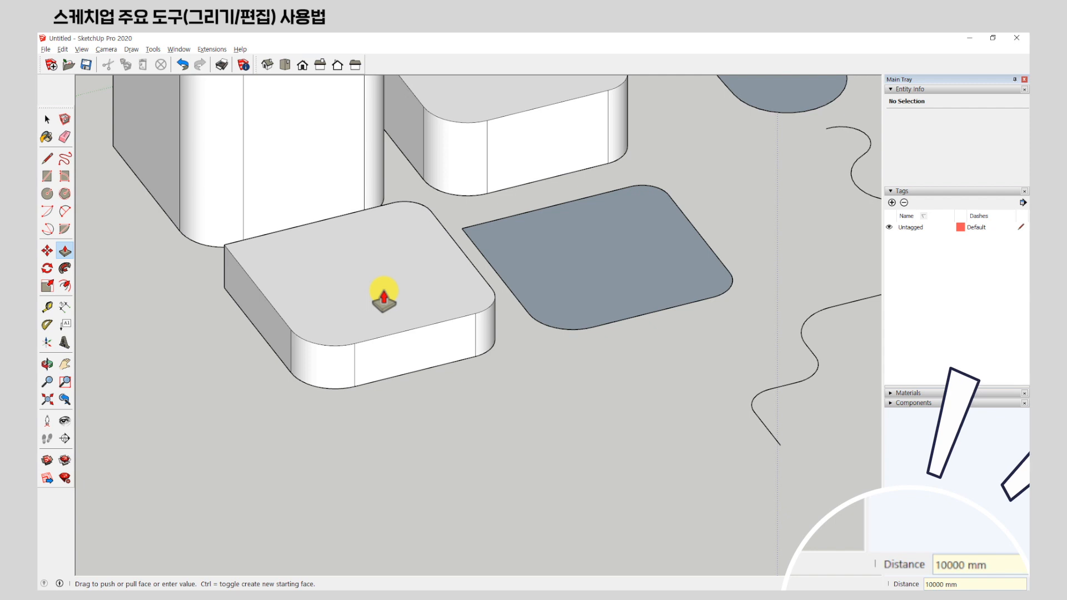
# Dimension the low block's height along the vertical edge by its rounded corner, placing the dimension beside the block.
pyautogui.click(67, 305)
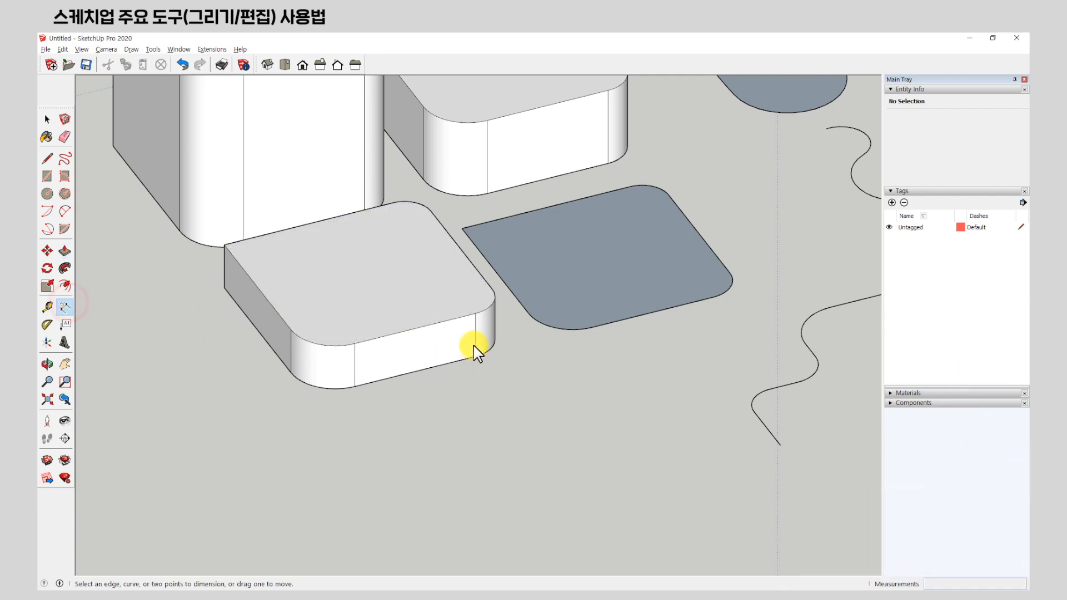
pyautogui.scroll(4, 478, 333)
pyautogui.click(471, 303)
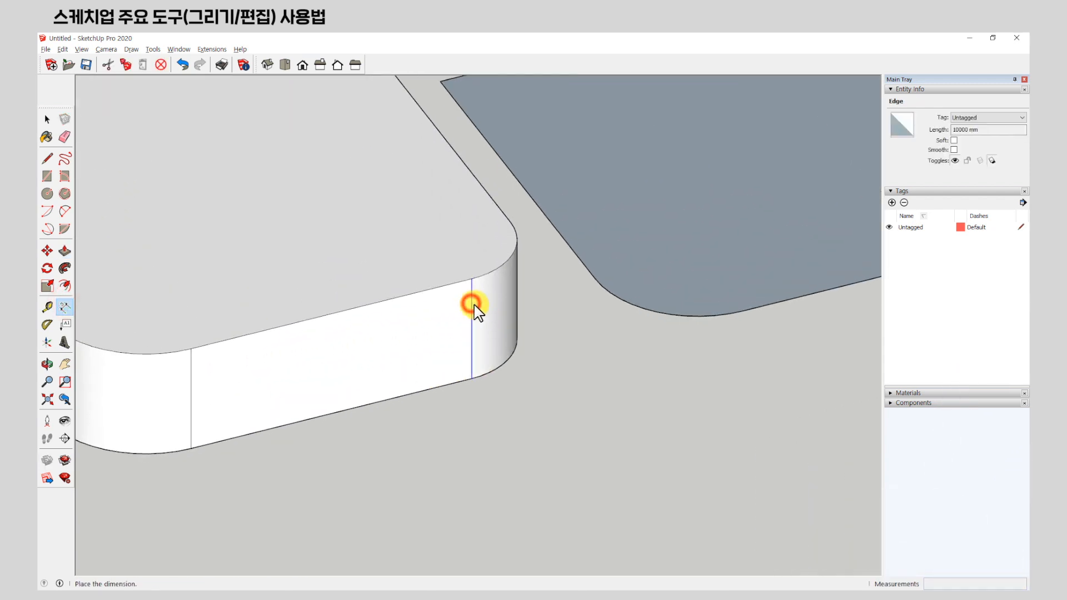
pyautogui.click(508, 345)
pyautogui.moveTo(382, 469); pyautogui.dragTo(500, 477, button='middle')
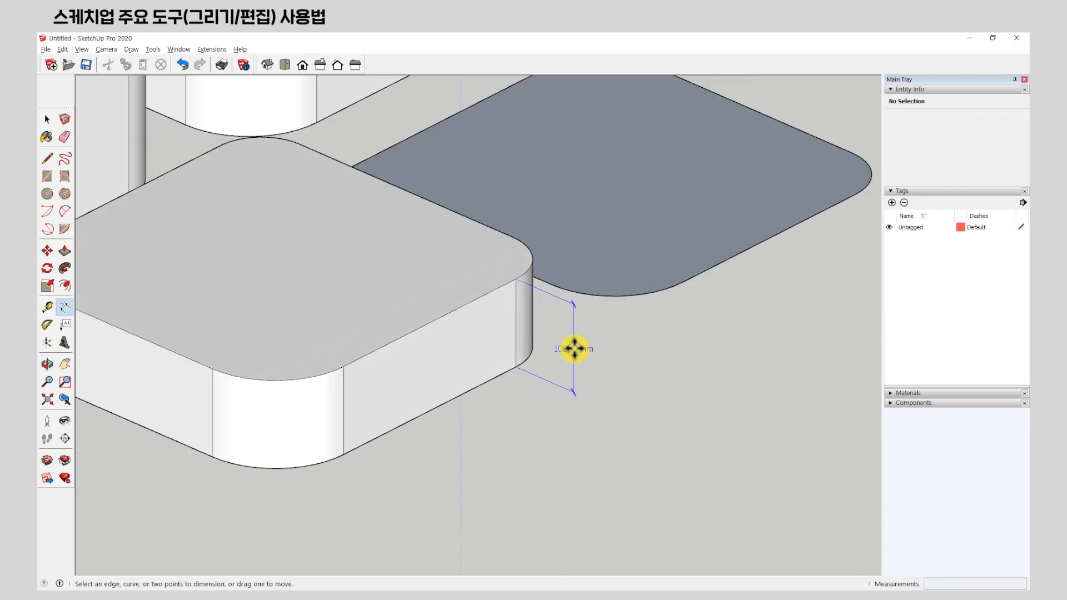
pyautogui.scroll(-6, 574, 348)
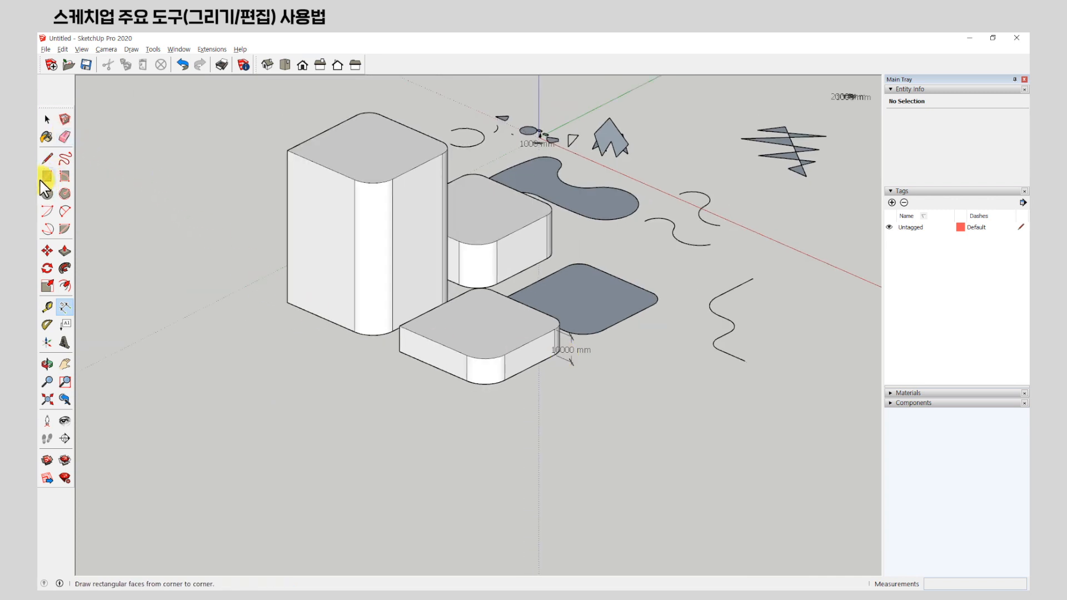
# Draw a square about 20369 mm by 20369 mm in the middle of the low block's top face.
pyautogui.click(49, 176)
pyautogui.moveTo(279, 281); pyautogui.dragTo(436, 470, button='middle')
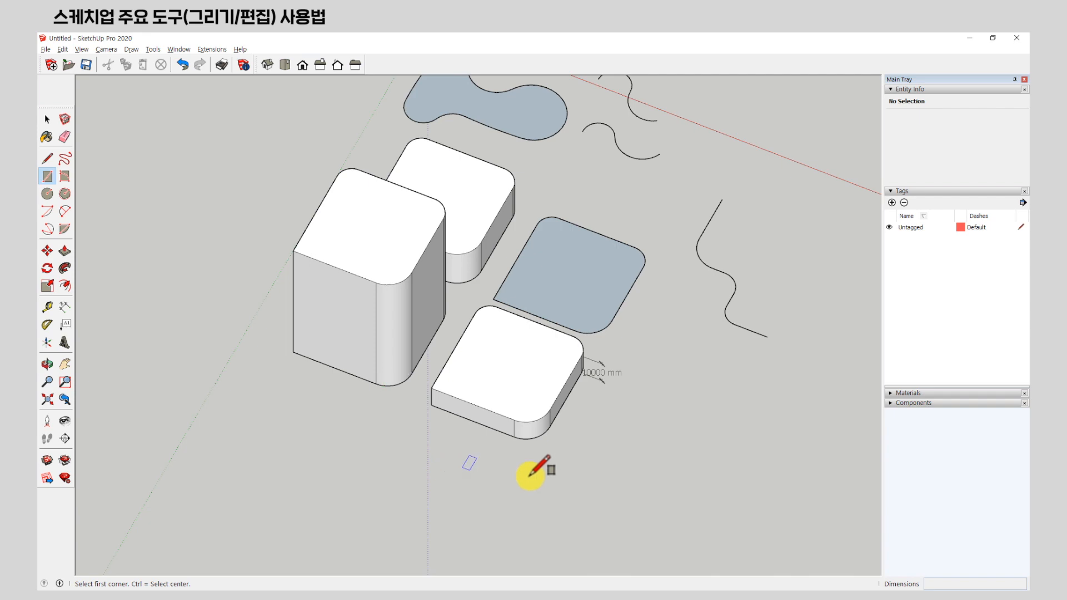
pyautogui.scroll(5, 572, 371)
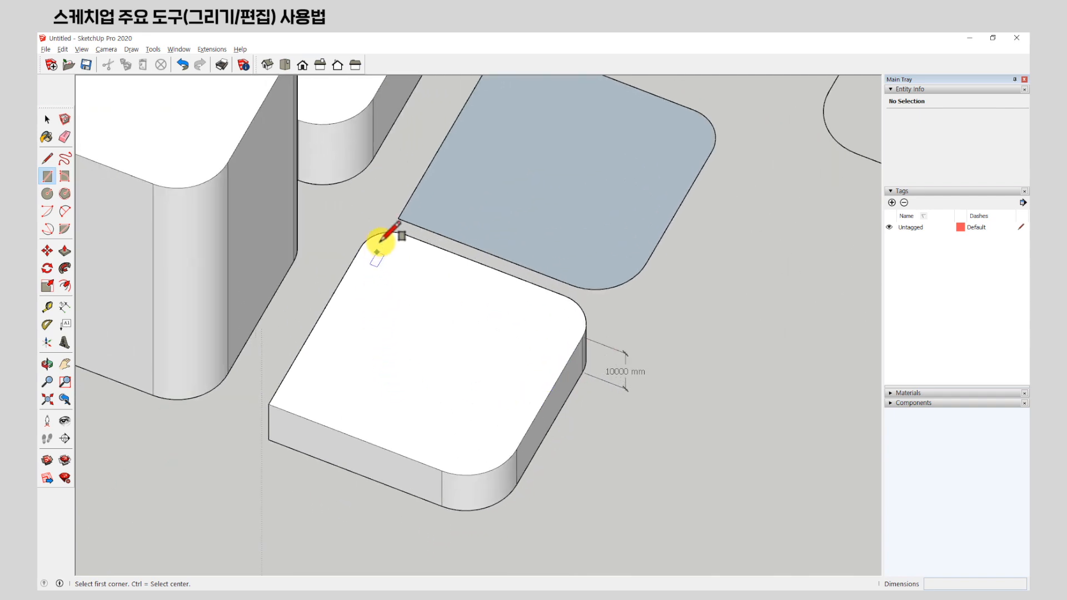
pyautogui.moveTo(488, 501)
pyautogui.mouseDown(button='middle')
pyautogui.moveTo(500, 398)
pyautogui.moveTo(626, 107)
pyautogui.moveTo(678, 362)
pyautogui.moveTo(484, 516)
pyautogui.moveTo(472, 489)
pyautogui.mouseUp(button='middle')
pyautogui.scroll(3, 383, 378)
pyautogui.click(341, 363)
pyautogui.click(615, 281)
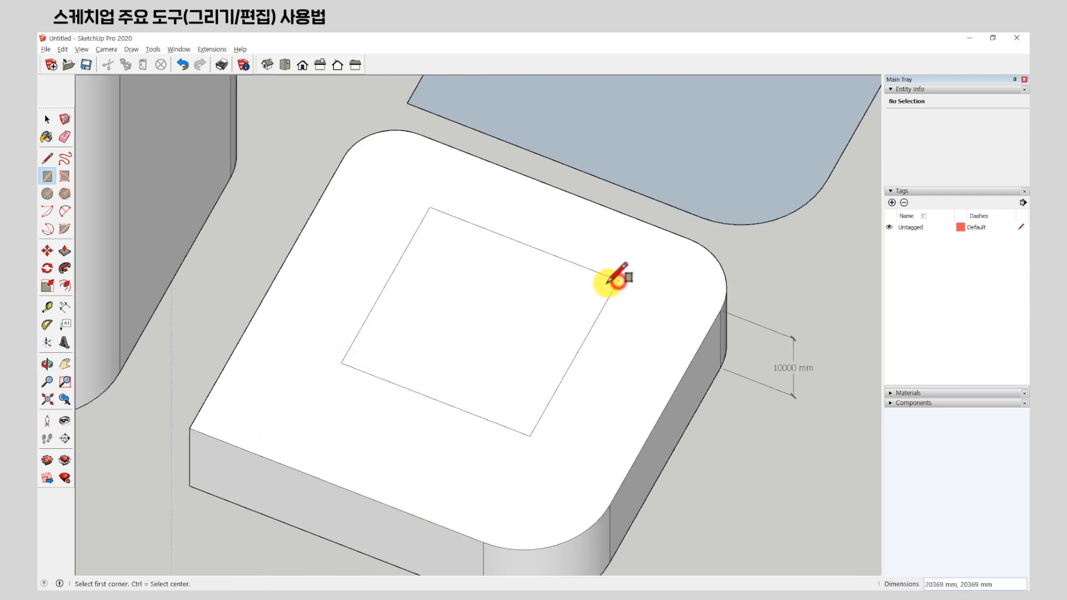
# Select the inner square face and the surrounding top face in turn to check their division, and clear the selection.
pyautogui.click(47, 119)
pyautogui.click(519, 348)
pyautogui.click(636, 337)
pyautogui.click(553, 312)
pyautogui.click(637, 335)
pyautogui.click(729, 501)
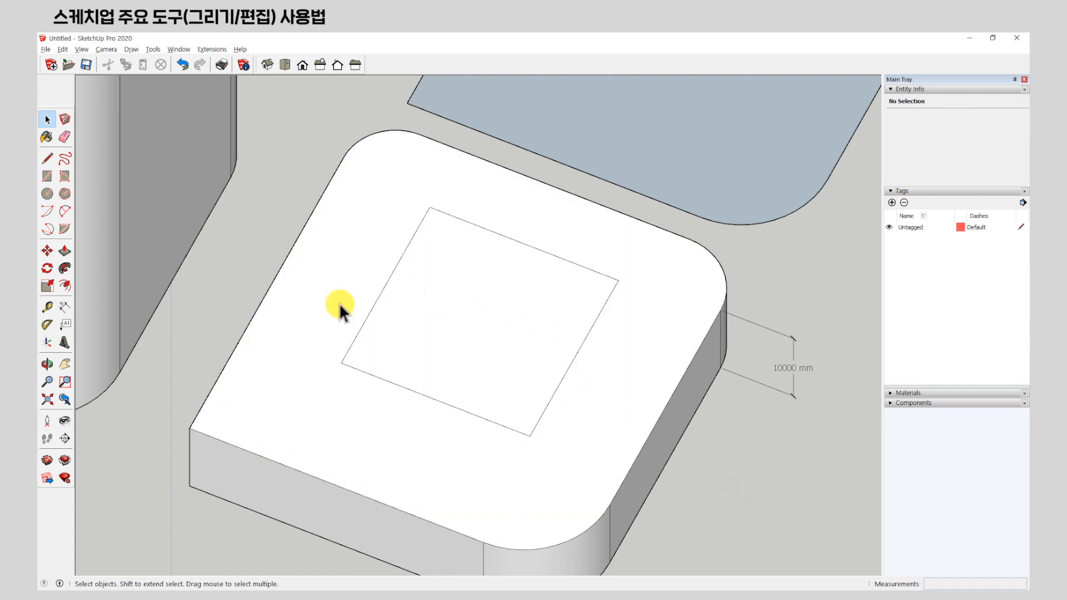
# Push/Pull the inner square face down 10000 mm through the block to cut a void.
pyautogui.click(65, 250)
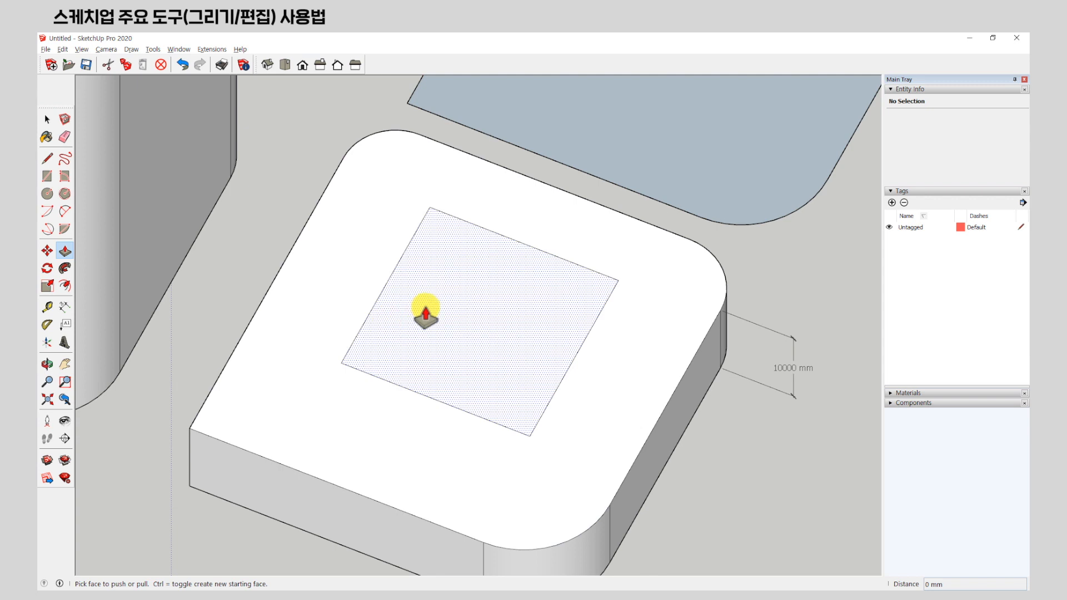
pyautogui.click(457, 316)
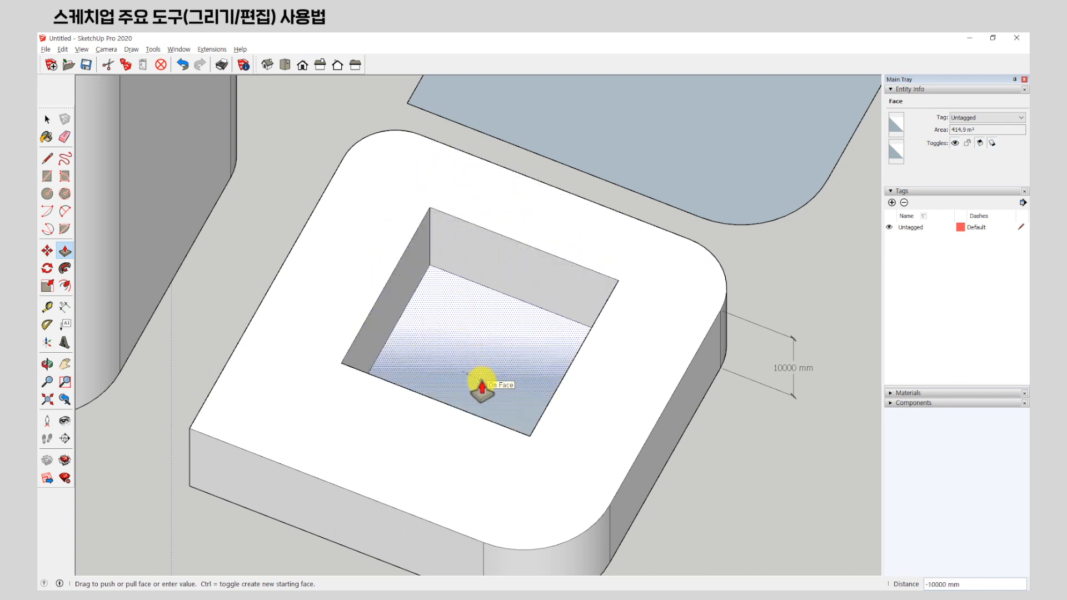
pyautogui.click(491, 325)
pyautogui.moveTo(528, 235); pyautogui.dragTo(514, 355, button='middle')
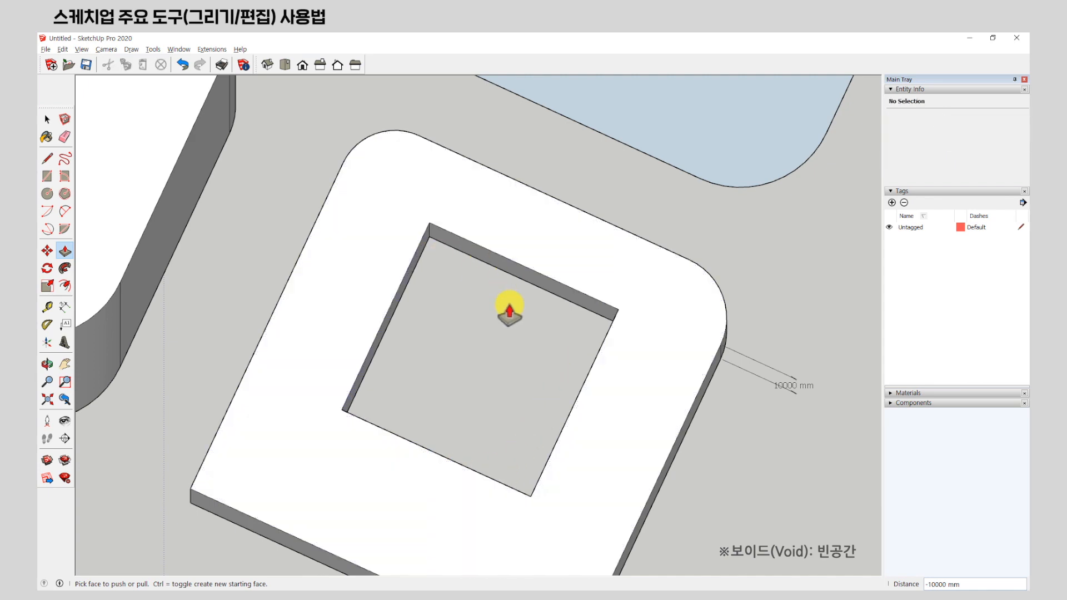
pyautogui.moveTo(553, 459); pyautogui.dragTo(475, 339, button='middle')
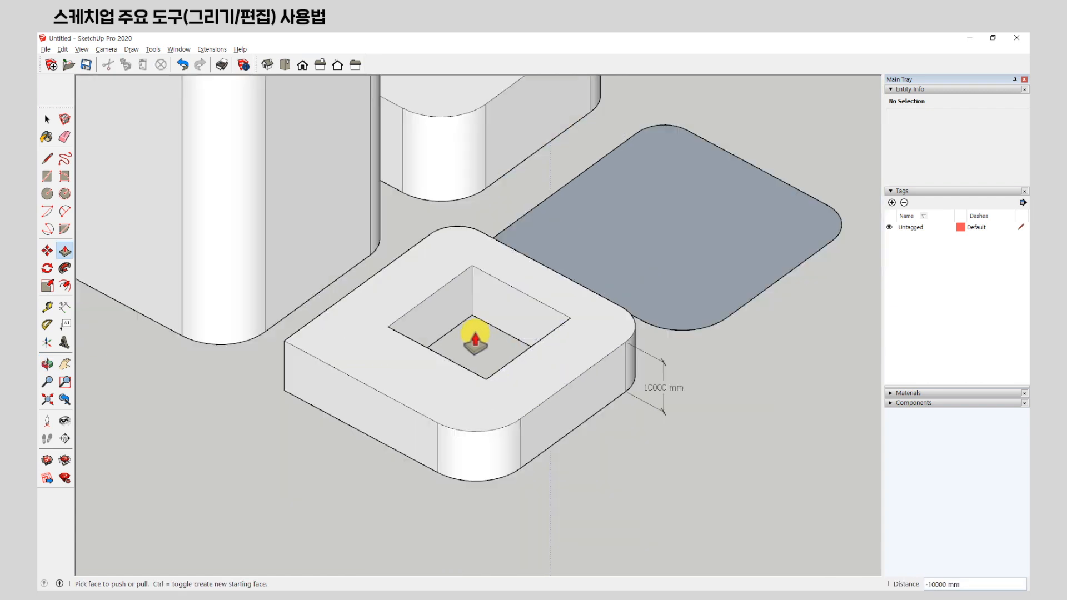